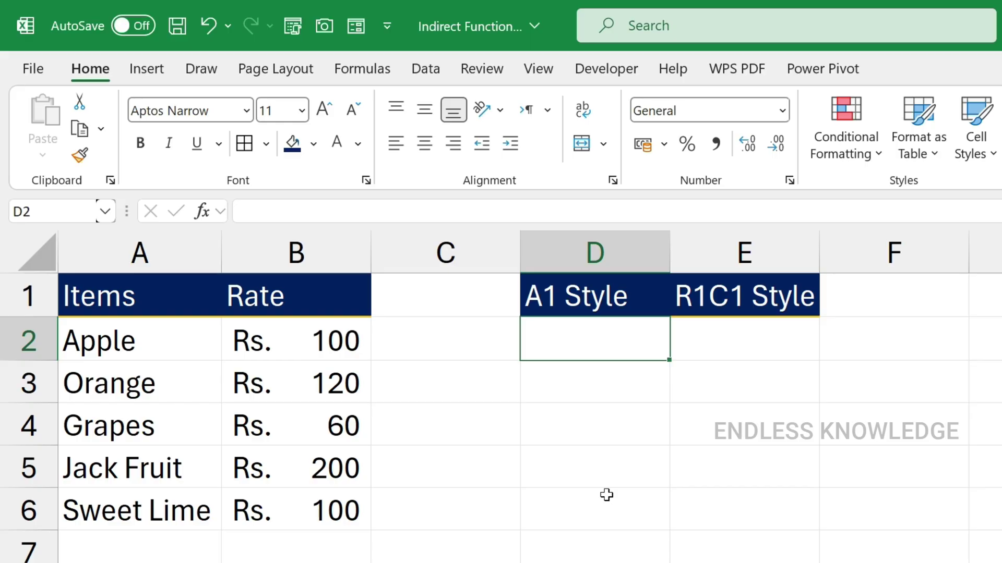
type("=ind")
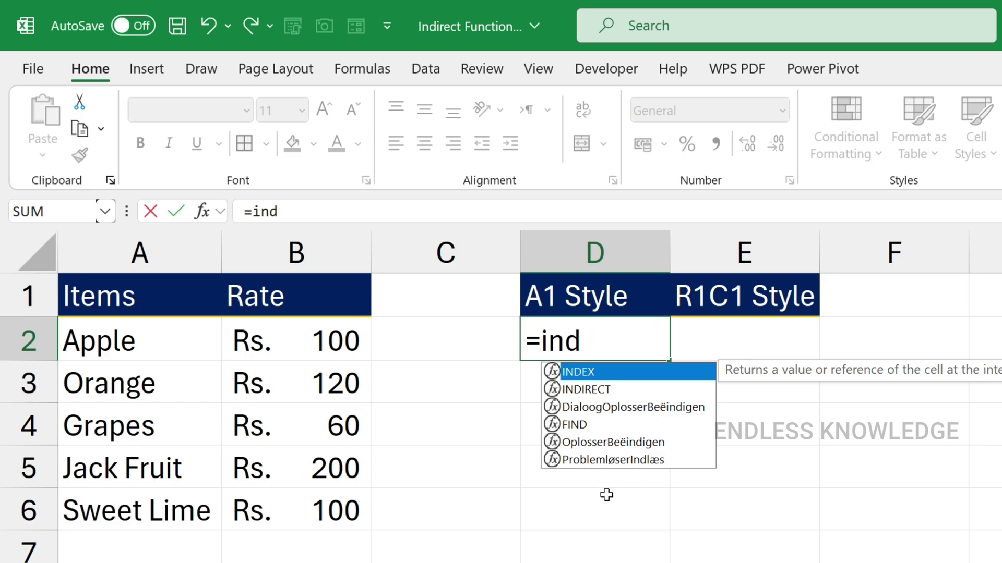
key("Down")
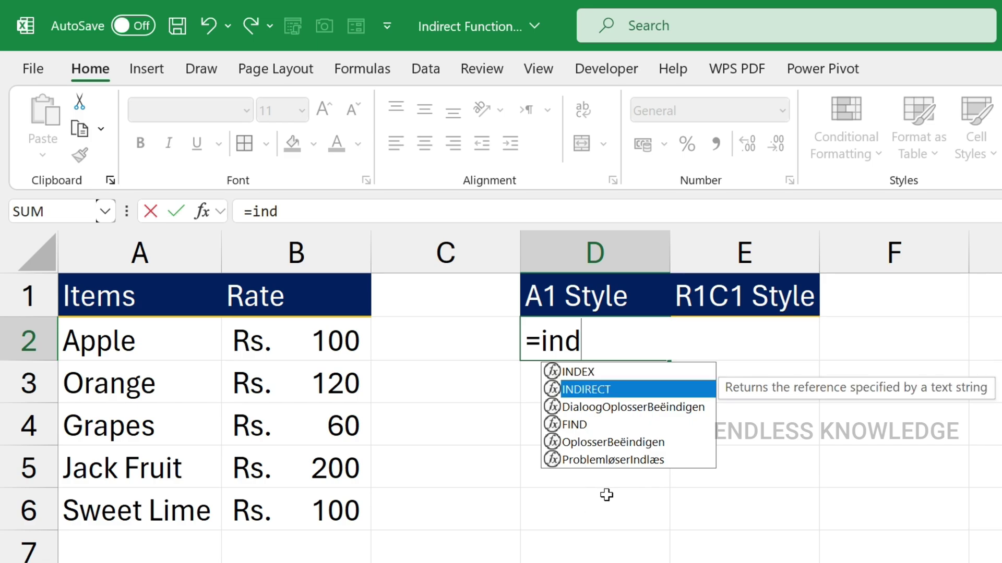
key("Tab")
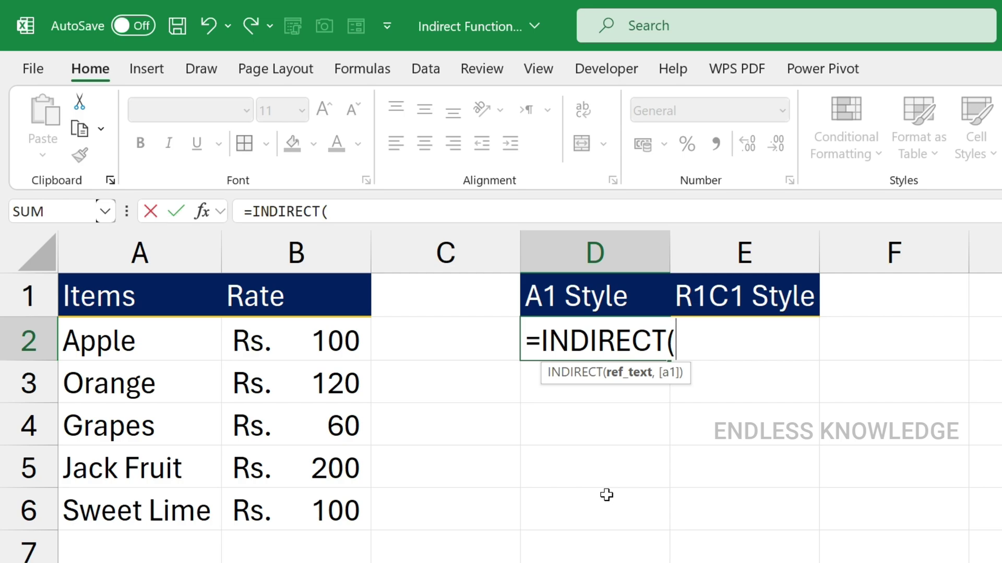
type("\"A\"")
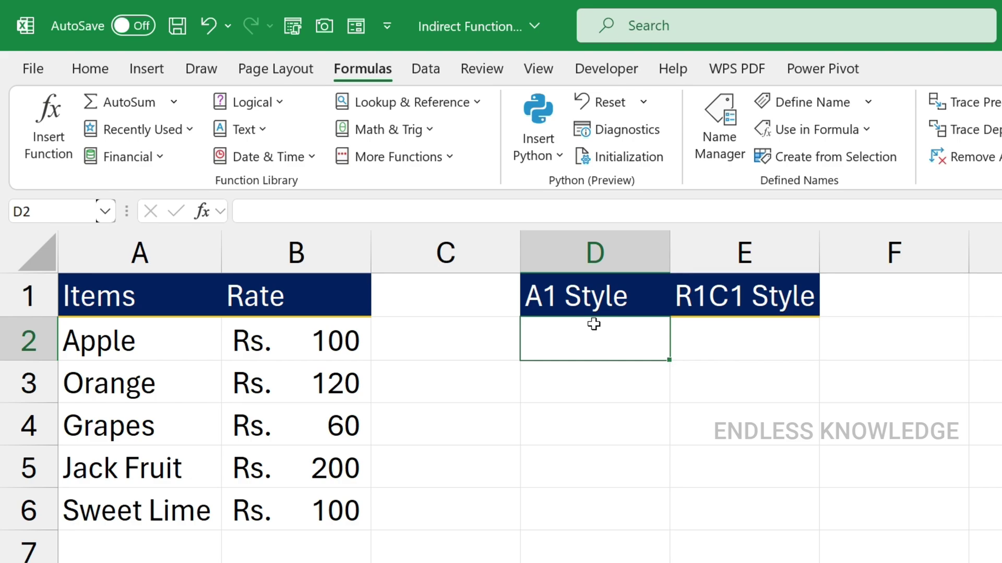
Step: Look up the INDIRECT function in the Lookup & Reference category of the function library
left_click(475, 102)
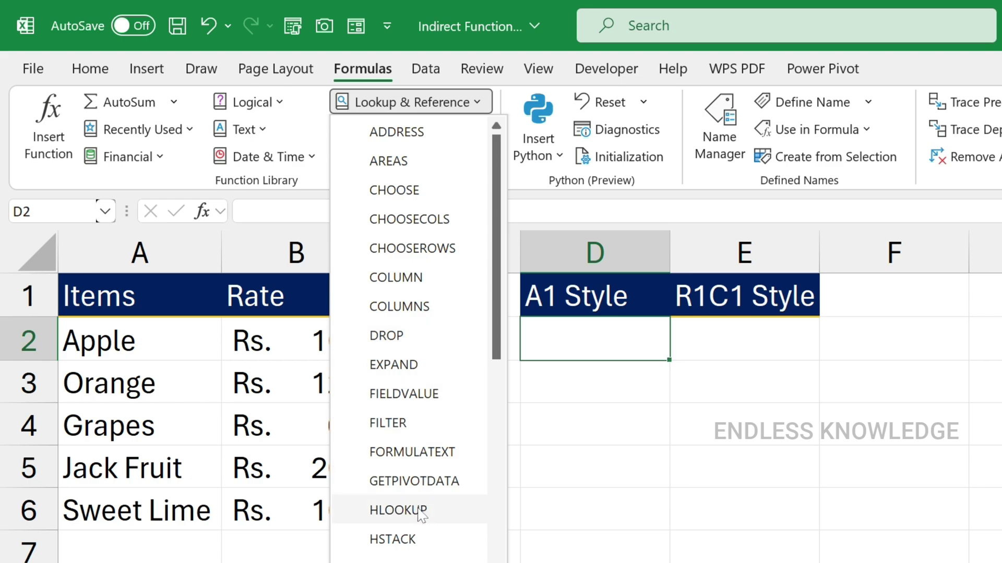
scroll(420, 541, "down", 4)
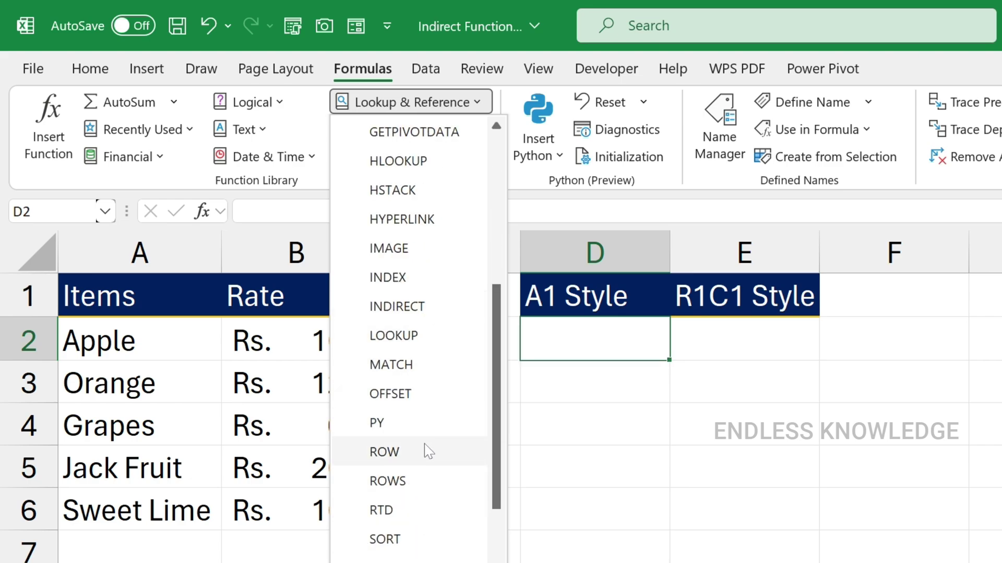
scroll(425, 449, "down", 3)
scroll(428, 457, "up", 3)
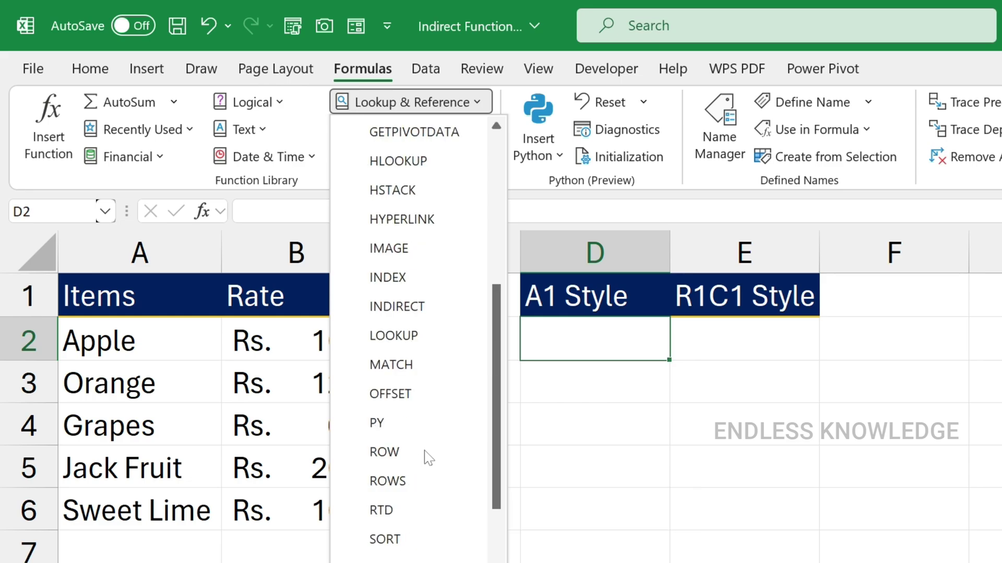
scroll(428, 457, "up", 1)
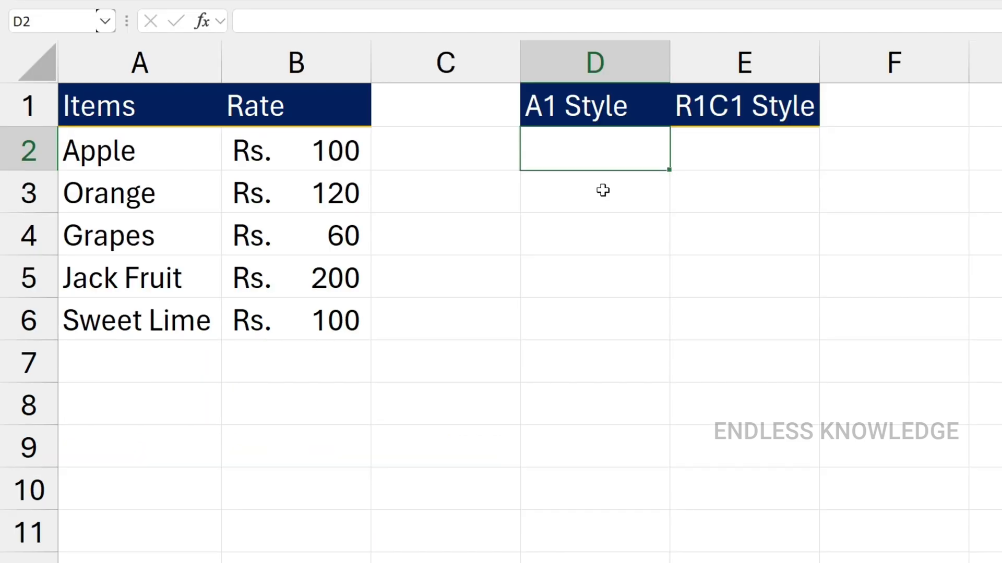
Step: Enter the text a4 in cell C8 as a reference to the Grapes cell
left_click(432, 401)
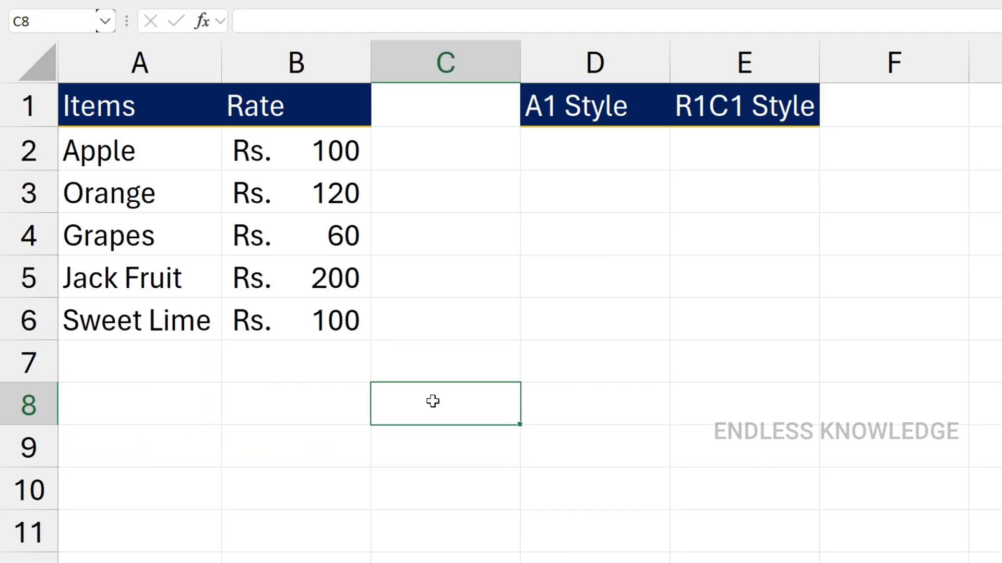
left_click(164, 233)
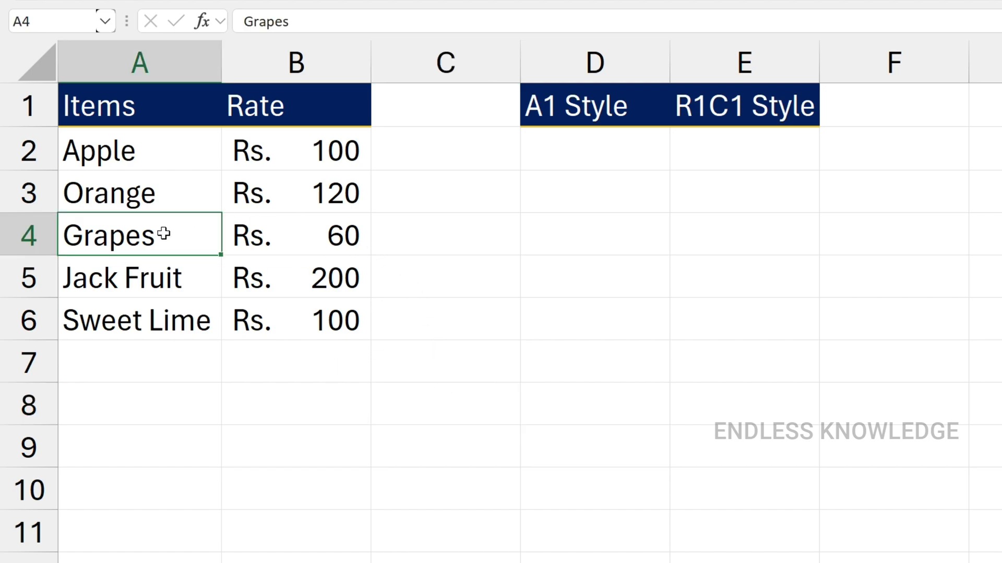
left_click(435, 397)
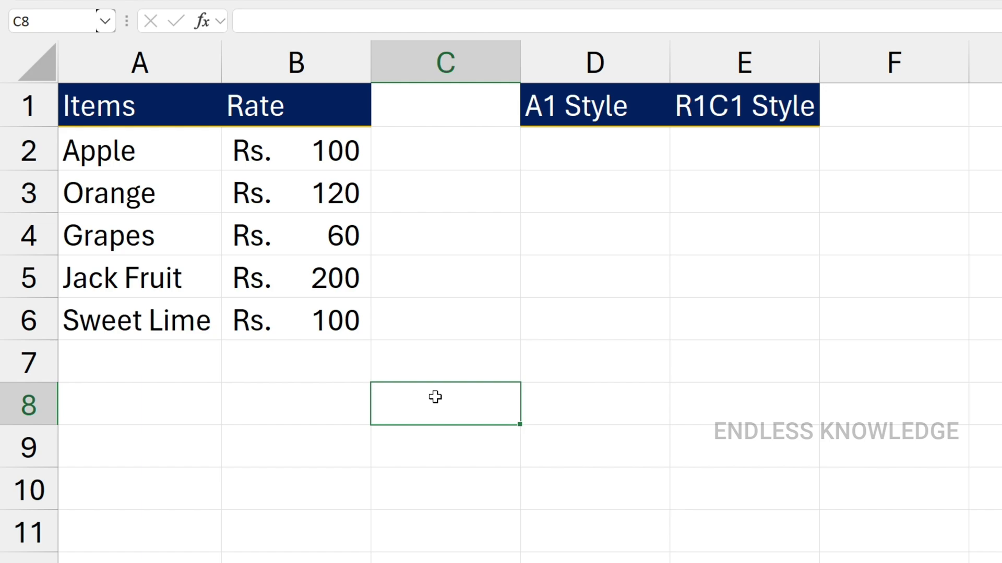
left_click(147, 241)
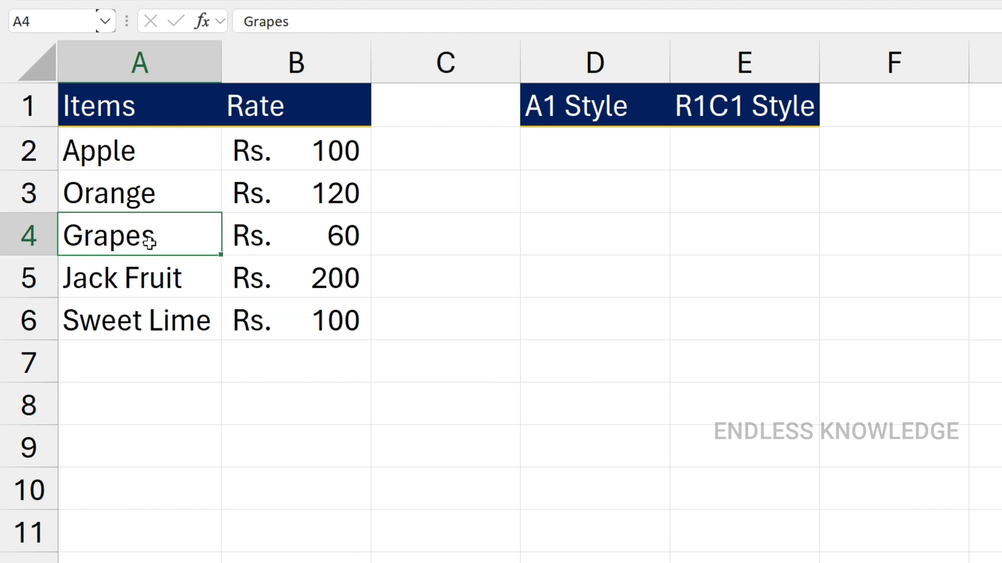
left_click(437, 416)
type("a")
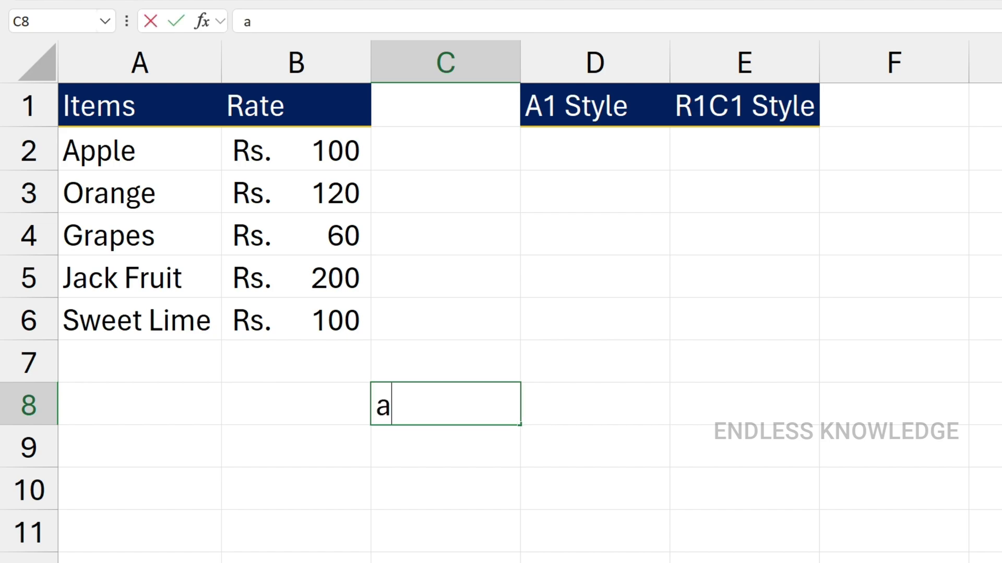
type("4")
Step: Enter the formula =INDIRECT(C8) in cell D2 under the A1 Style heading
left_click(591, 140)
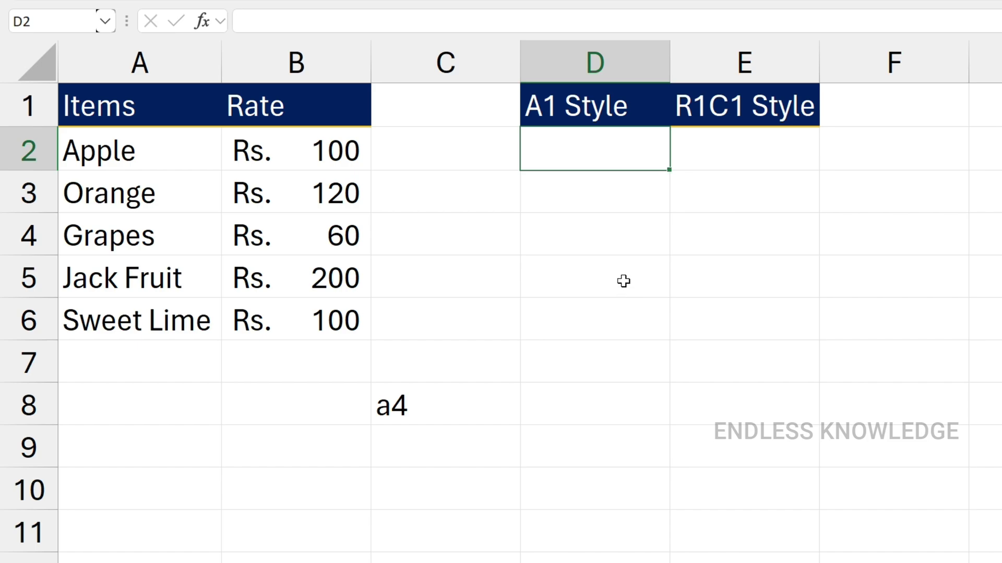
type("=in")
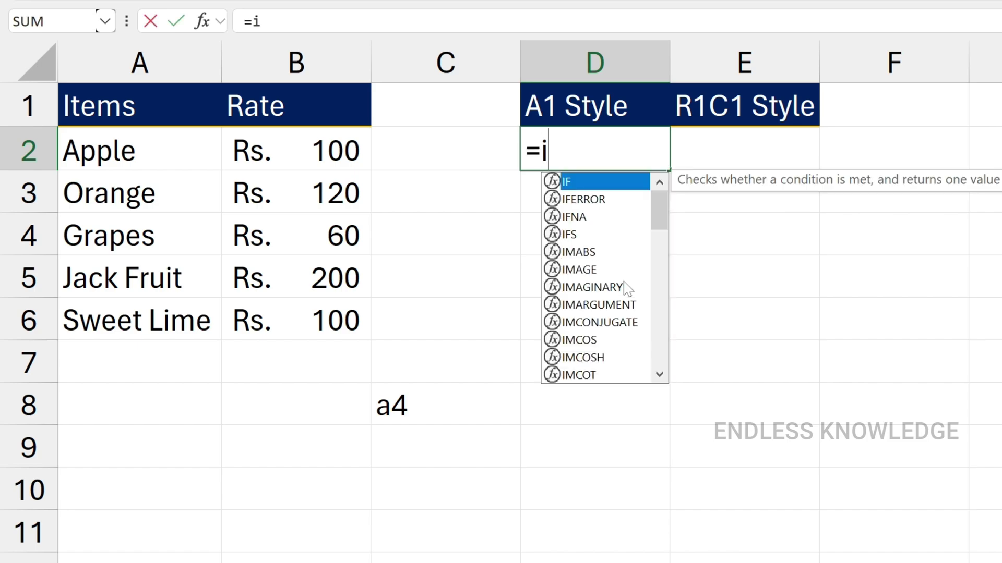
type("di")
key("Tab")
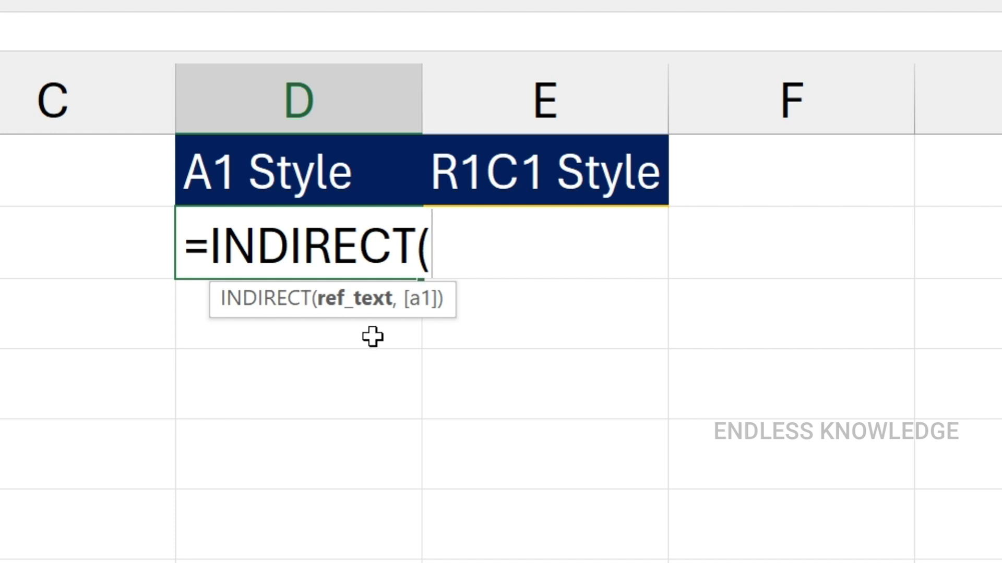
type(",")
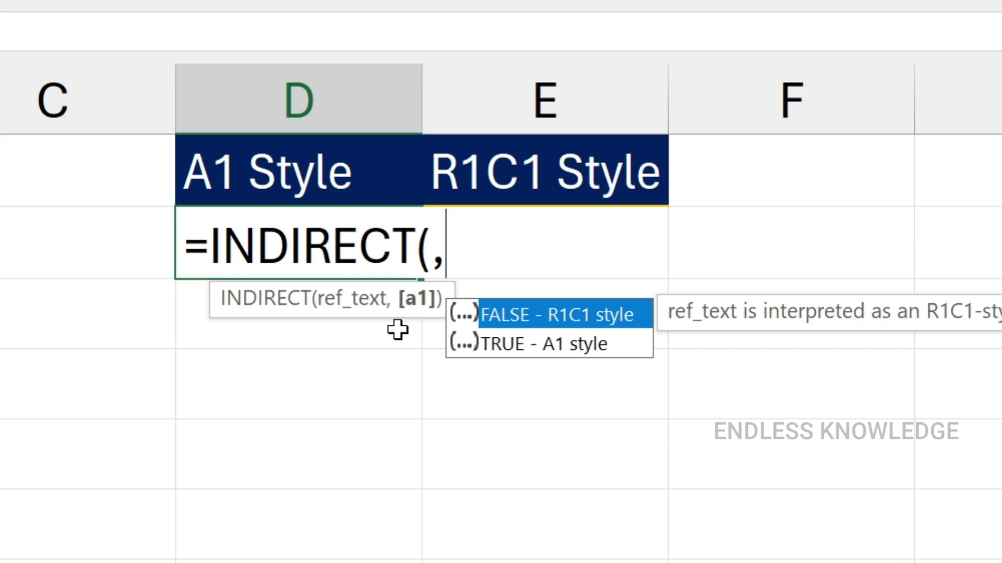
key("BackSpace")
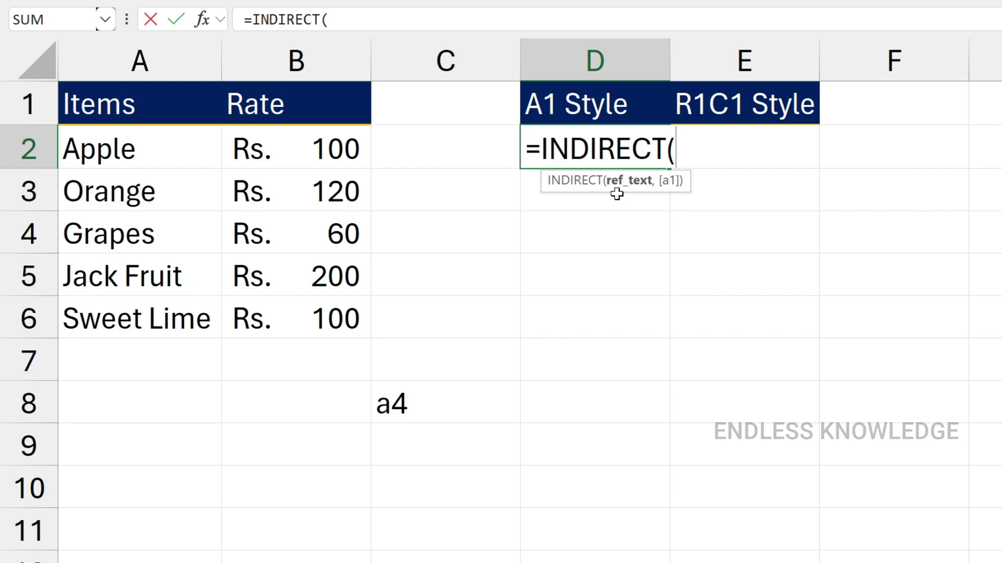
left_click(468, 387)
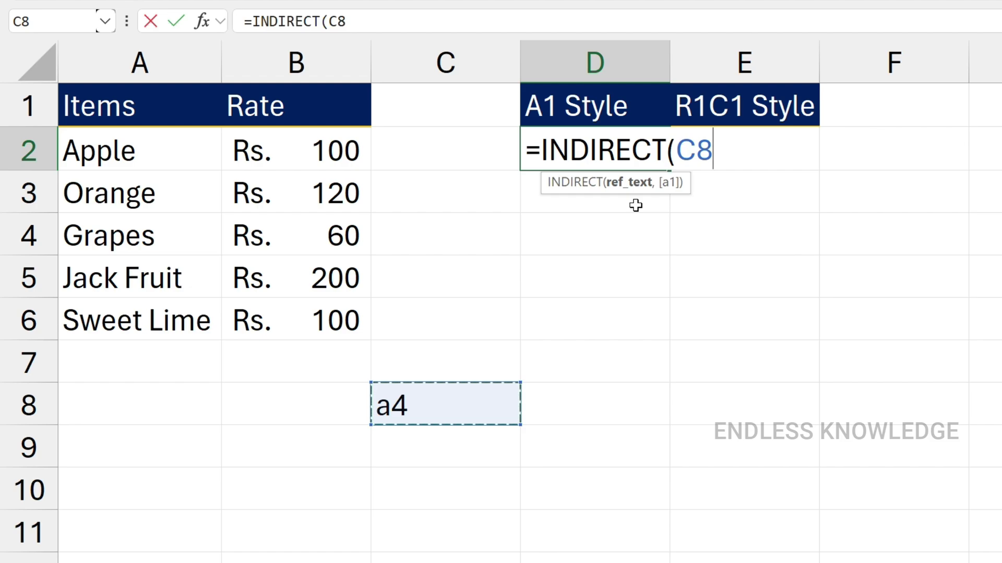
type(")")
key("Return")
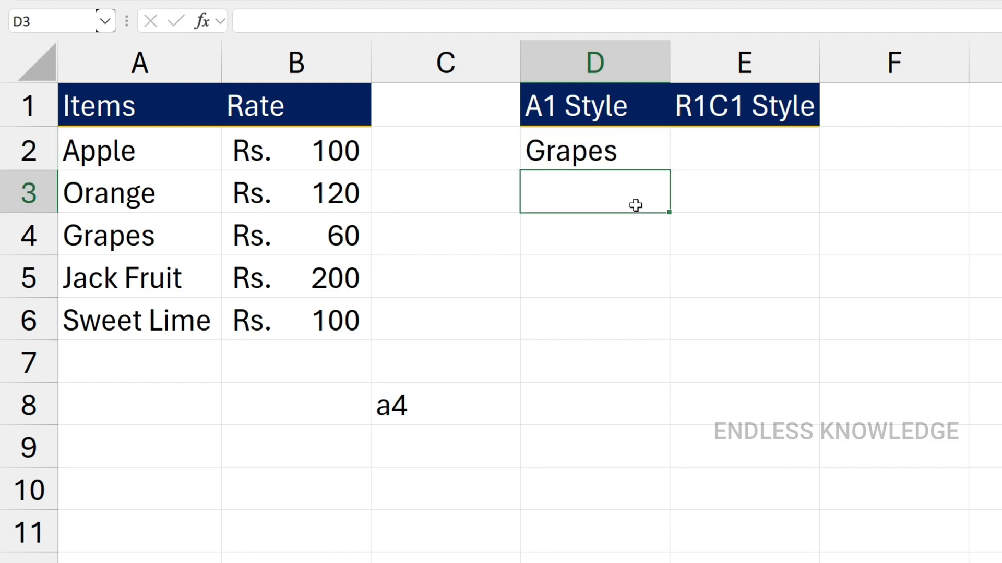
Step: Review how the formula in D2 uses the reference text in C8 to reach cell A4
left_click(437, 408)
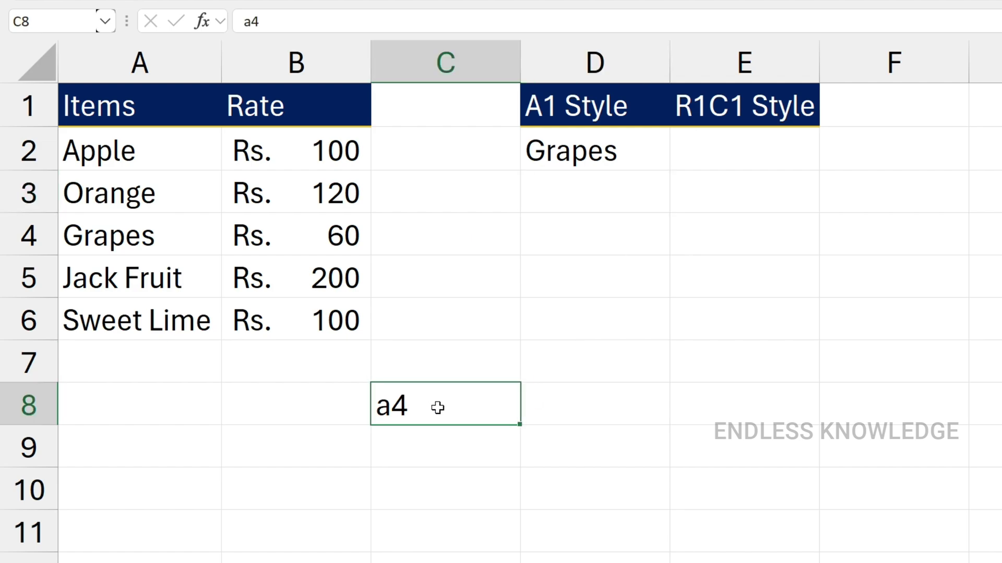
double_click(644, 151)
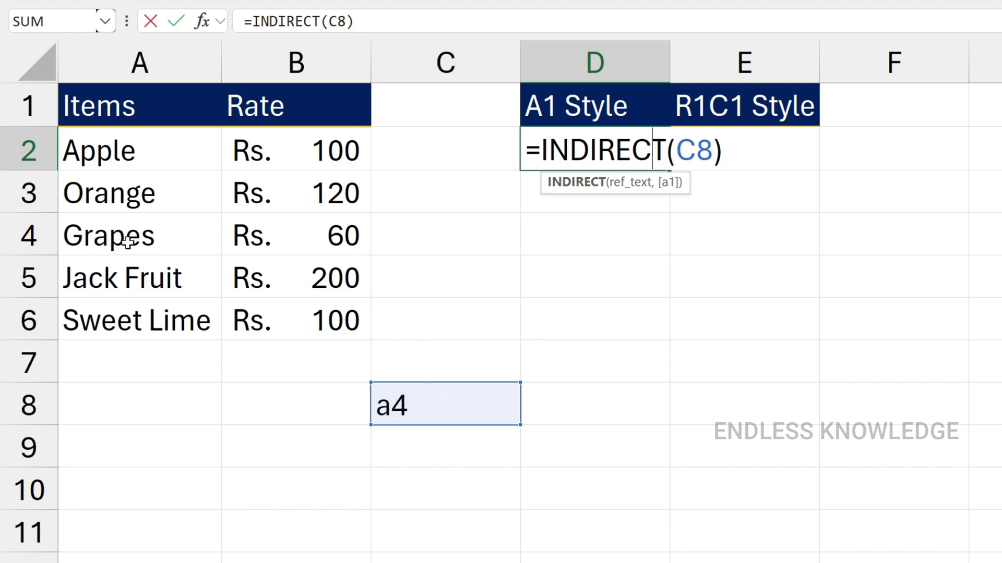
key("ctrl+Return")
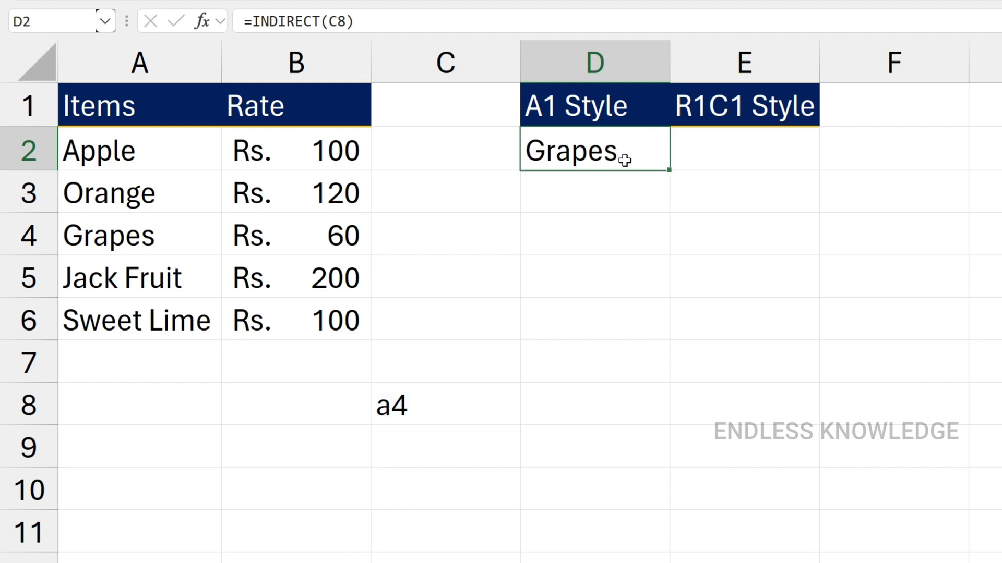
left_click(210, 220)
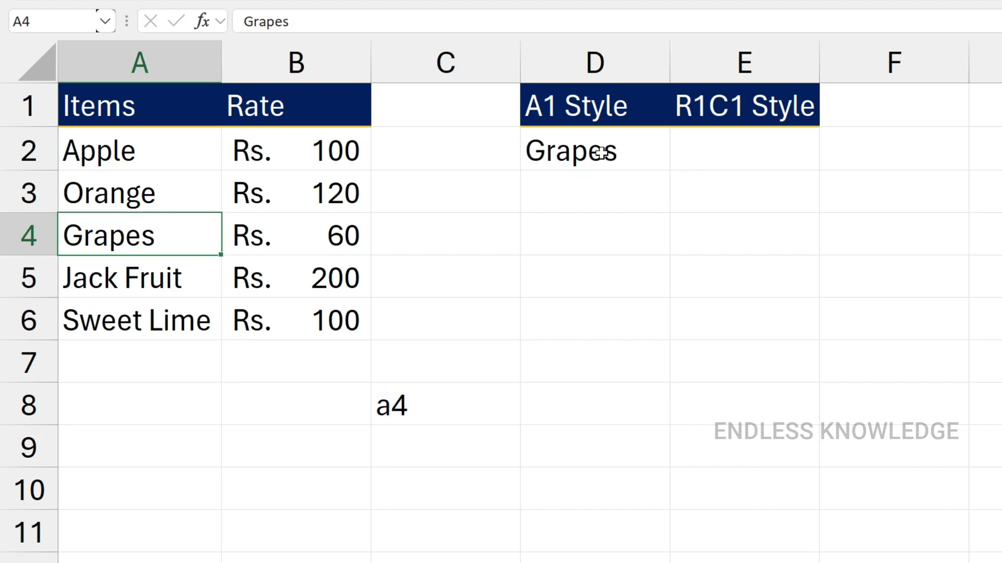
left_click(635, 149)
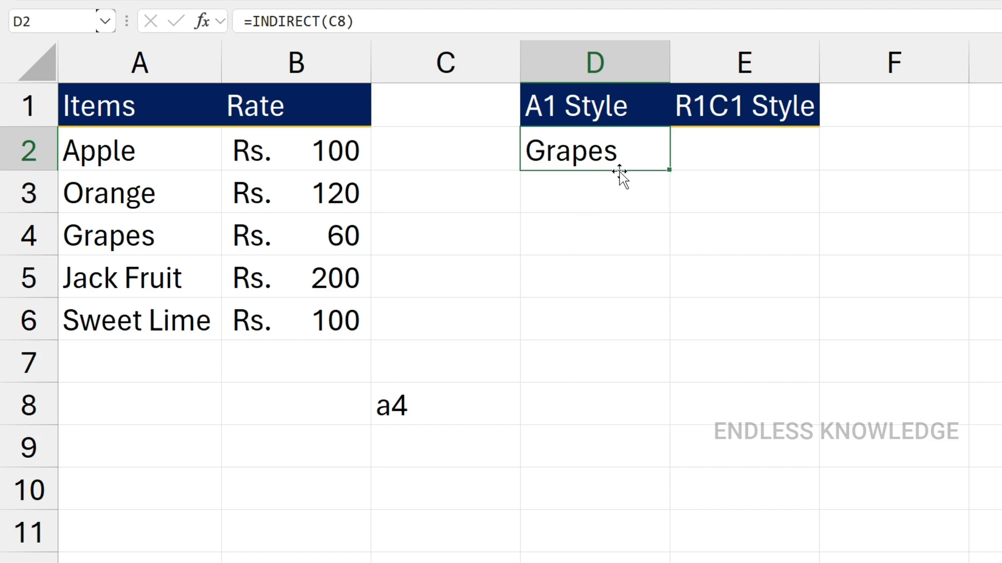
Step: Enter the formula =INDIRECT("A" & 4) in cell D3
left_click(617, 197)
type("=in")
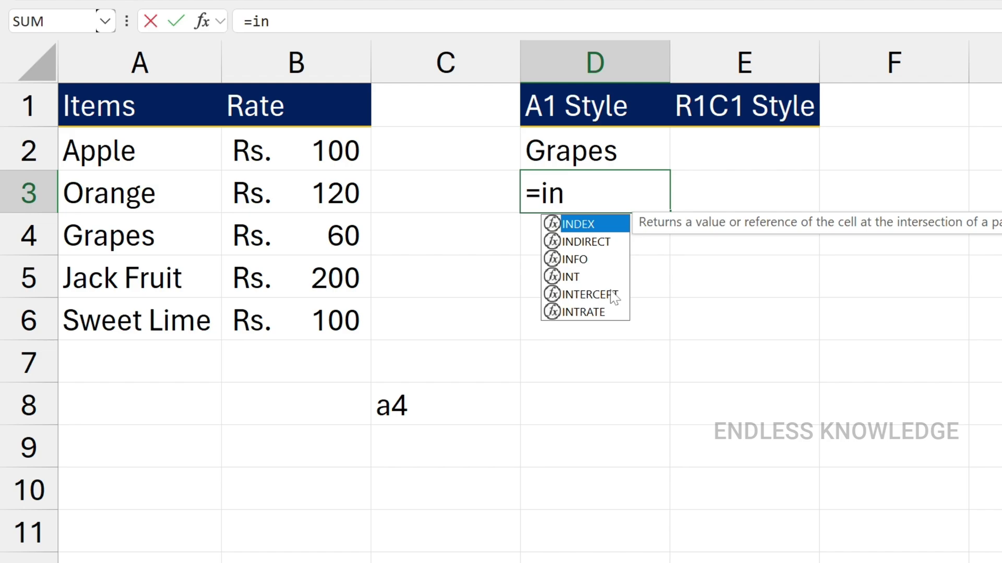
key("Down")
key("Tab")
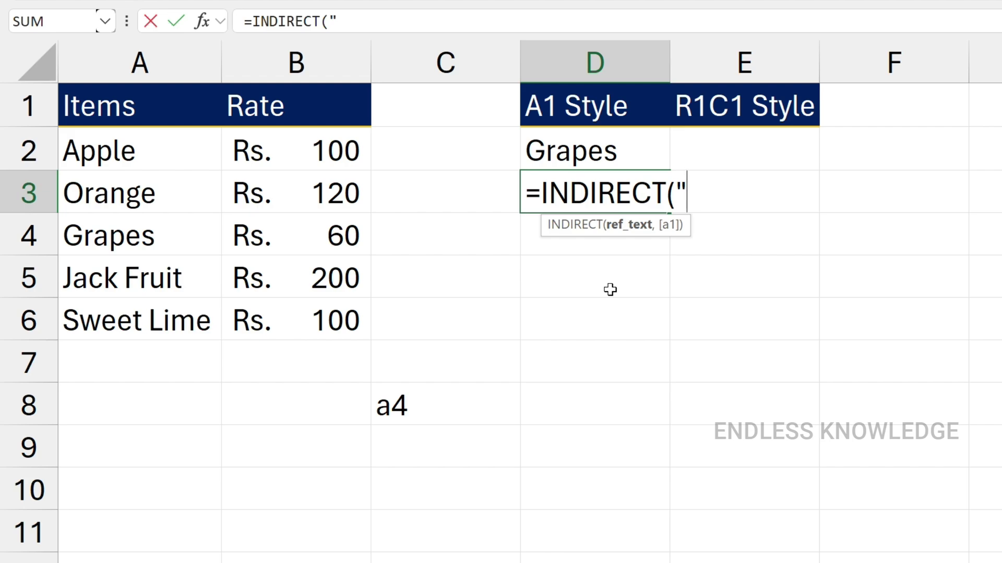
type("A\"")
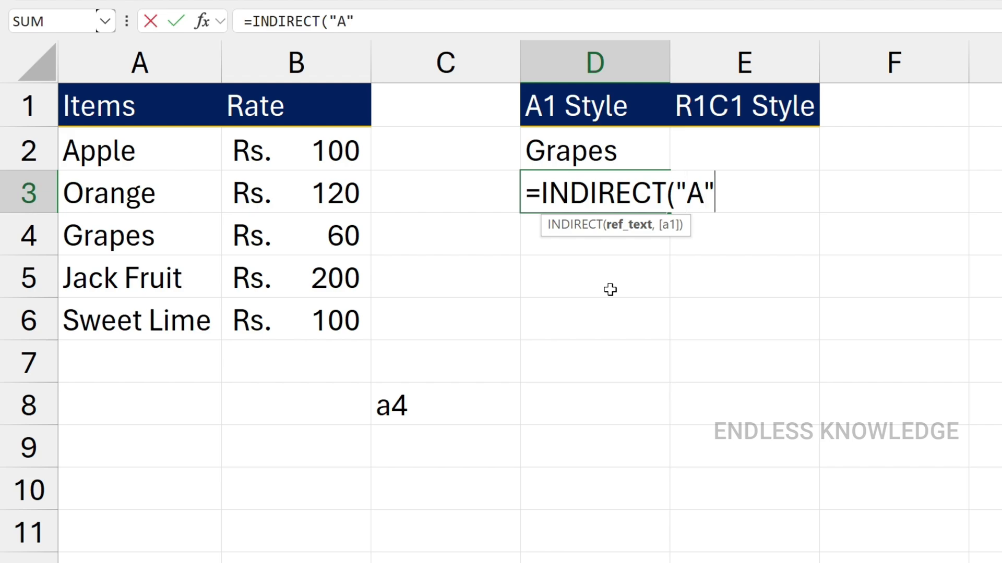
type(" & 4)")
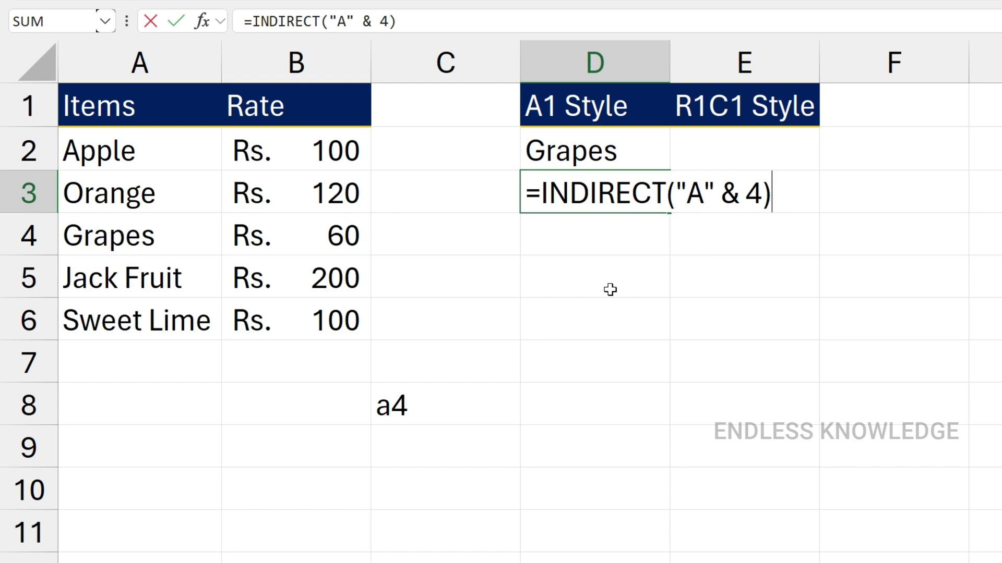
key("Return")
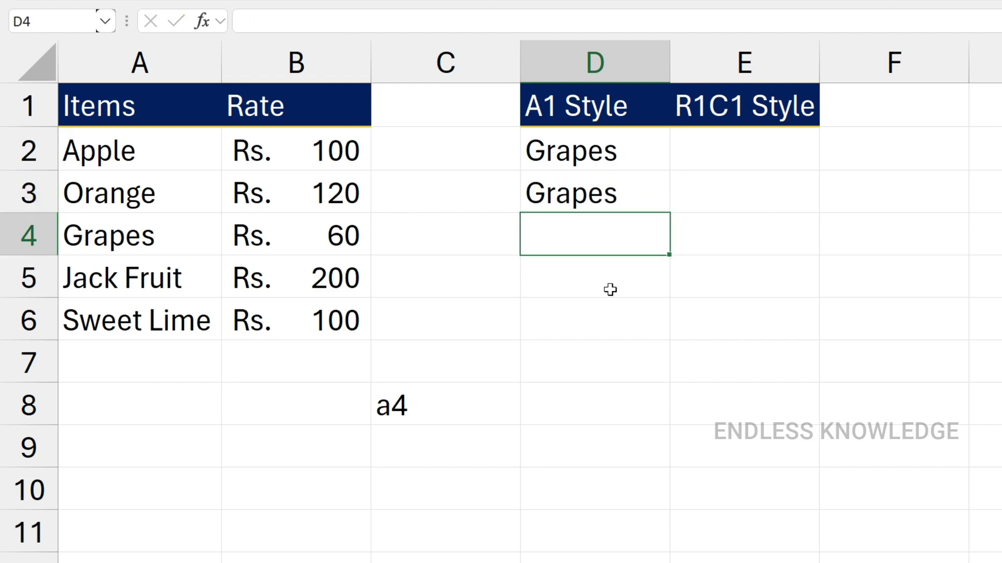
Step: Examine the FALSE and TRUE reference-style options for the optional a1 argument of the INDIRECT formula in D2
left_click(614, 195)
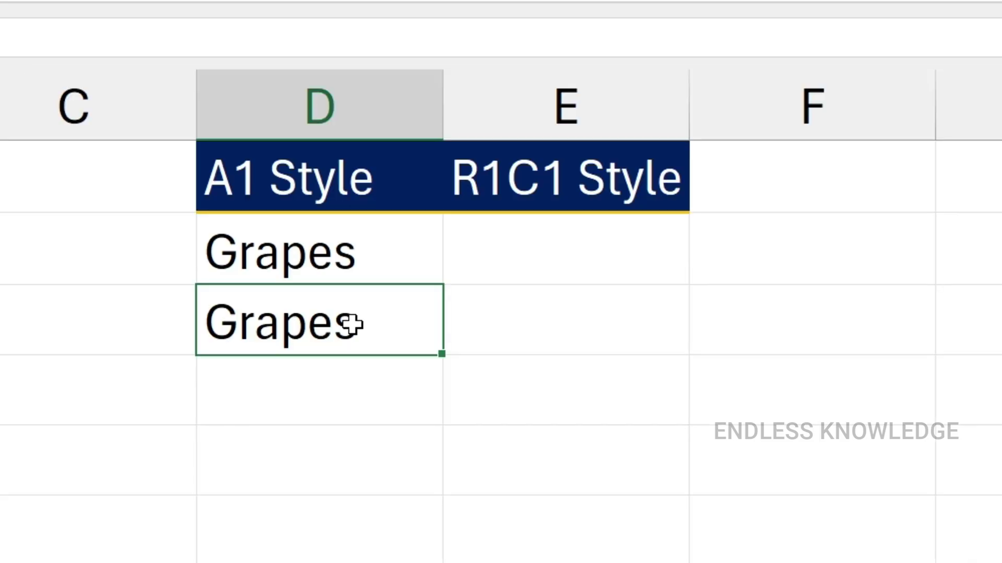
key("Up")
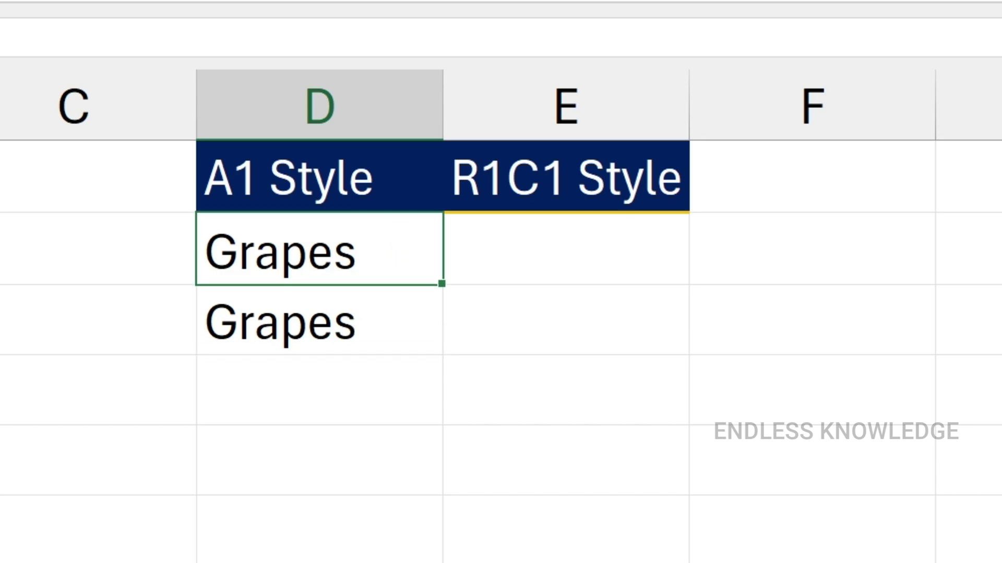
key("F2")
key("Left")
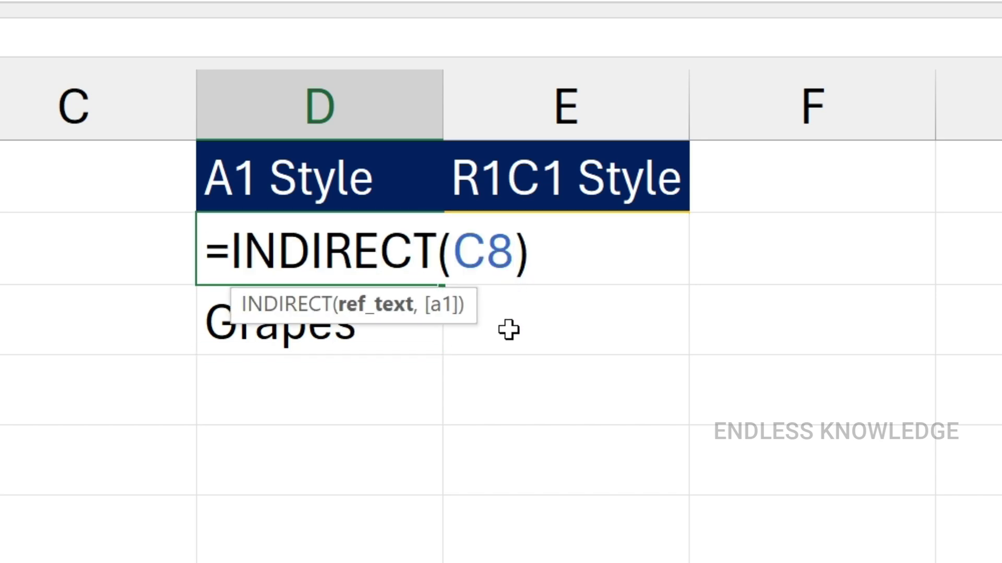
type(",")
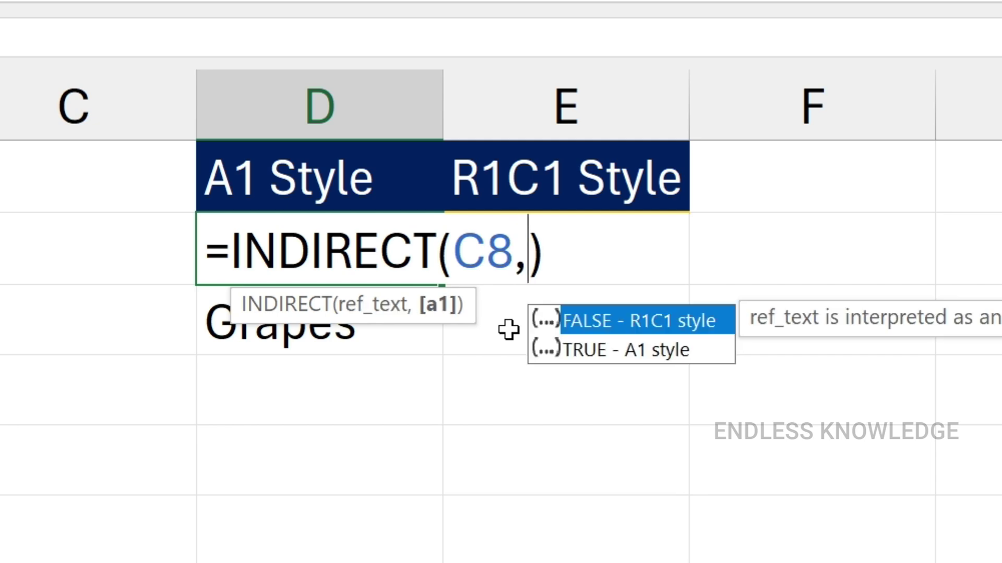
key("Down")
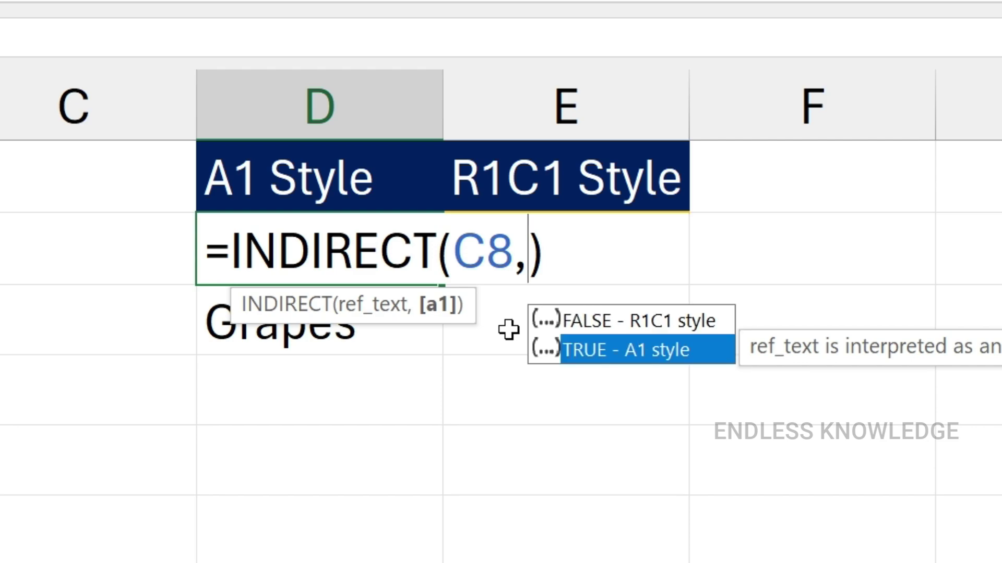
key("Up")
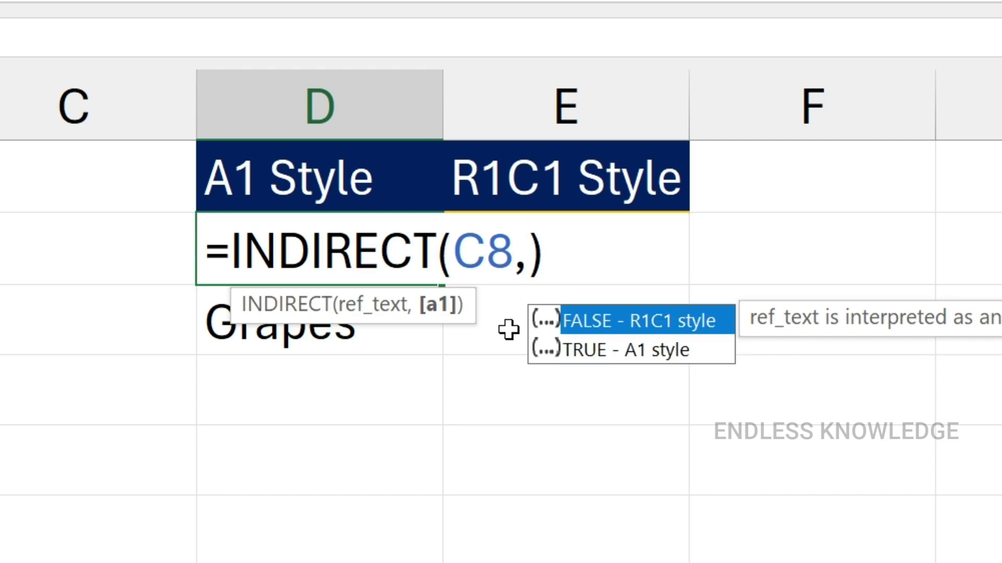
key("Down")
key("Up")
key("Down")
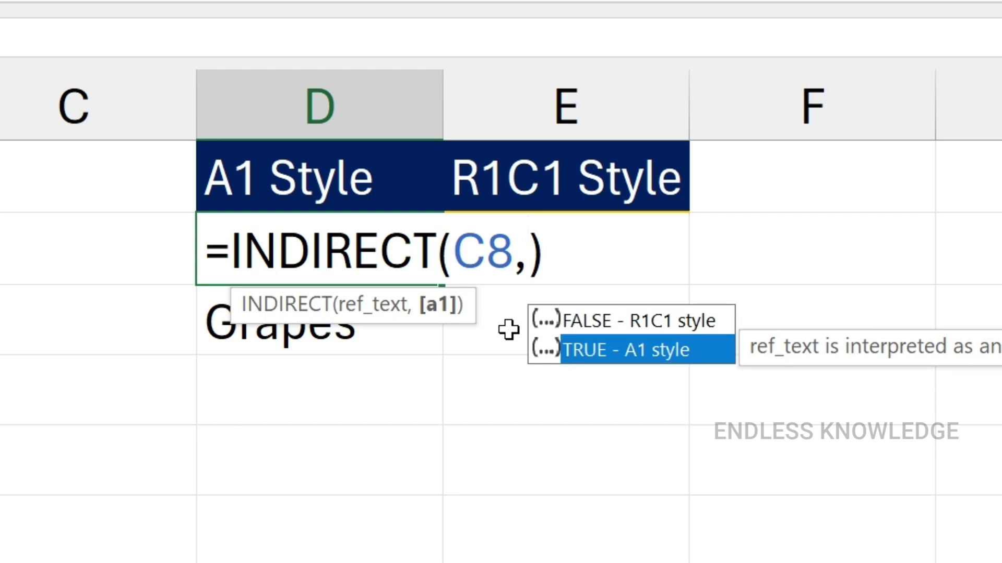
key("Up")
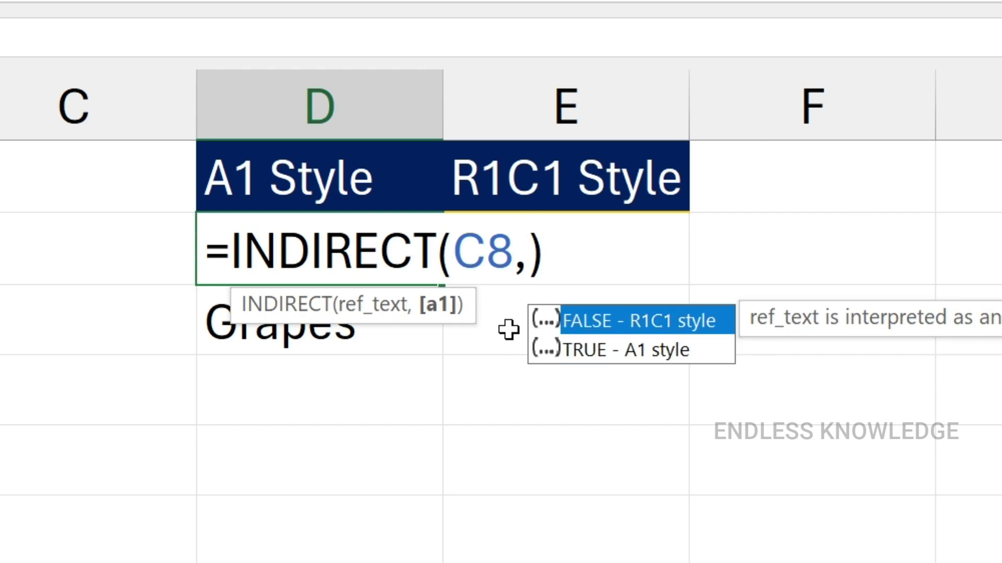
key("Escape")
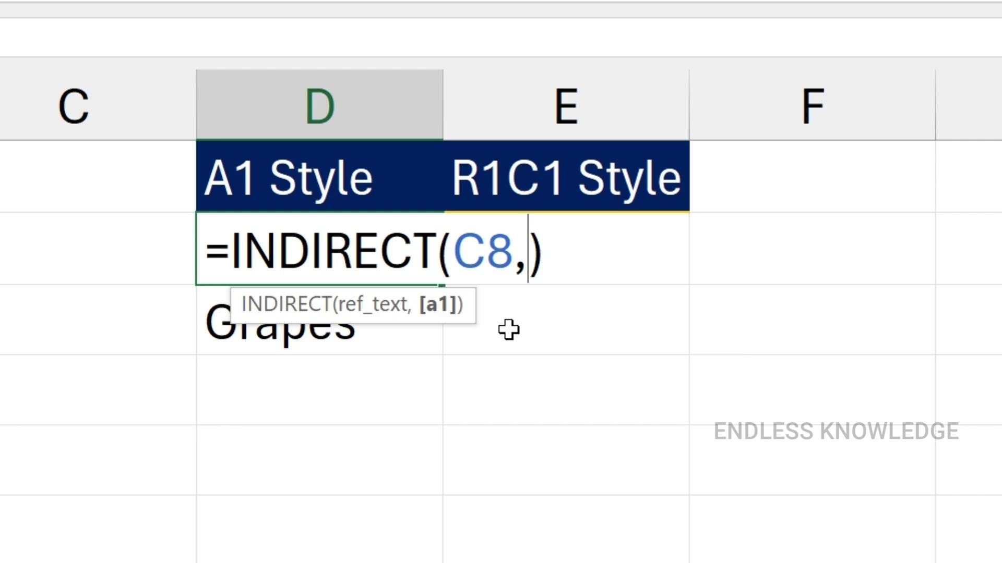
double_click(483, 252)
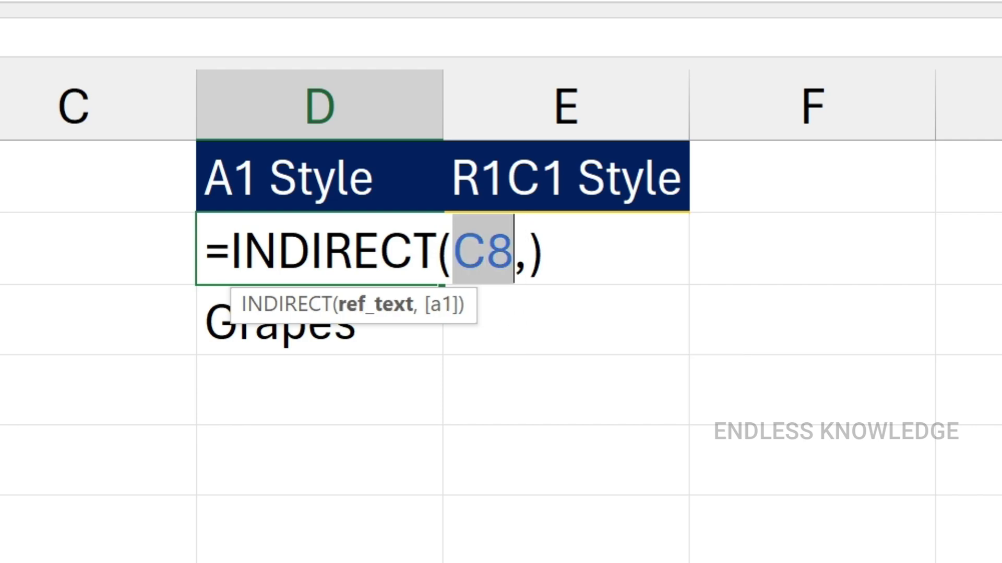
left_click(979, 552)
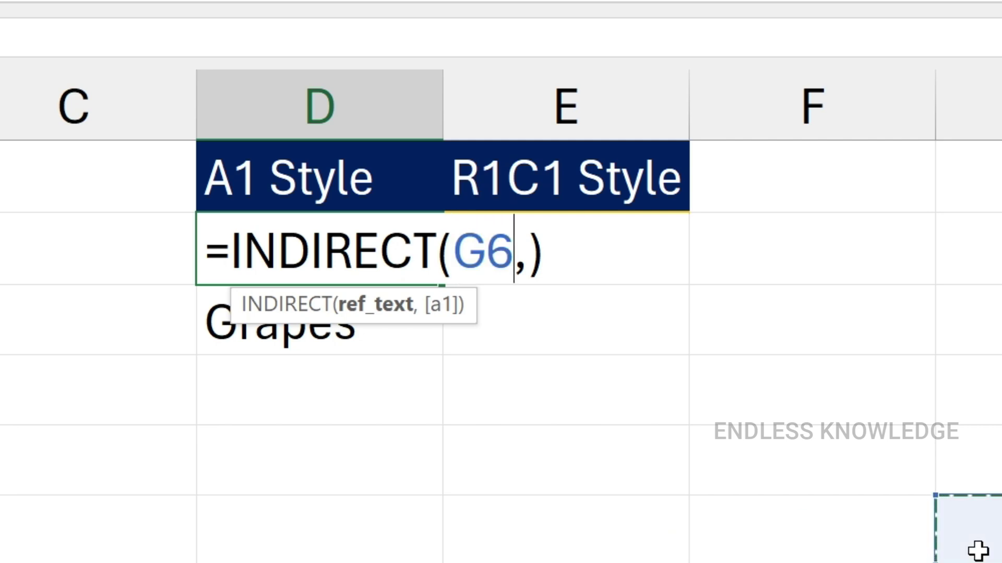
left_click(267, 559)
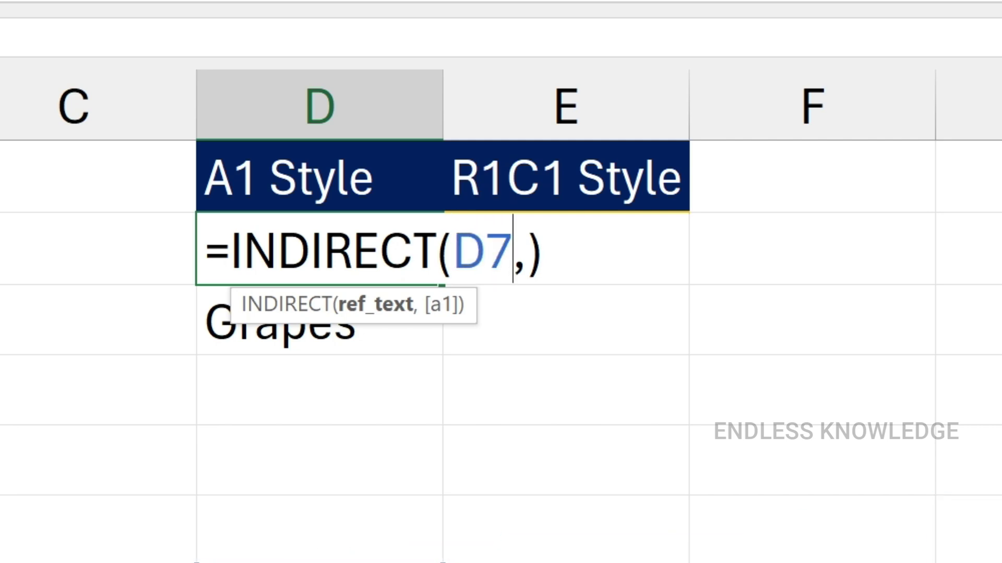
left_click(812, 562)
left_click(319, 562)
left_click(659, 554)
left_click(303, 560)
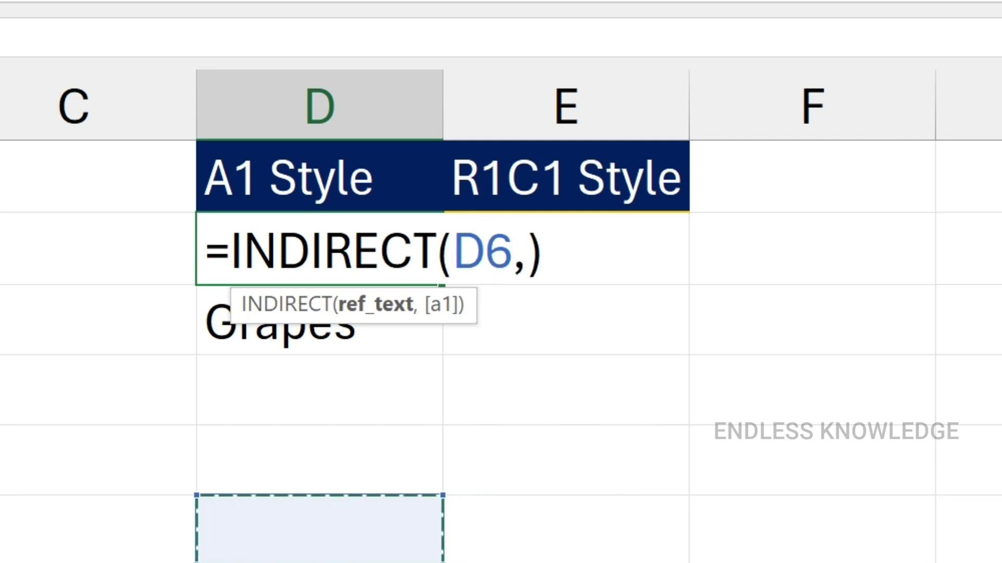
left_click(803, 562)
left_click(812, 562)
left_click(319, 562)
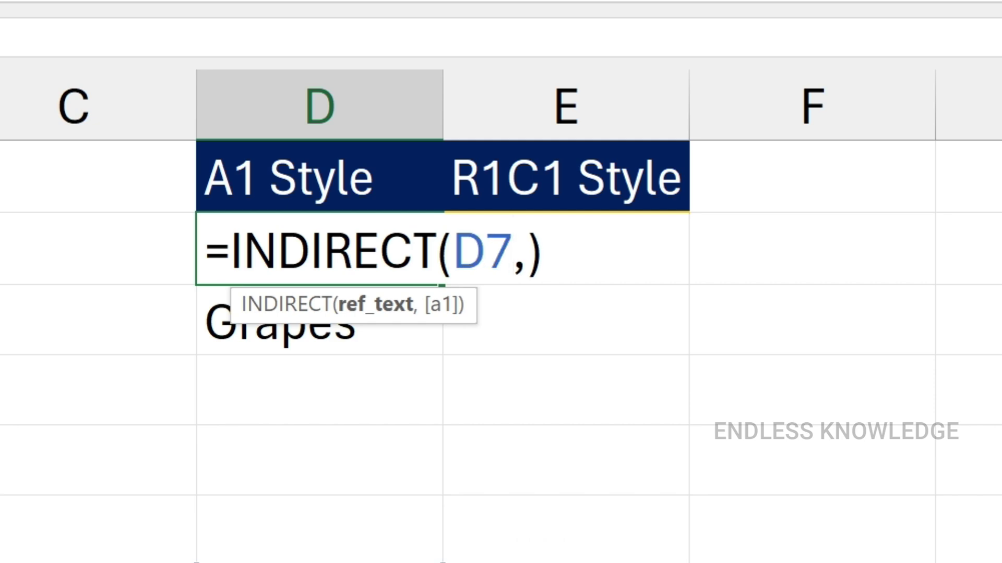
key("ctrl+Return")
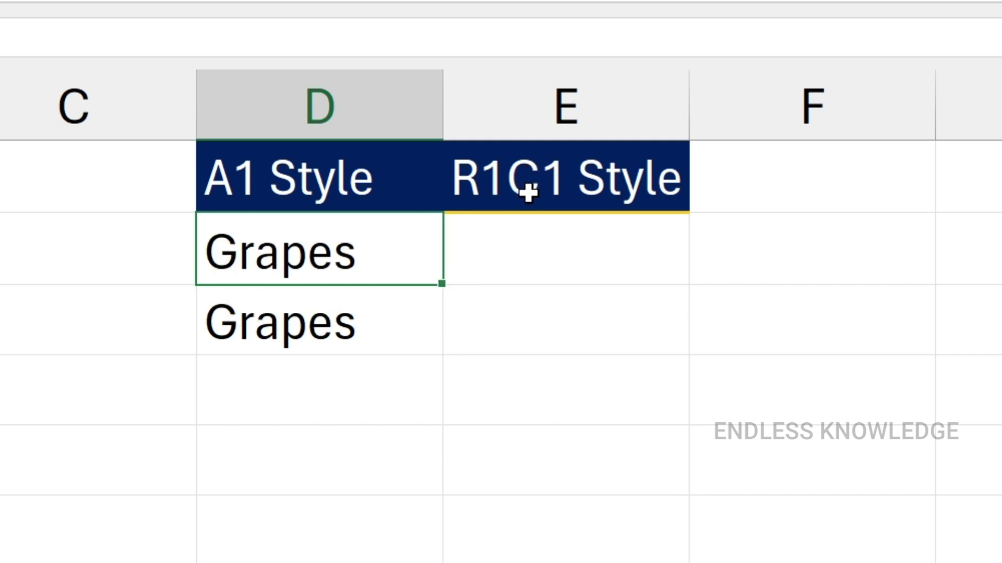
double_click(407, 266)
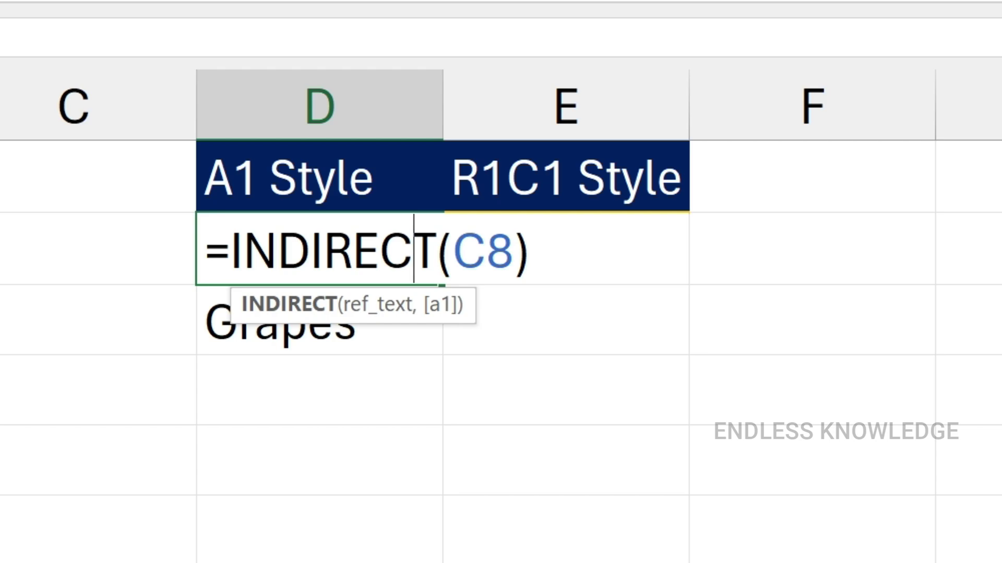
key("Escape")
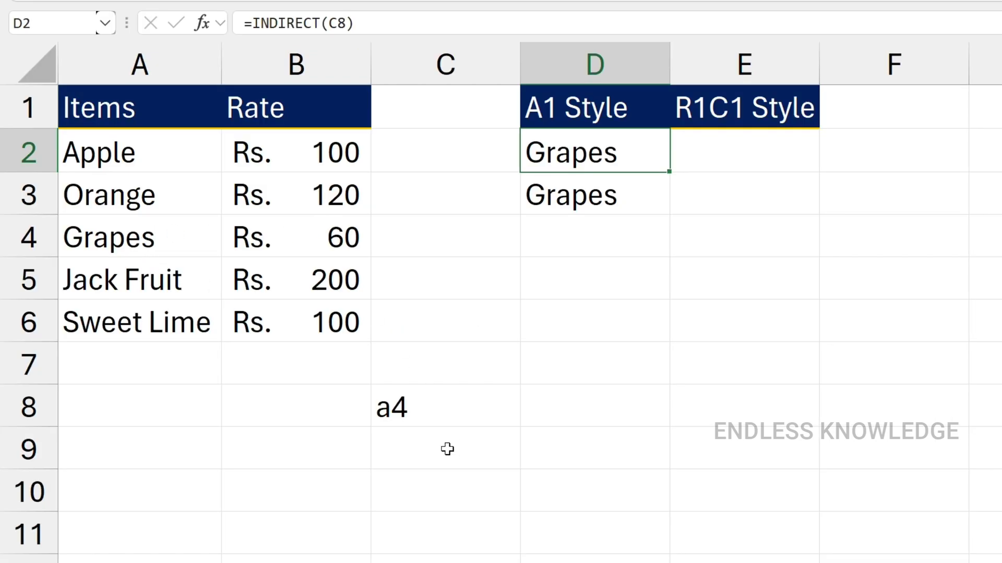
Step: Change the reference text in C8 to b4 so it points to the Grapes rate
left_click(312, 236)
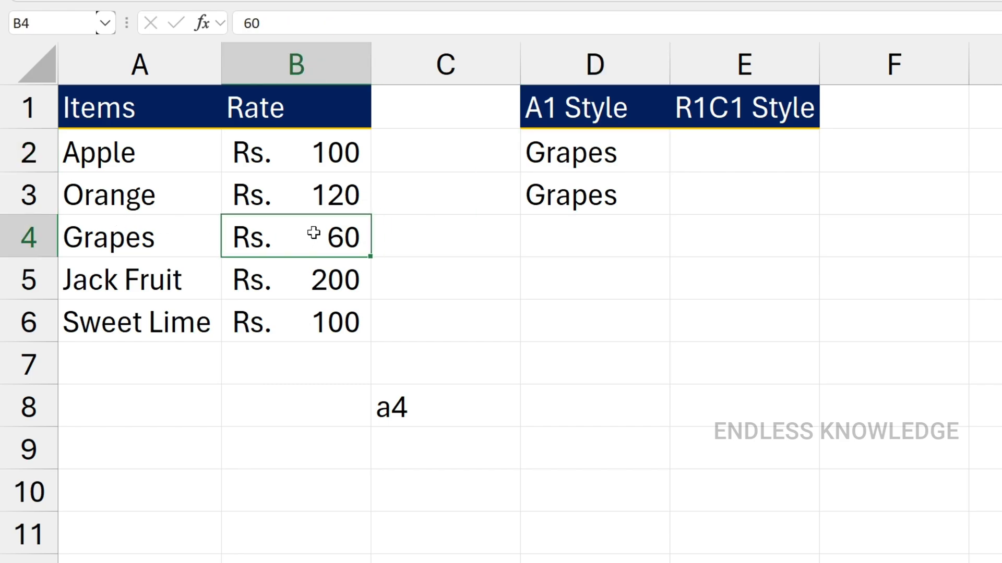
left_click(424, 406)
type("b4")
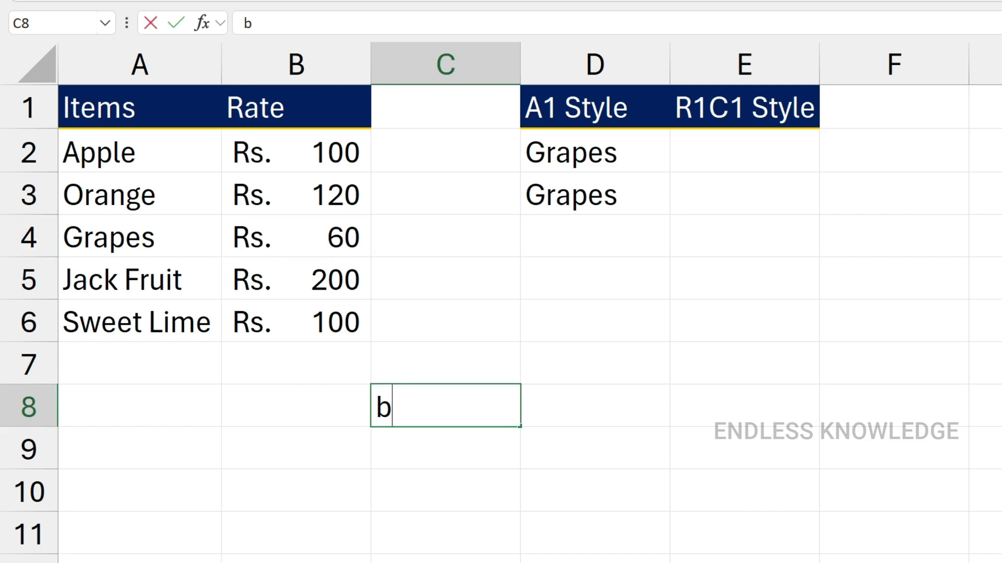
key("Return")
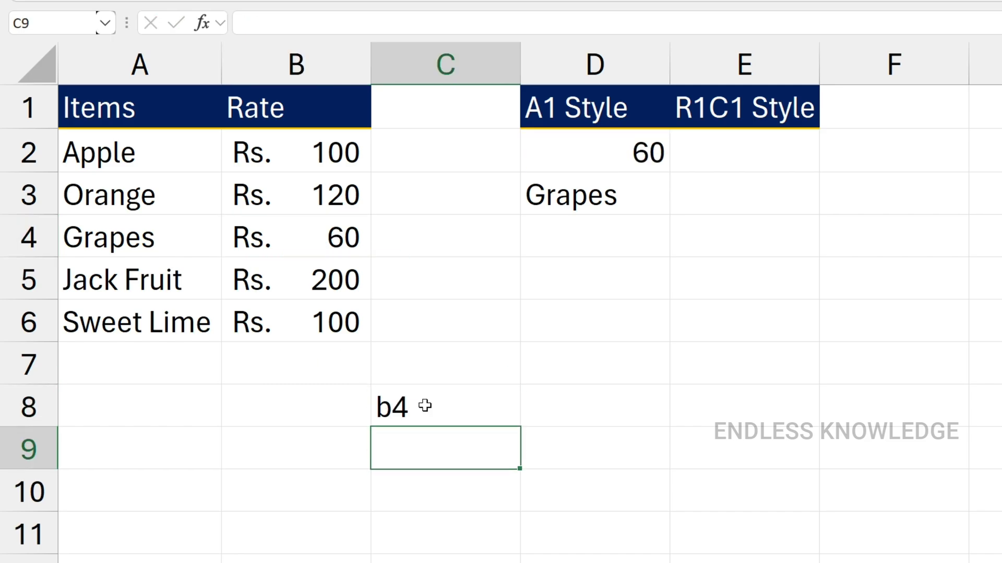
Step: Set the reference text in C8 back to a4
left_click(425, 406)
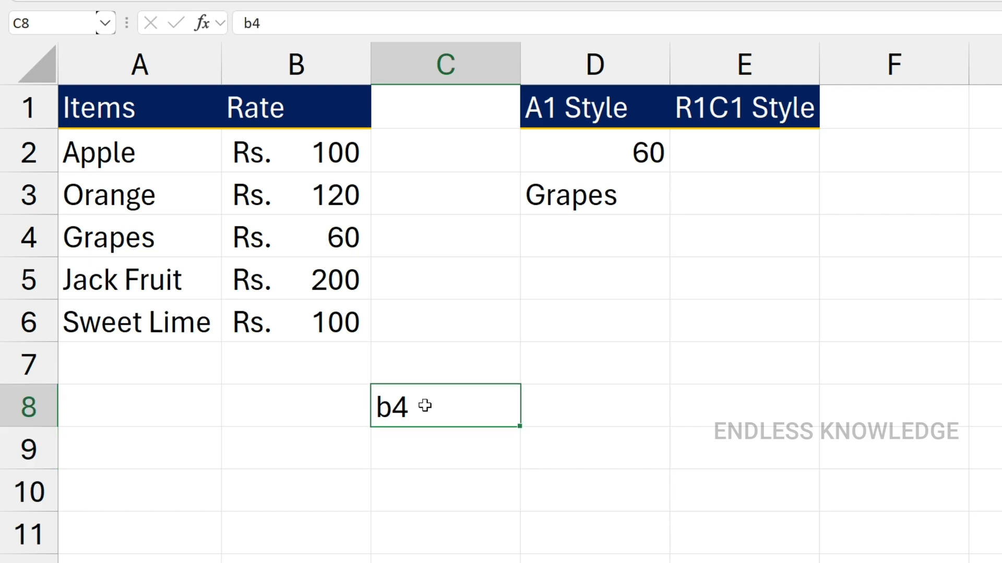
type("a4")
key("Return")
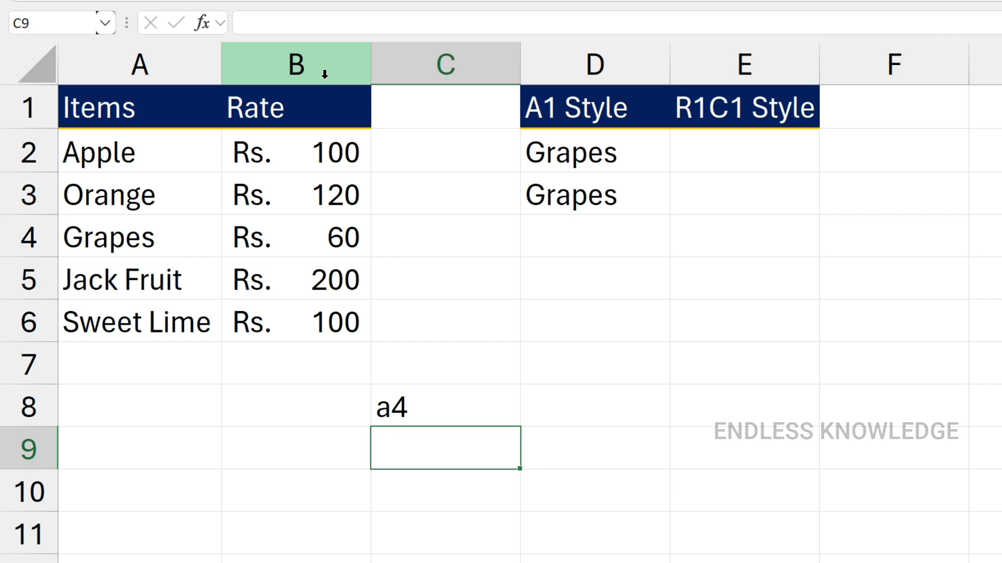
Step: Enter the text r4c2 in cell C9 as an R1C1-style reference to row 4, column B
left_click(131, 238)
left_click(41, 236, "ctrl")
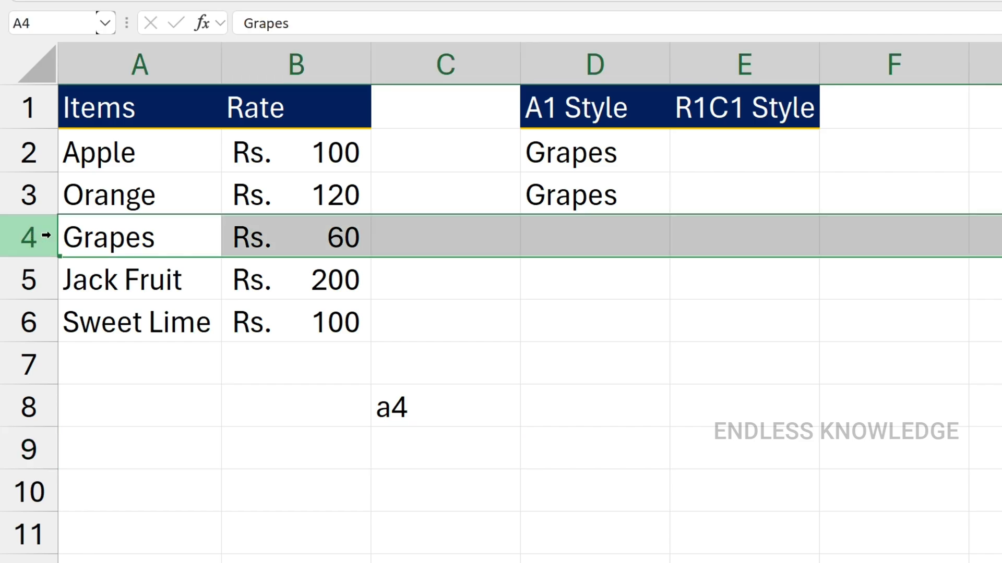
left_click(317, 63, "ctrl")
left_click(420, 442)
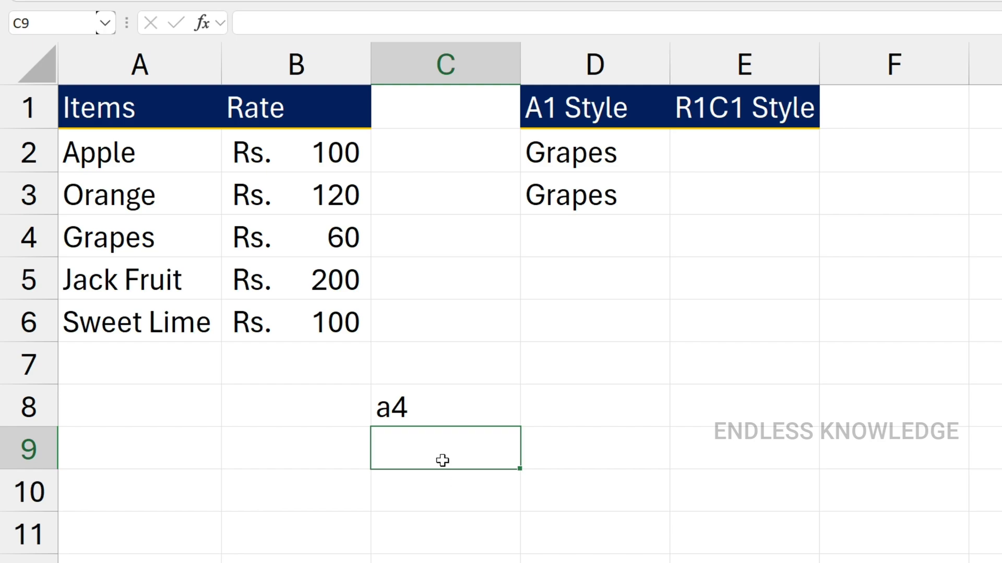
type("t4")
key("BackSpace")
key("BackSpace")
type("r4")
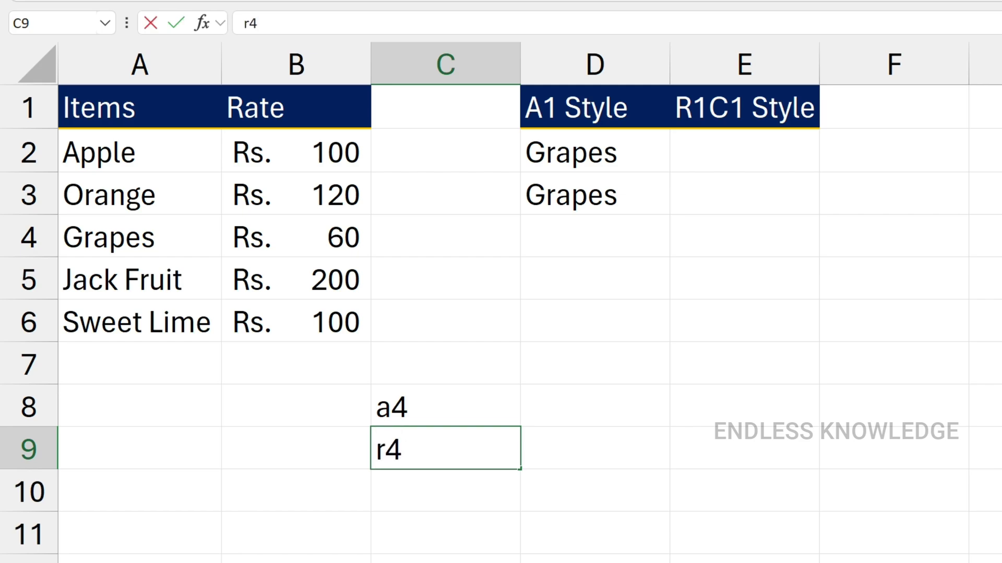
type("c2")
key("Return")
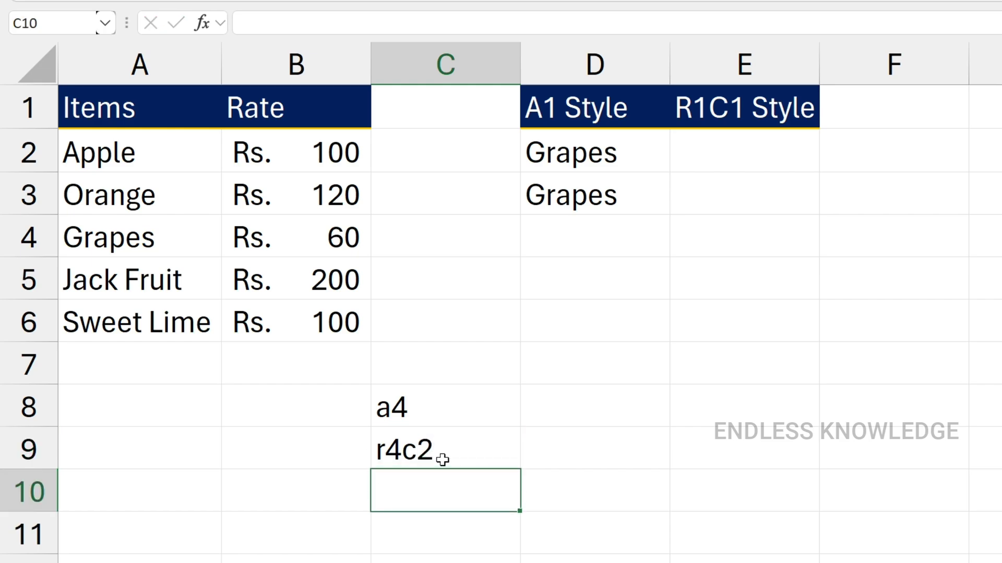
Step: Enter the formula =INDIRECT(C9) in cell E2 under the R1C1 Style heading
left_click(762, 152)
type("=in")
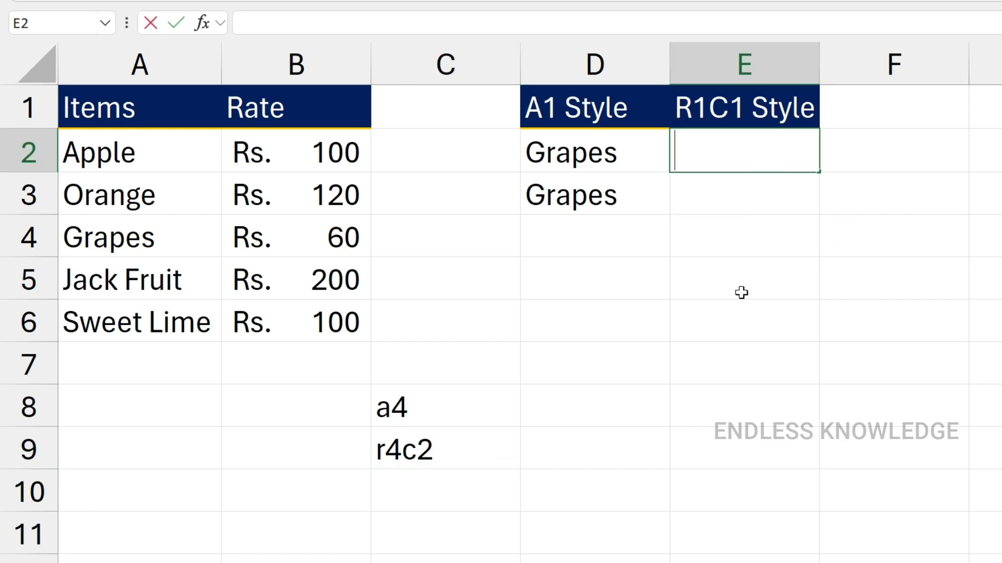
key("Down")
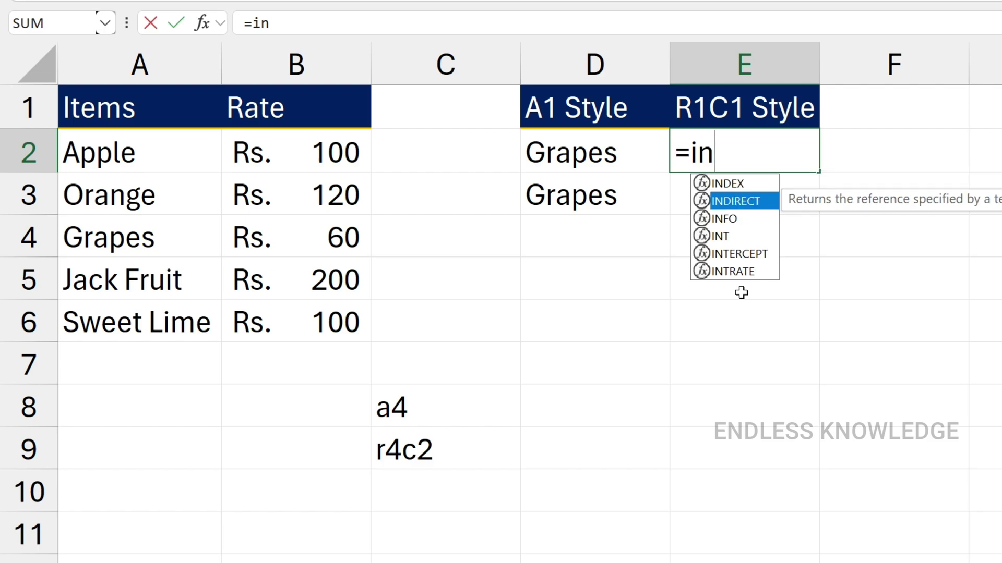
key("Tab")
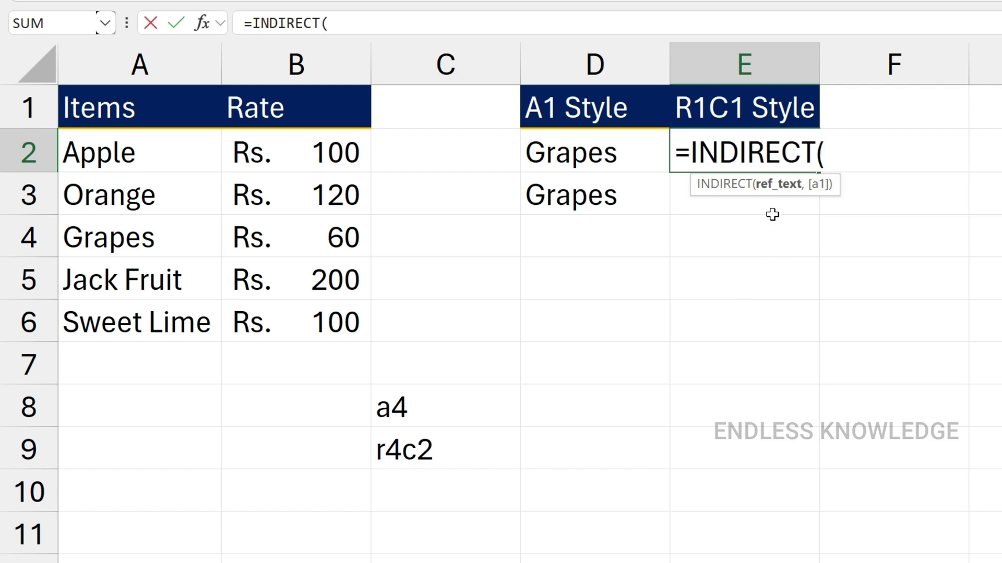
left_click(485, 456)
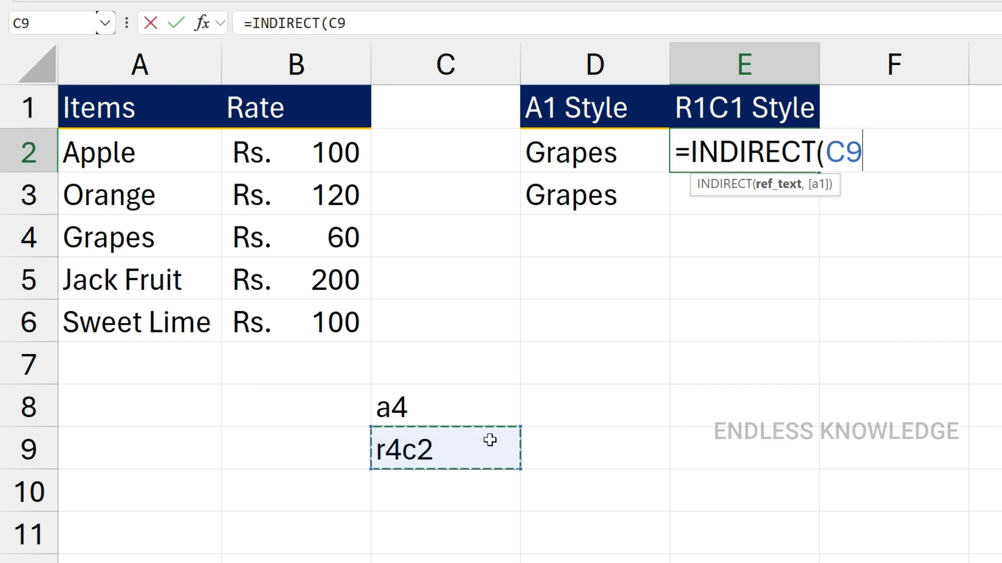
type(")")
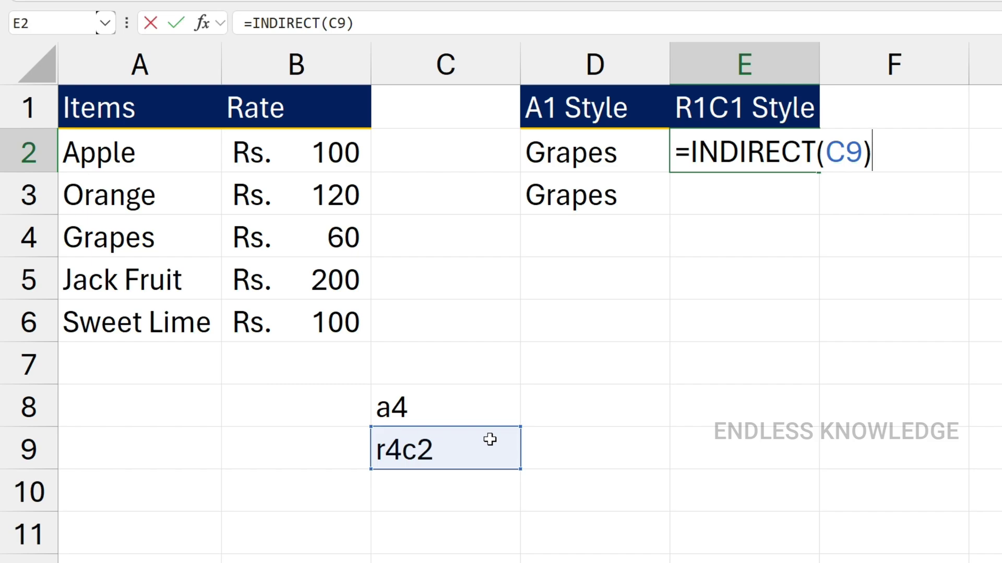
key("Return")
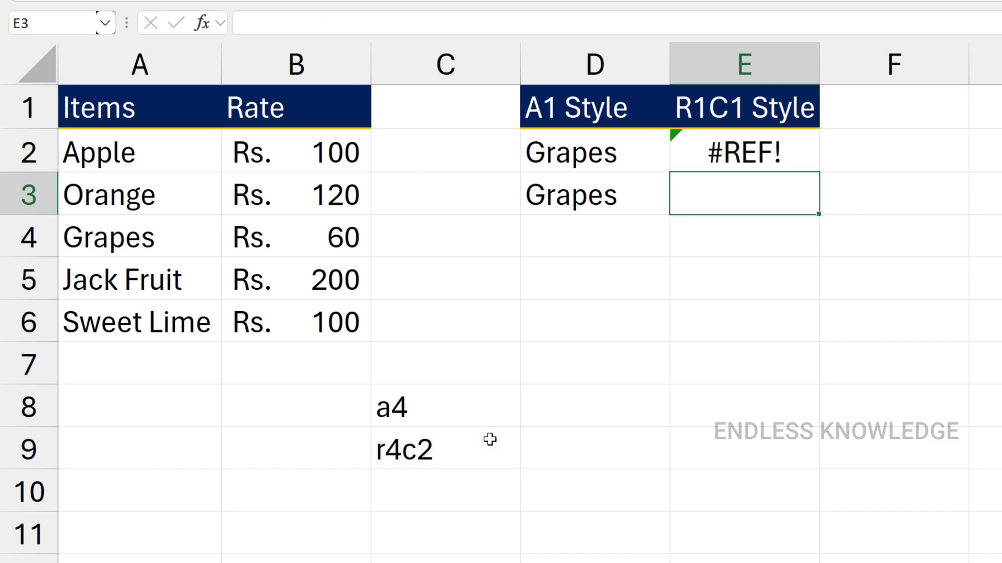
Step: Add the FALSE argument for R1C1 style to the formula in E2, making it =INDIRECT(C9,FALSE)
key("Up")
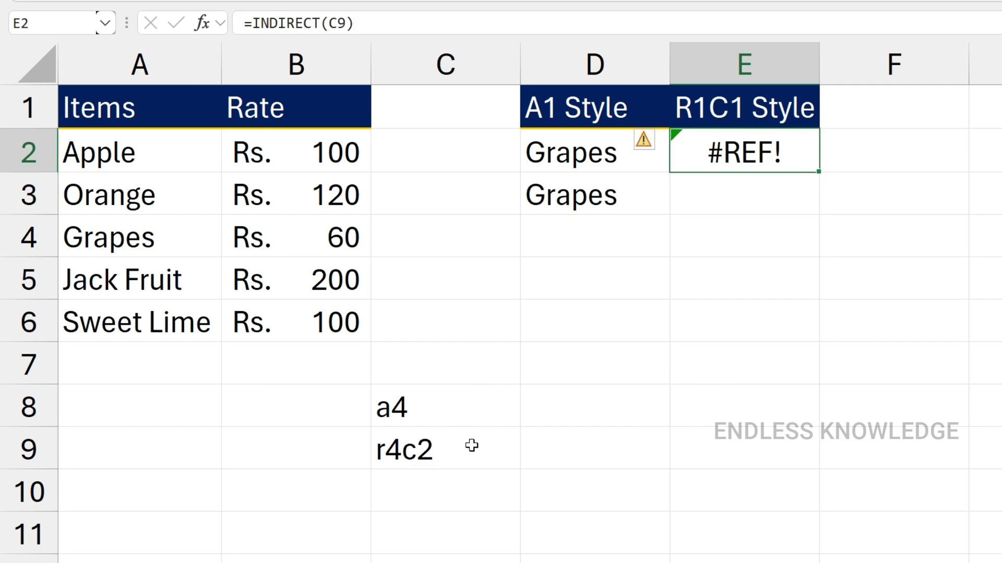
double_click(809, 154)
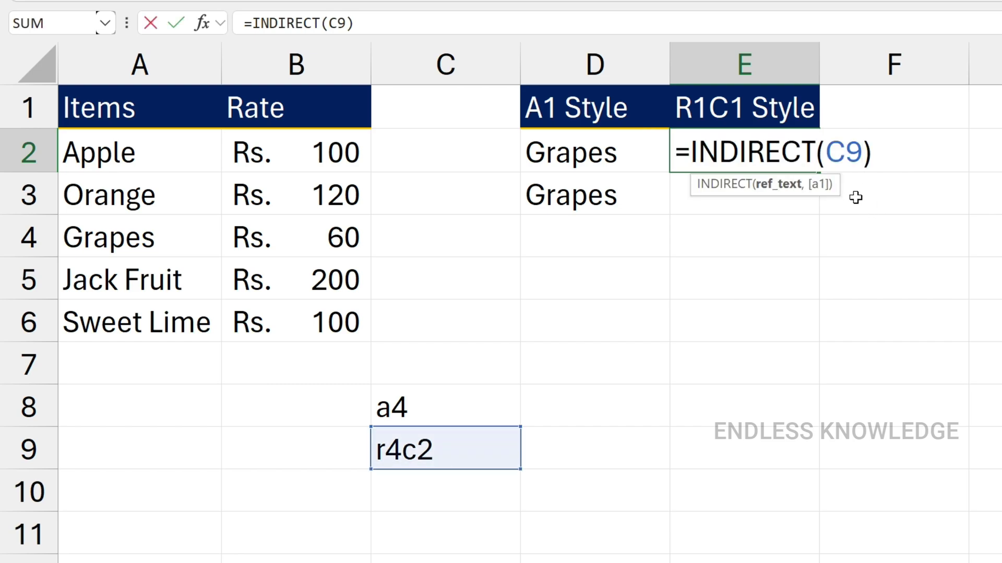
type(".")
key("BackSpace")
type(",")
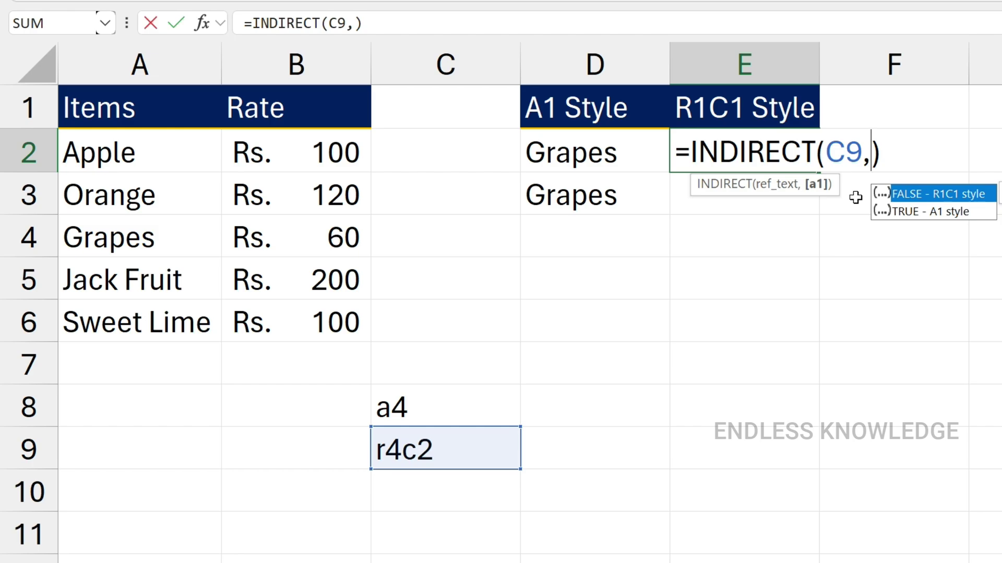
key("Tab")
key("Return")
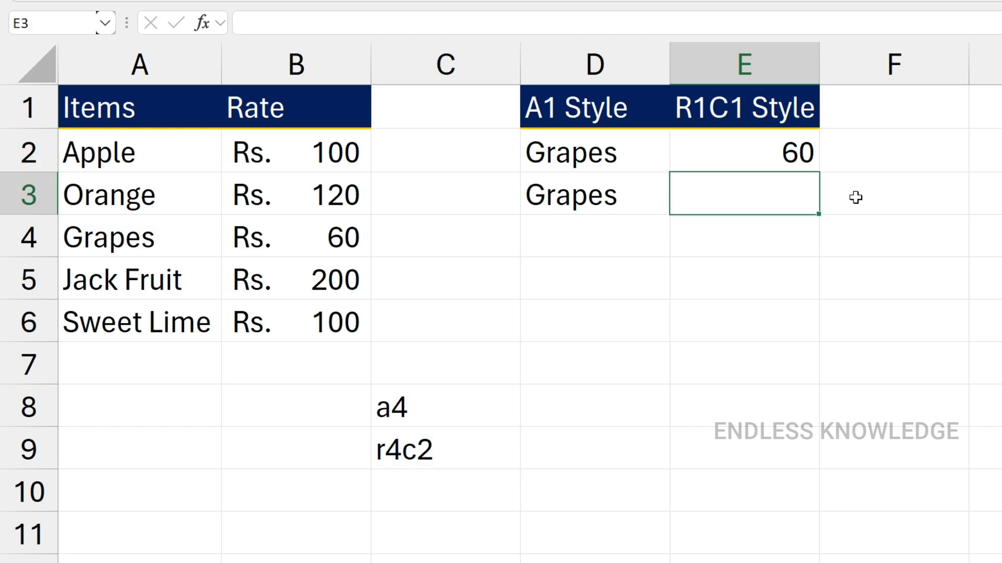
Step: Compare the E2 formula and the reference texts in C8 and C9 with the Grapes item and rate cells they point to
left_click(738, 159)
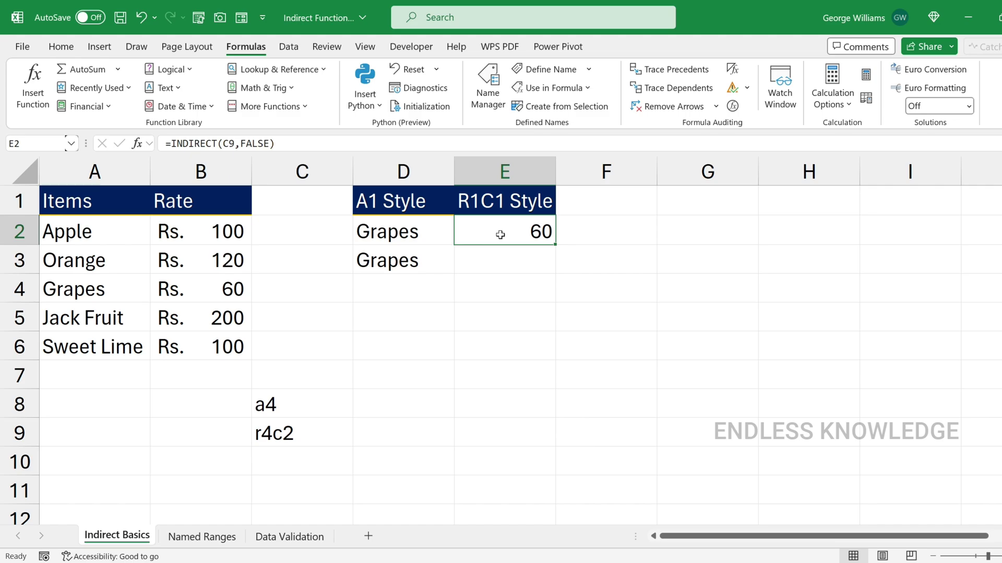
left_click(311, 403)
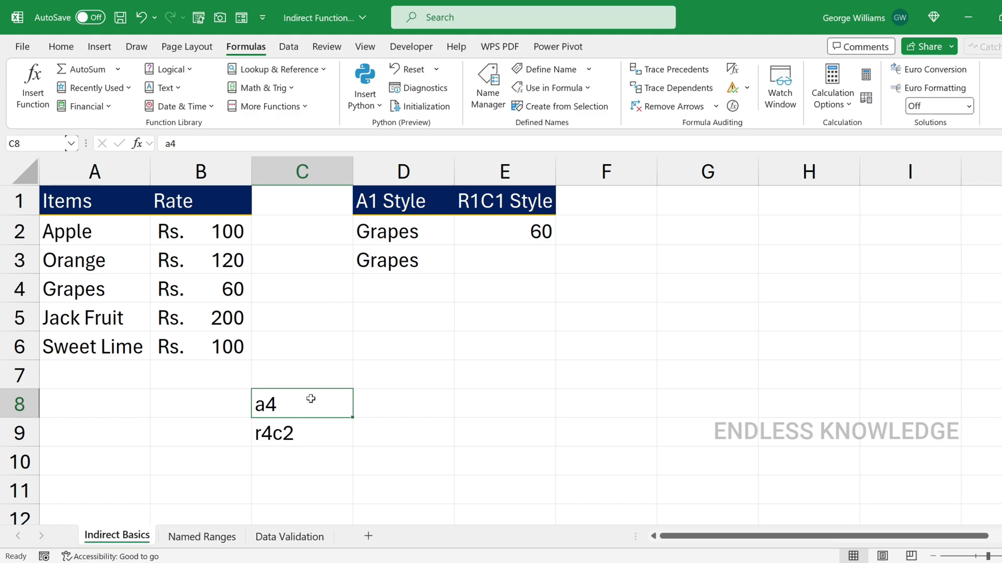
left_click(514, 227)
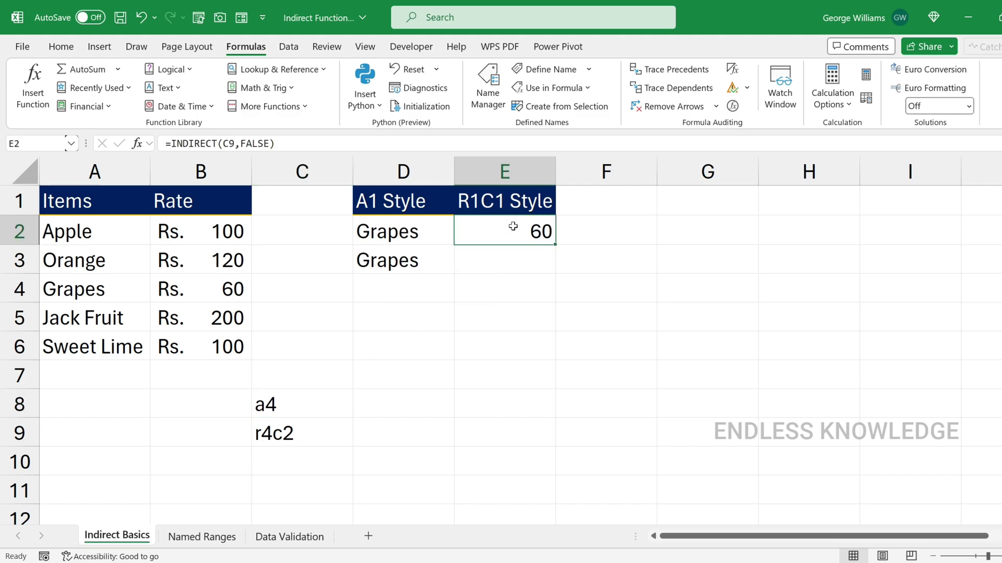
left_click(307, 405)
left_click(112, 289)
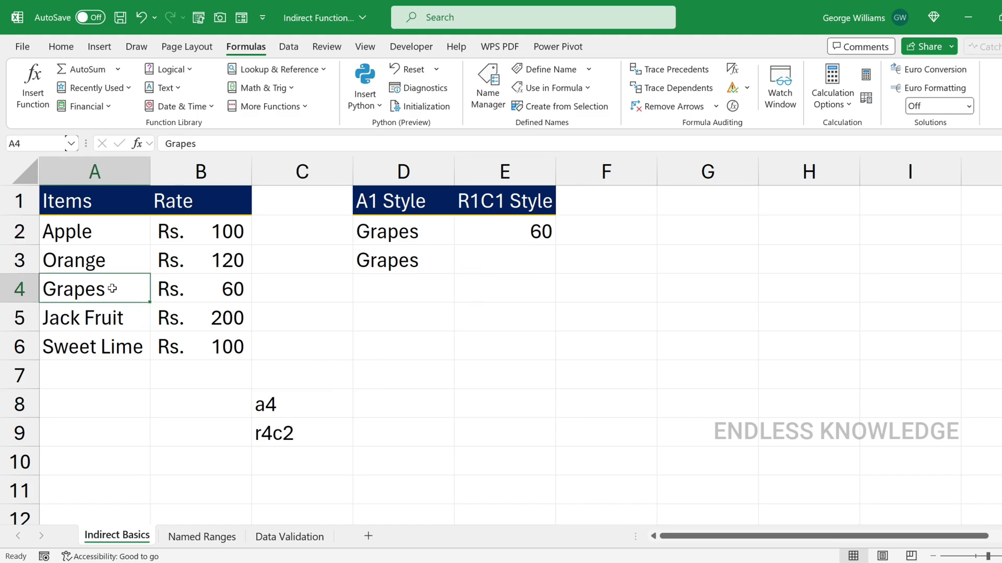
left_click(310, 433)
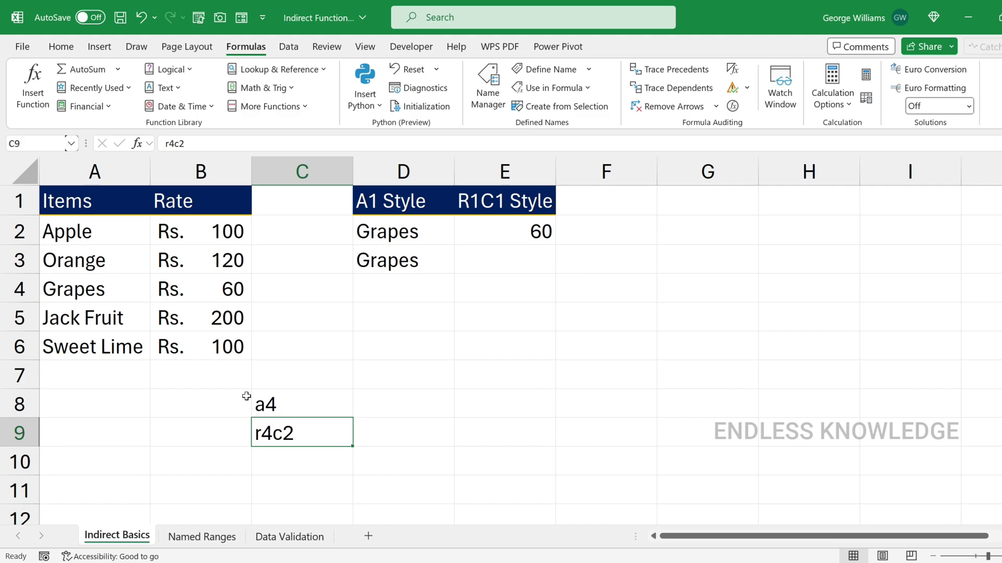
left_click(208, 288)
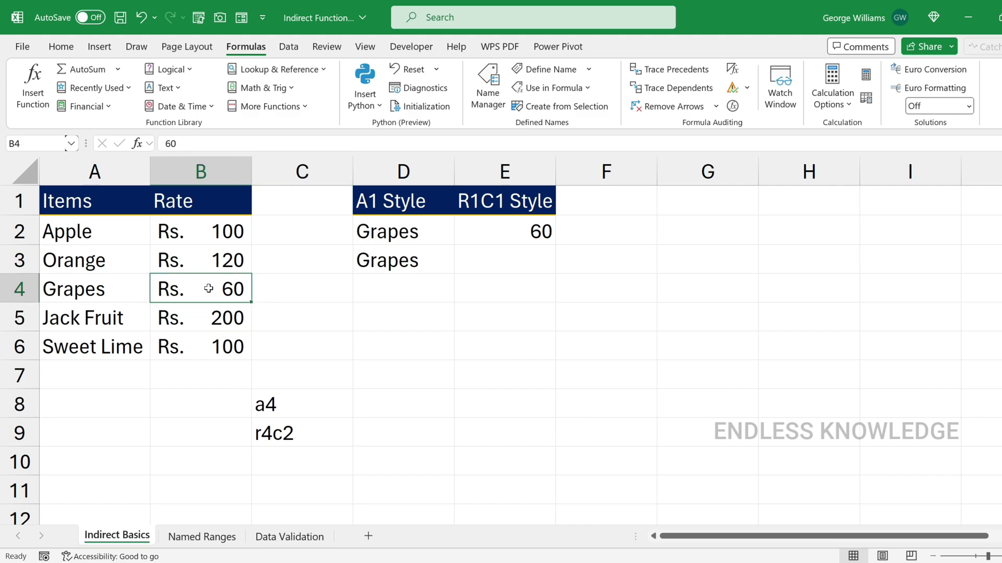
left_click(314, 405)
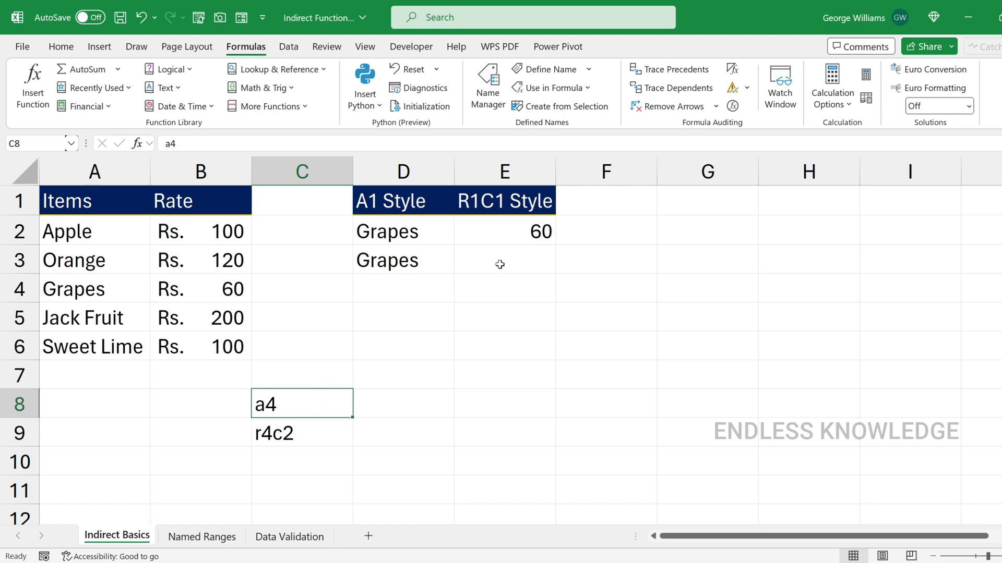
Step: Enter the text big in cell C7 as an invalid reference text
left_click(318, 375)
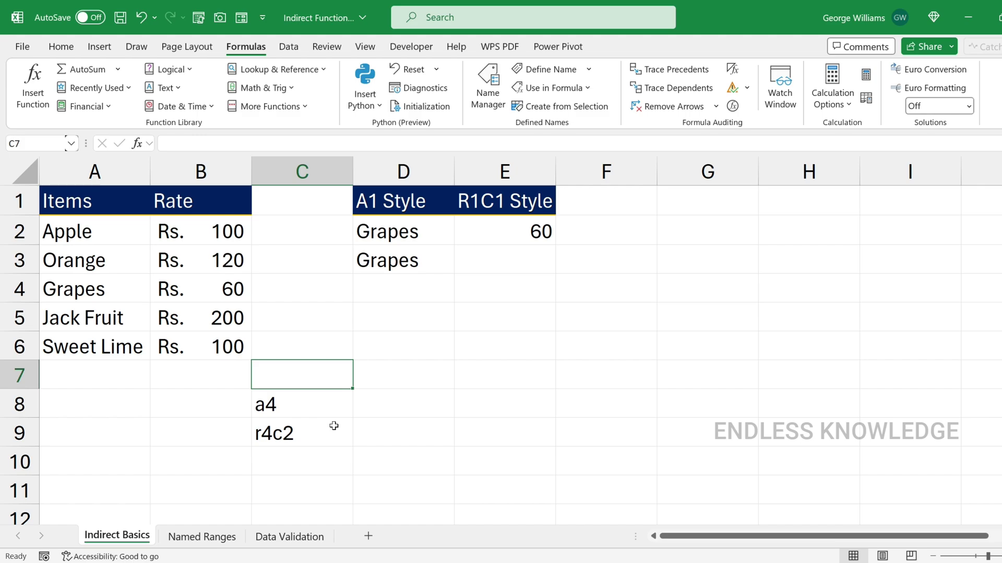
type("big")
key("Return")
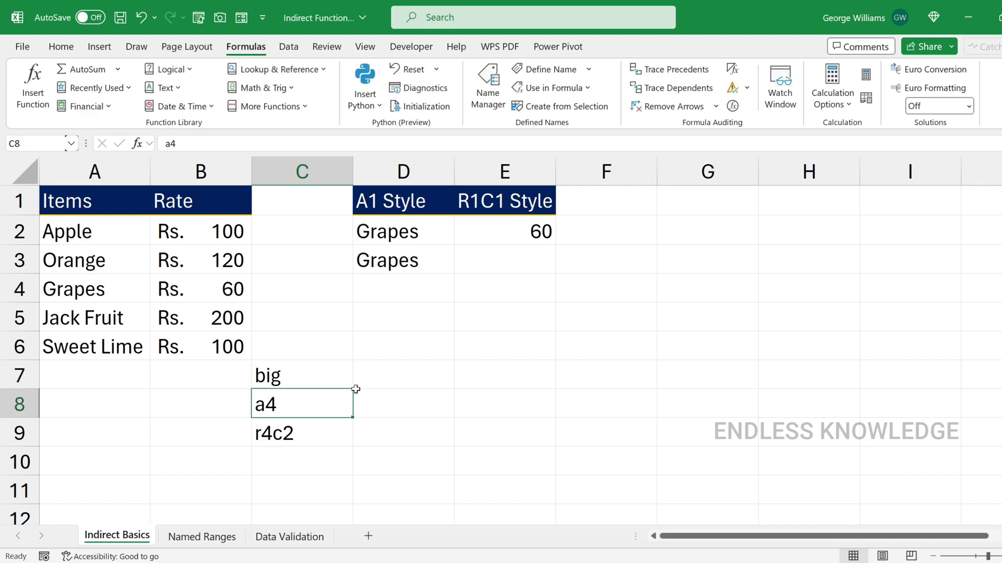
Step: Point the INDIRECT formula in D2 to cell C7, making it =INDIRECT(C7)
left_click(502, 254)
double_click(501, 234)
key("Escape")
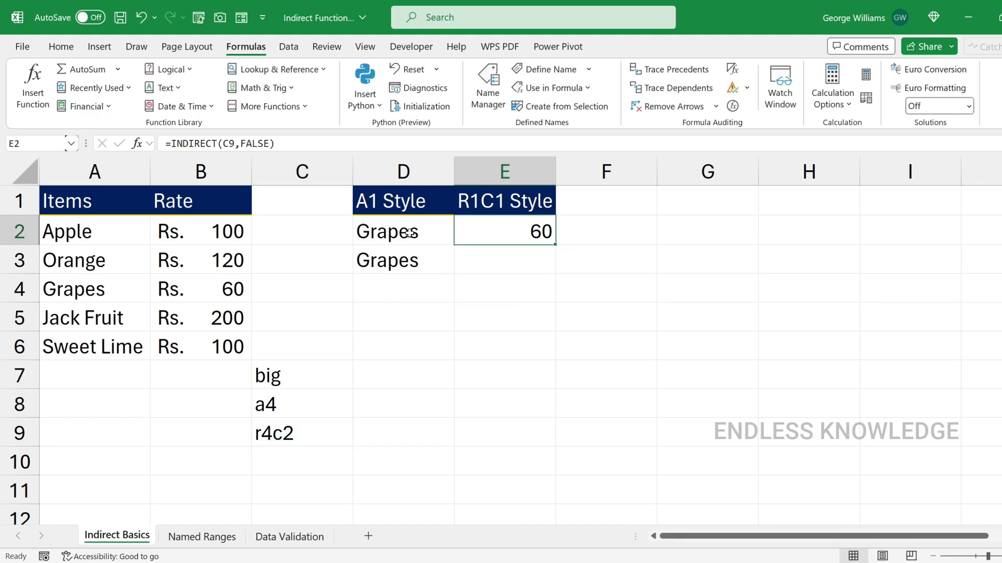
double_click(409, 233)
key("shift+Right")
key("shift+Right")
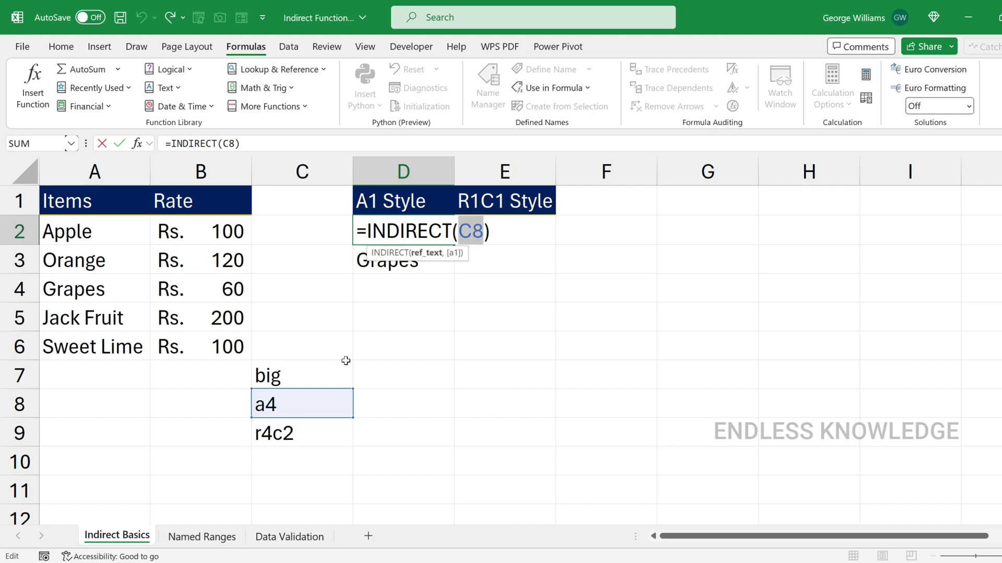
left_click(318, 370)
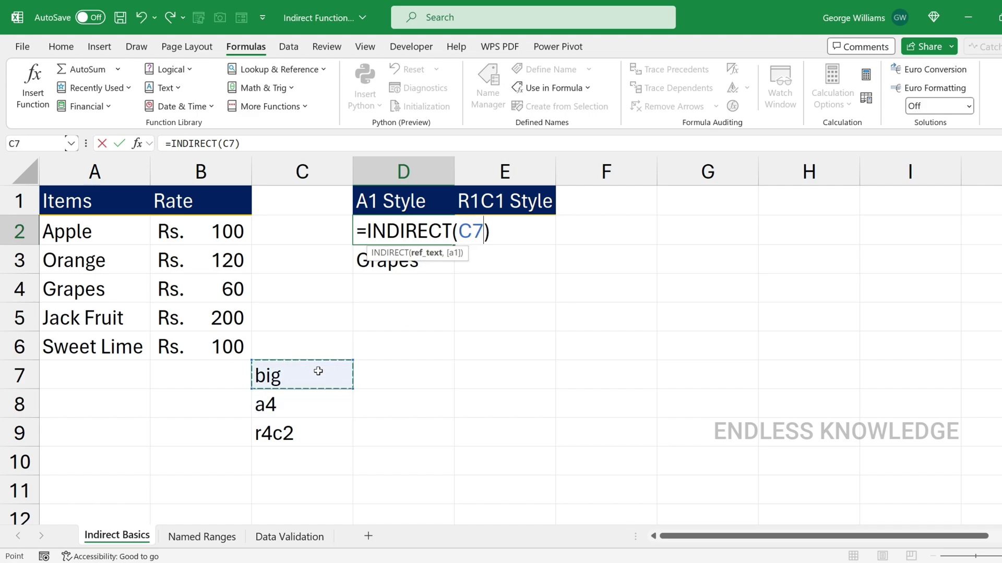
key("Return")
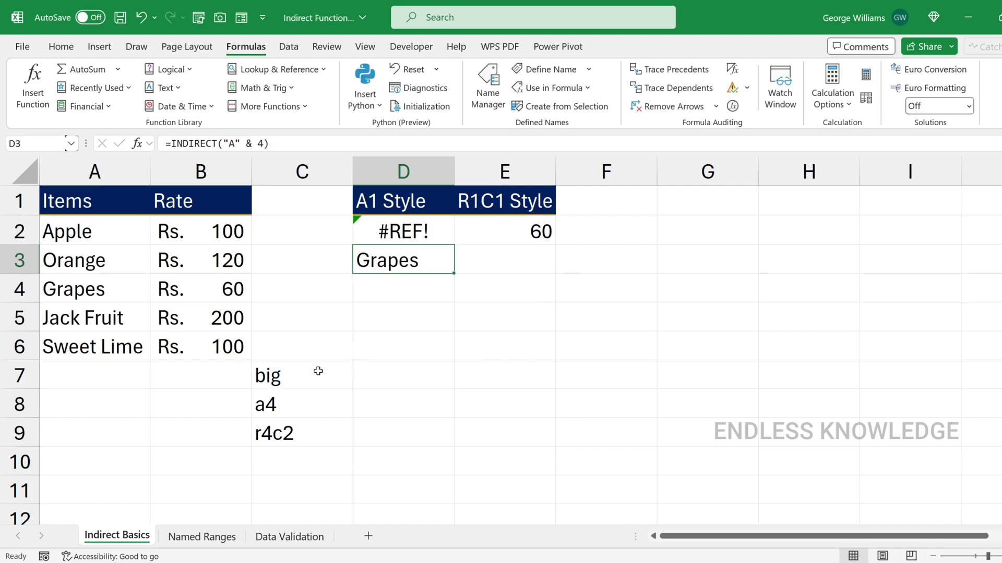
left_click(318, 371)
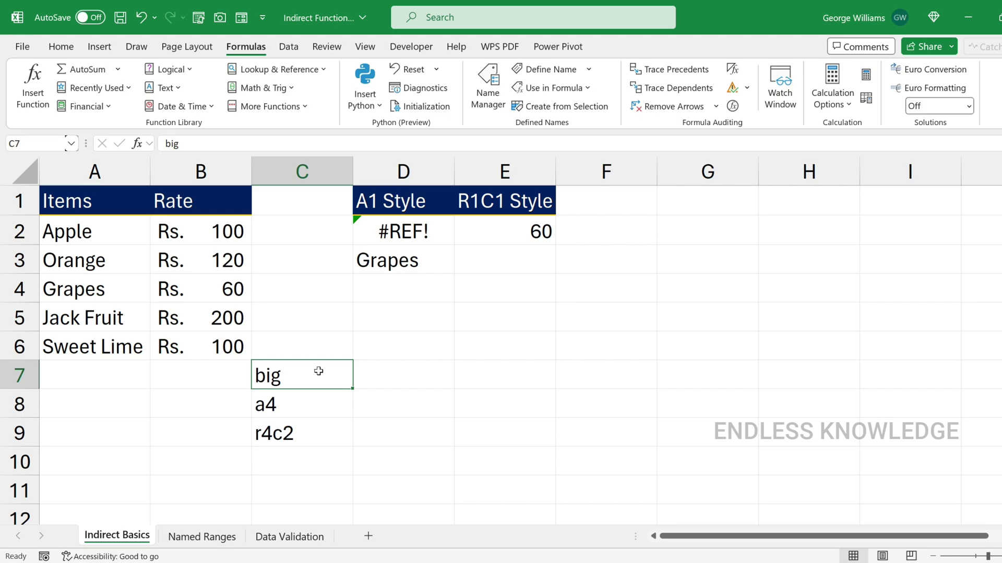
Step: On the Named Ranges sheet, name the Total Sales values in B2:B6 Em_total_Sales
left_click(202, 537)
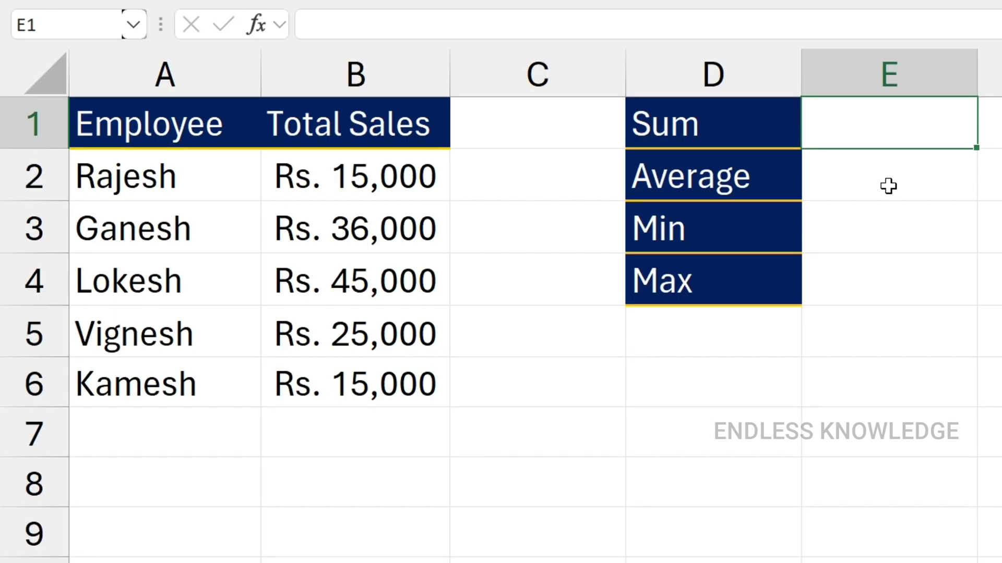
left_click_drag(427, 175, 418, 384)
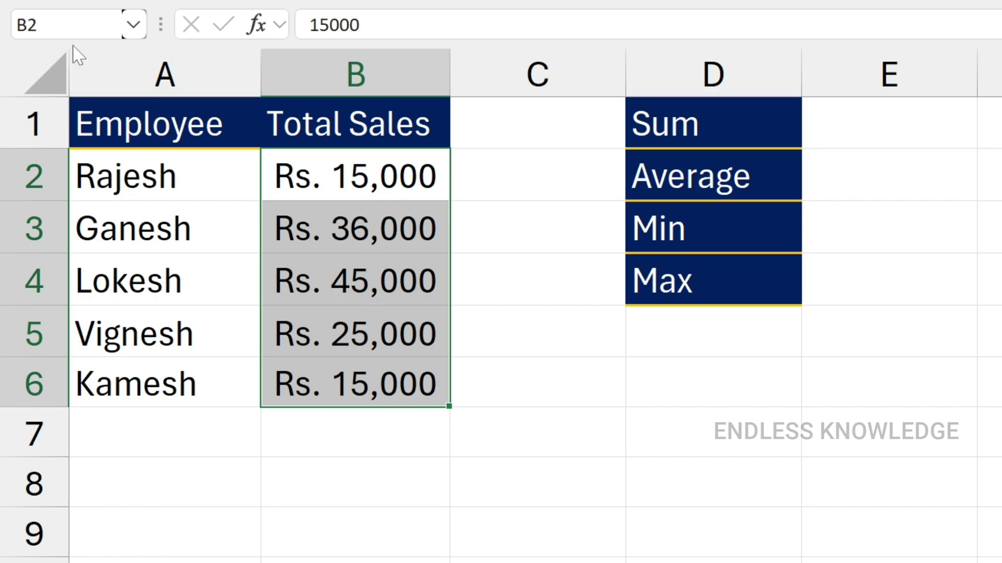
left_click(78, 25)
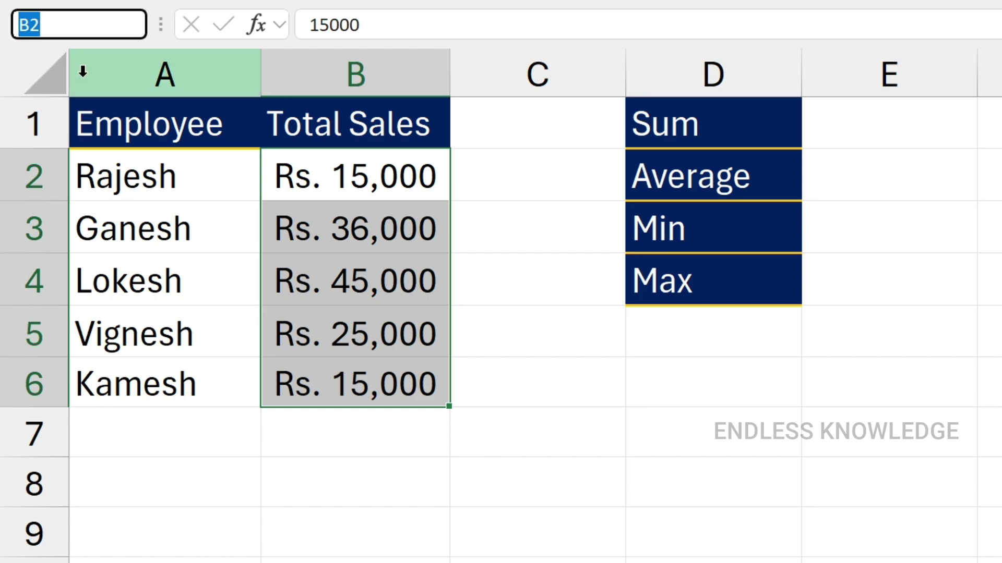
type("Em")
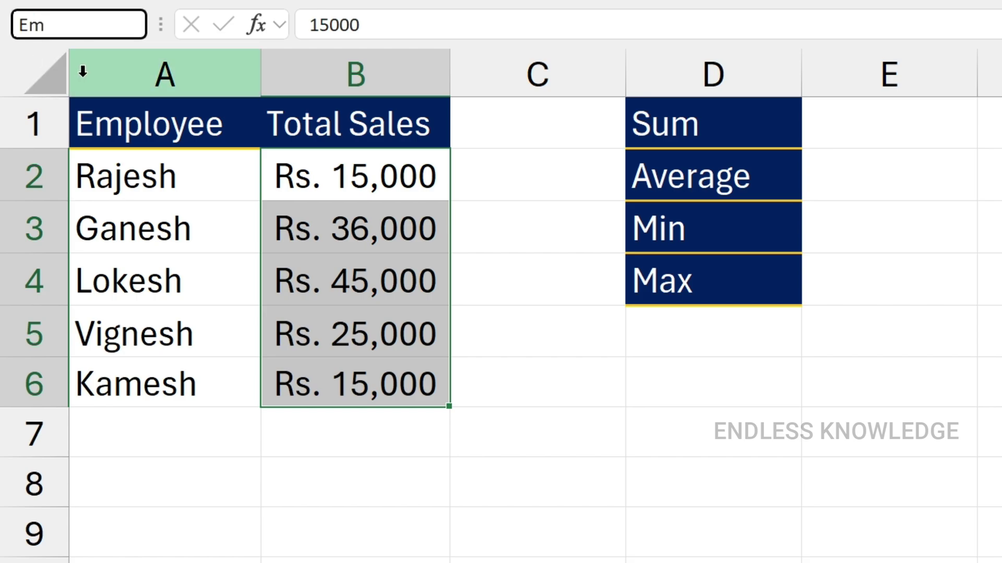
type("_total_Sales")
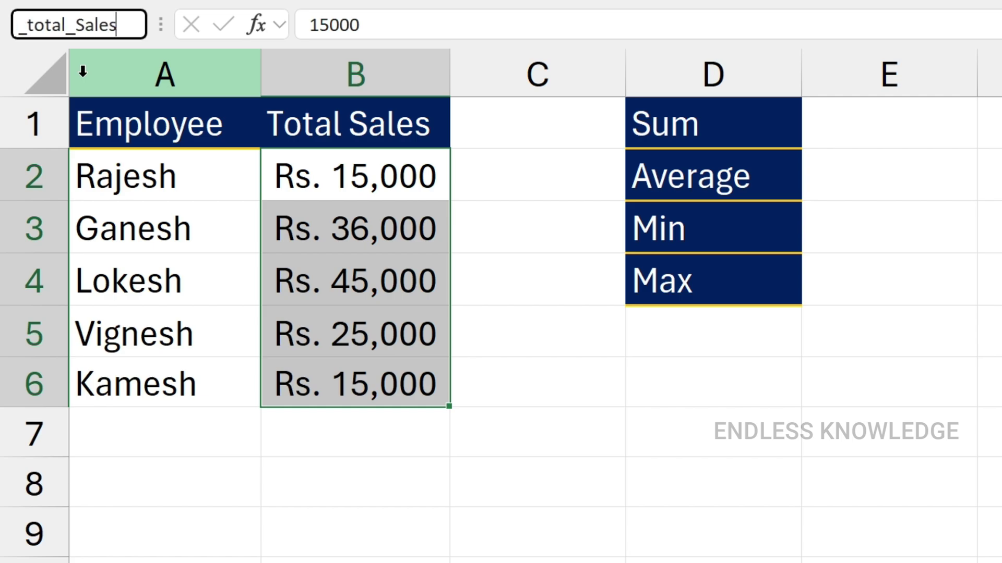
key("Return")
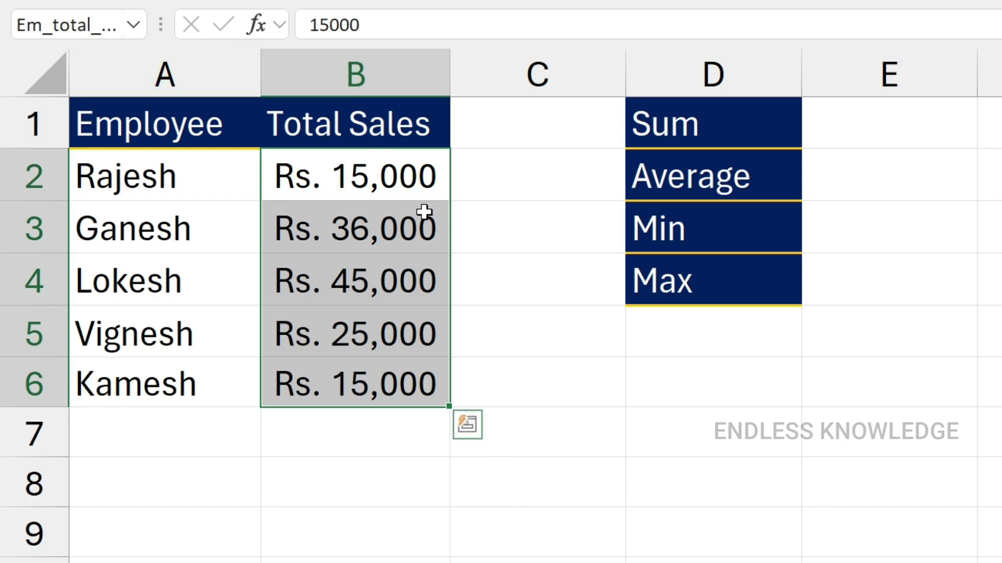
Step: Jump to the named range Em_total_Sales from another cell to check which cells it covers
left_click(209, 167)
left_click(133, 26)
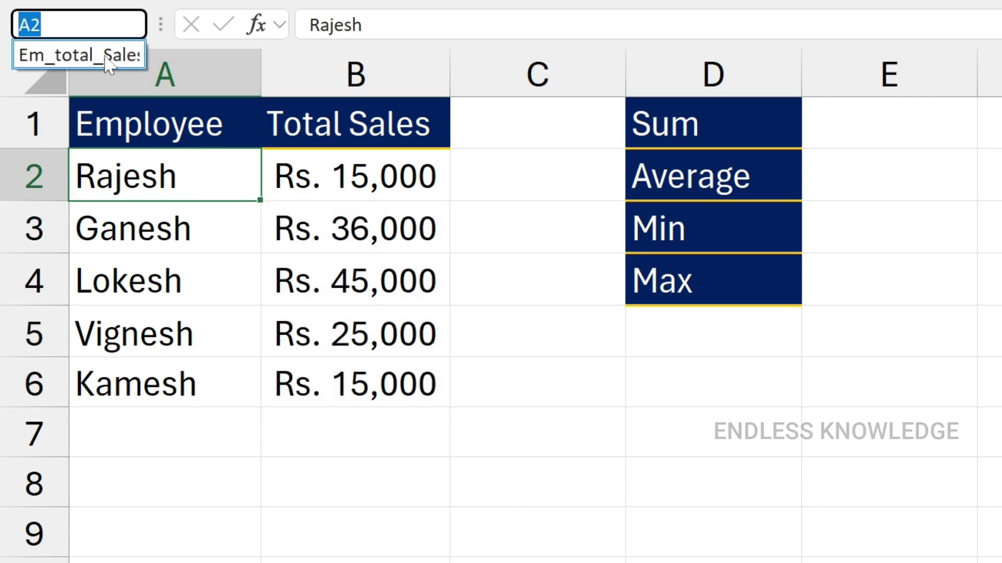
left_click(79, 51)
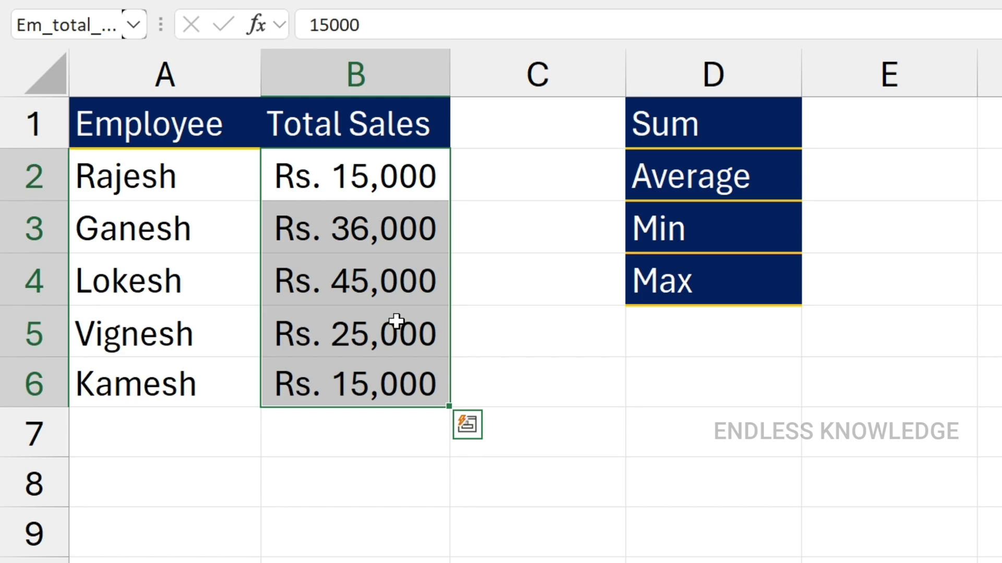
Step: Enter the formula =SUM(INDIRECT(Em_total_Sales)) in cell E1 beside the Sum label
left_click(881, 126)
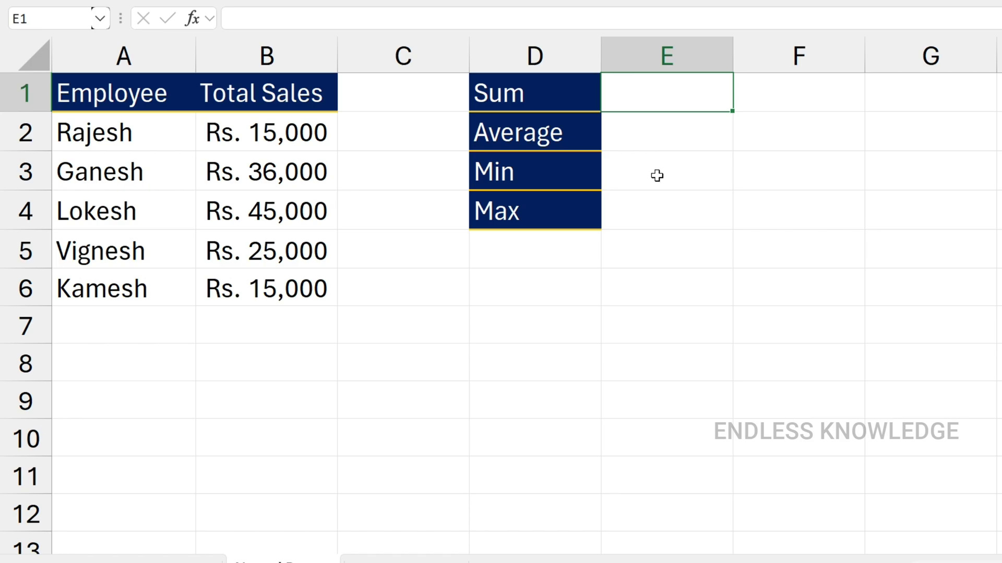
type("=sum")
key("Tab")
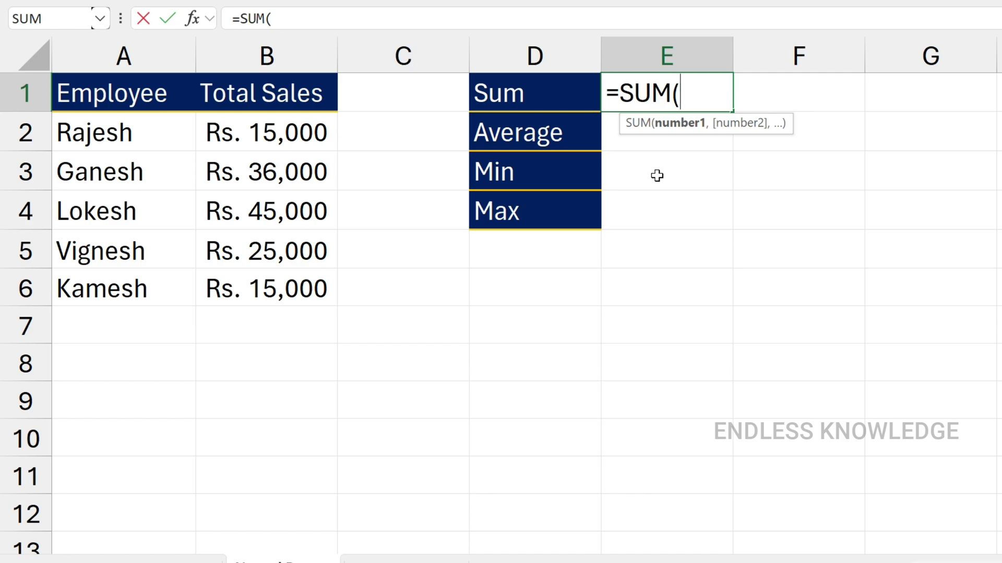
type("ind")
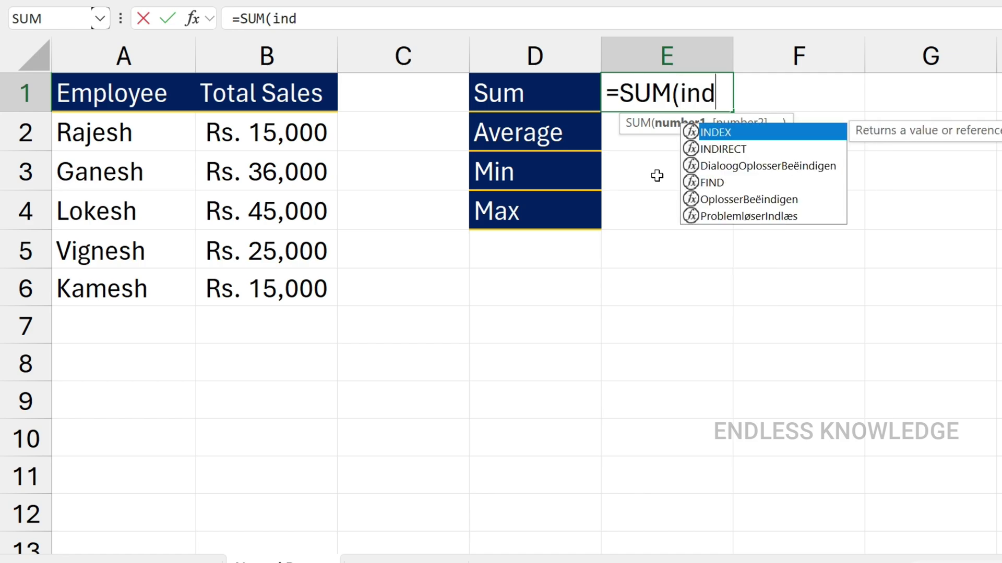
key("Down")
key("Tab")
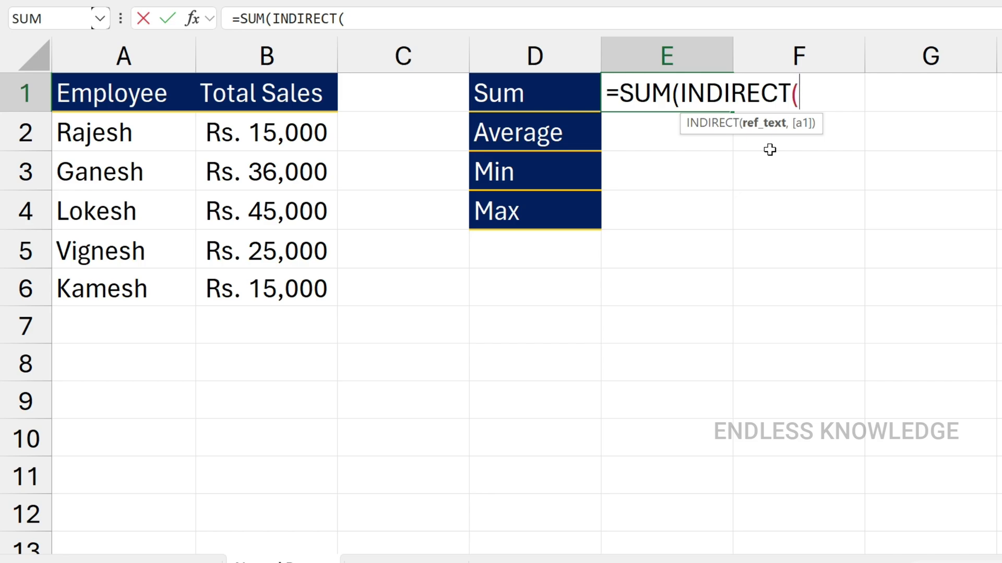
type("\"")
key("BackSpace")
type("em")
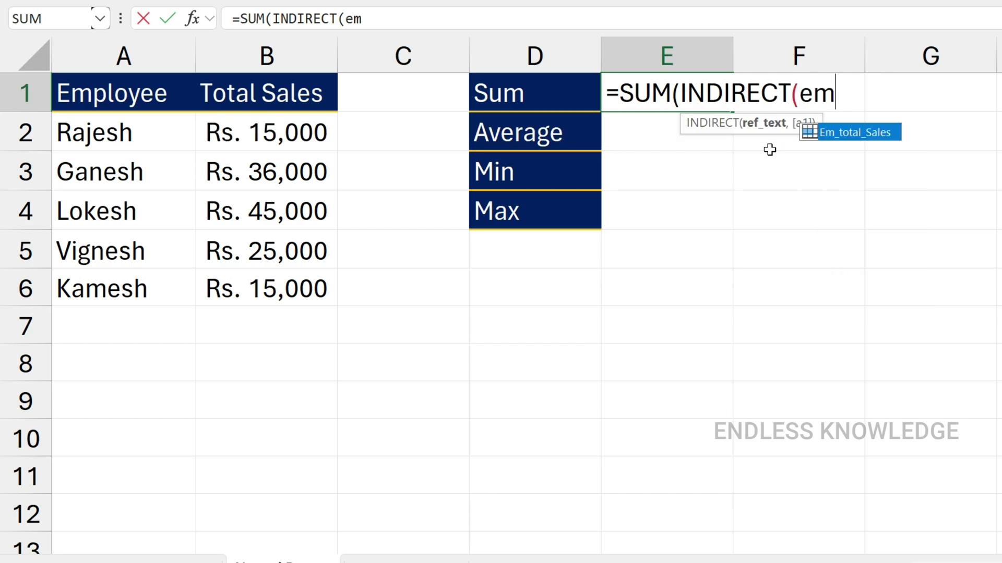
key("Tab")
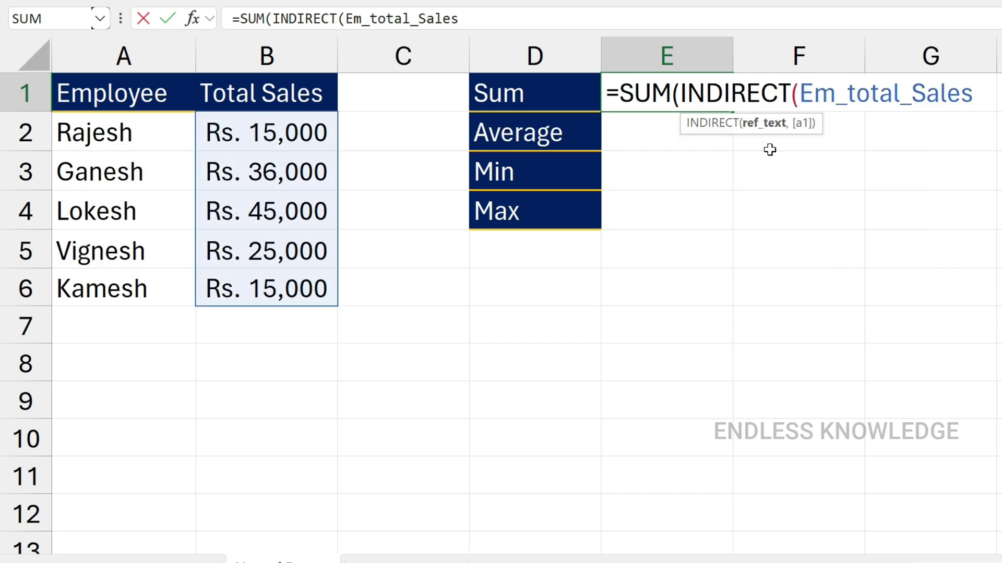
type("))")
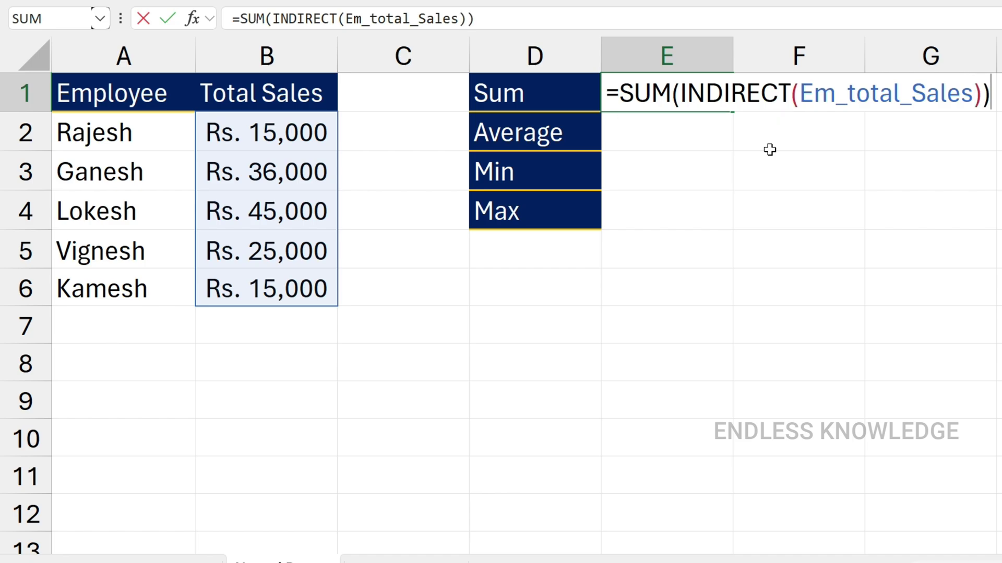
key("Return")
Step: Put the range name in quotation marks in the E1 formula, making it =SUM(INDIRECT("Em_total_Sales"))
left_click(717, 99)
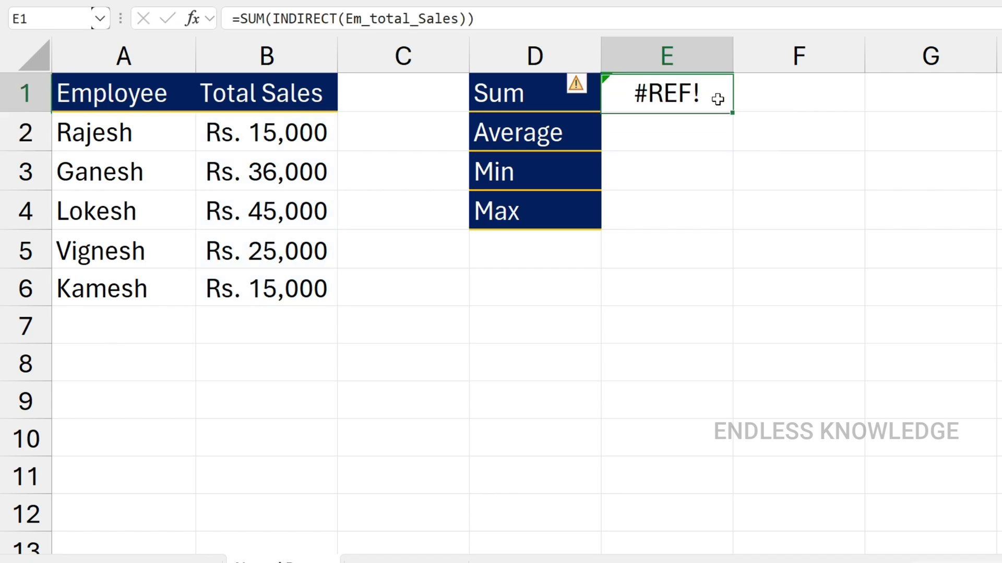
double_click(724, 94)
left_click(799, 96)
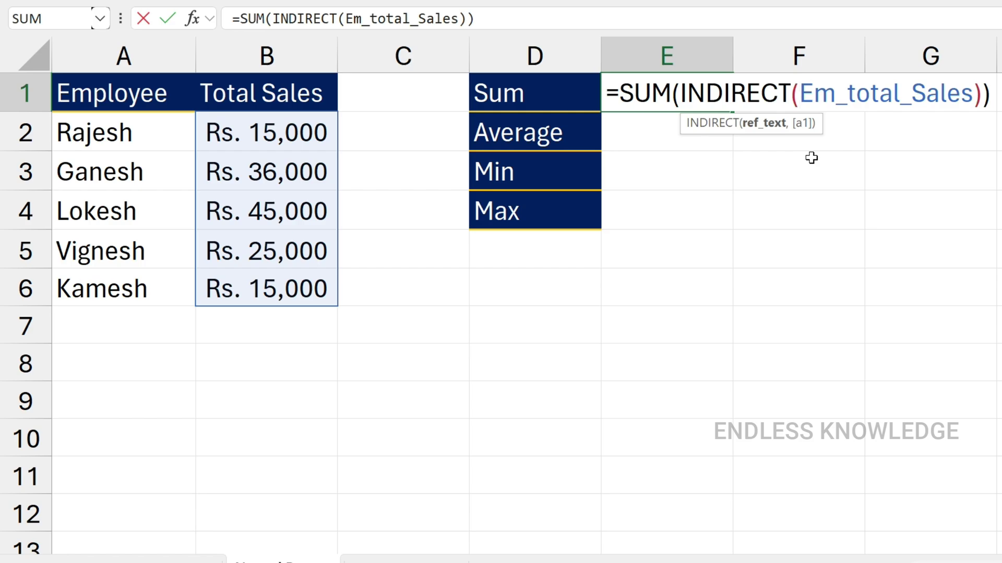
type("\"")
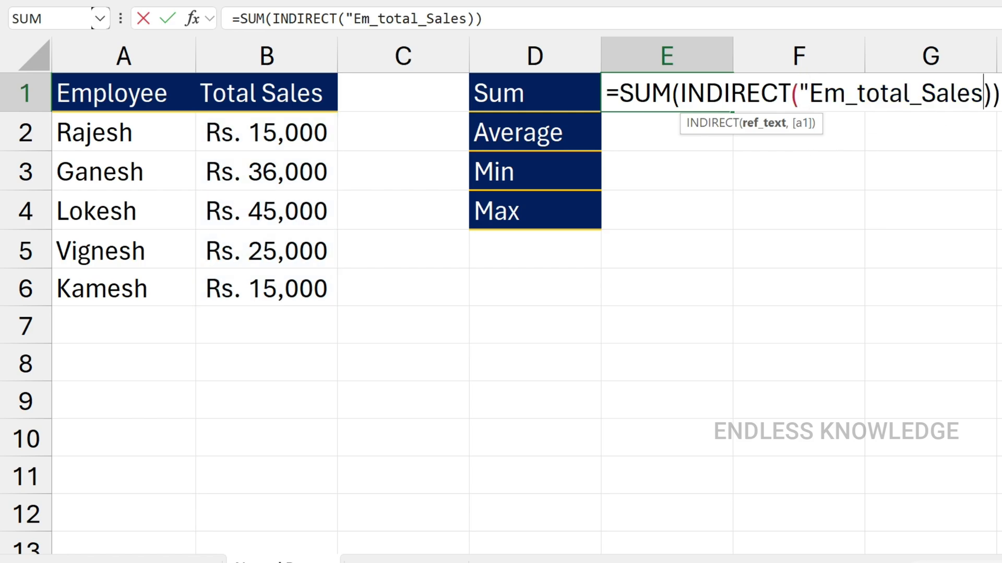
left_click(982, 93)
type("\"")
key("Return")
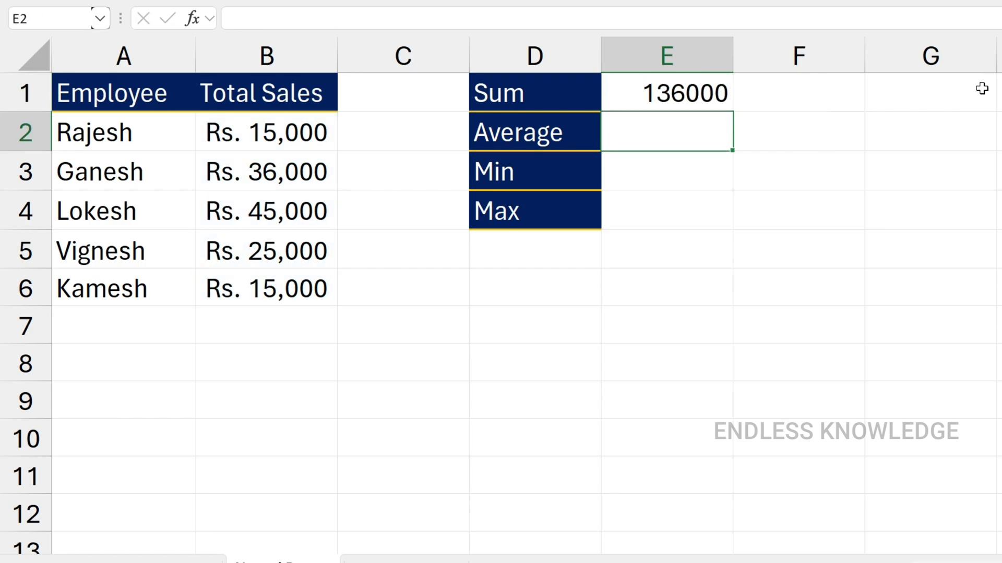
left_click(694, 92)
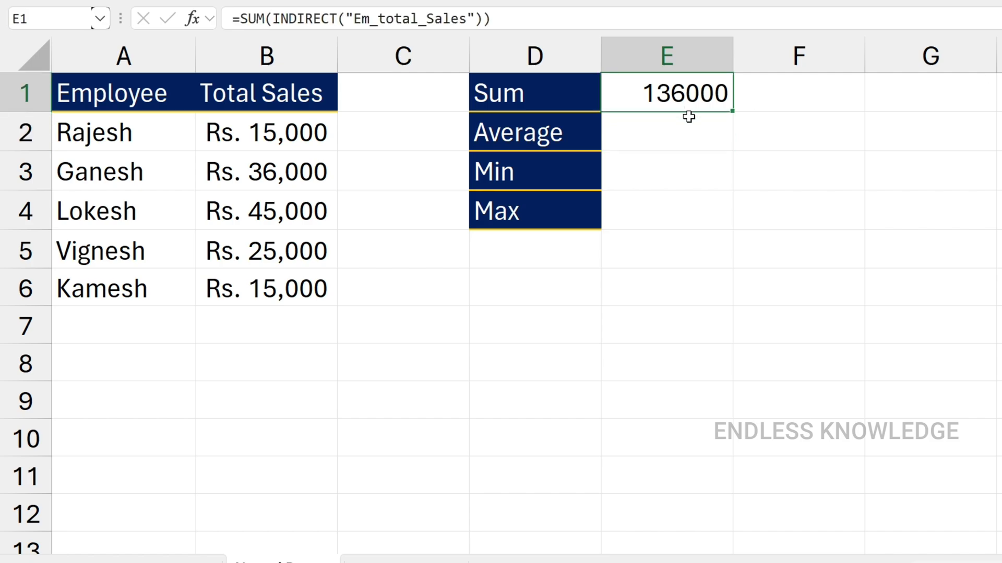
Step: Begin a formula in cell E2 beside Average with INDIRECT nested inside AVERAGE
left_click(668, 134)
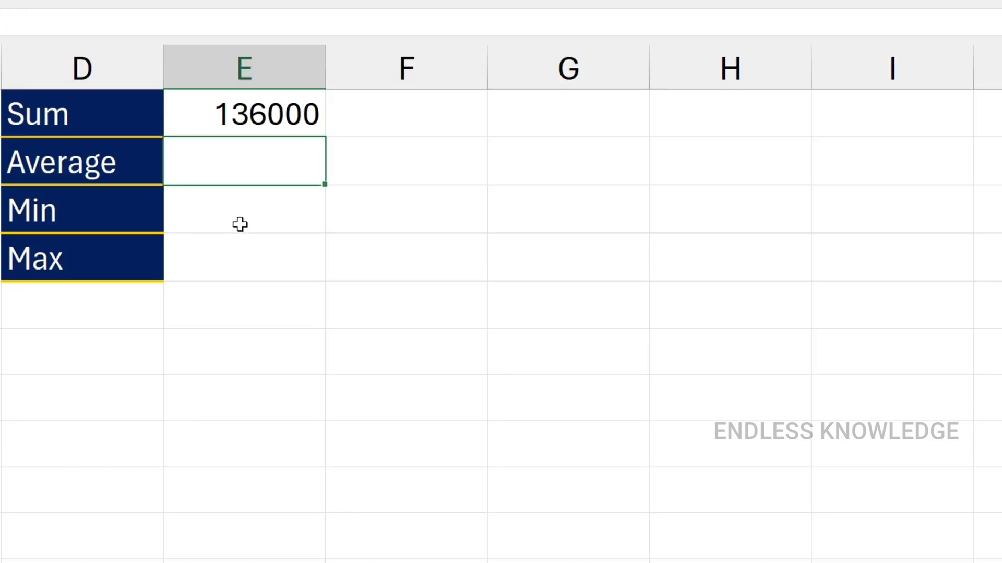
type("=ave")
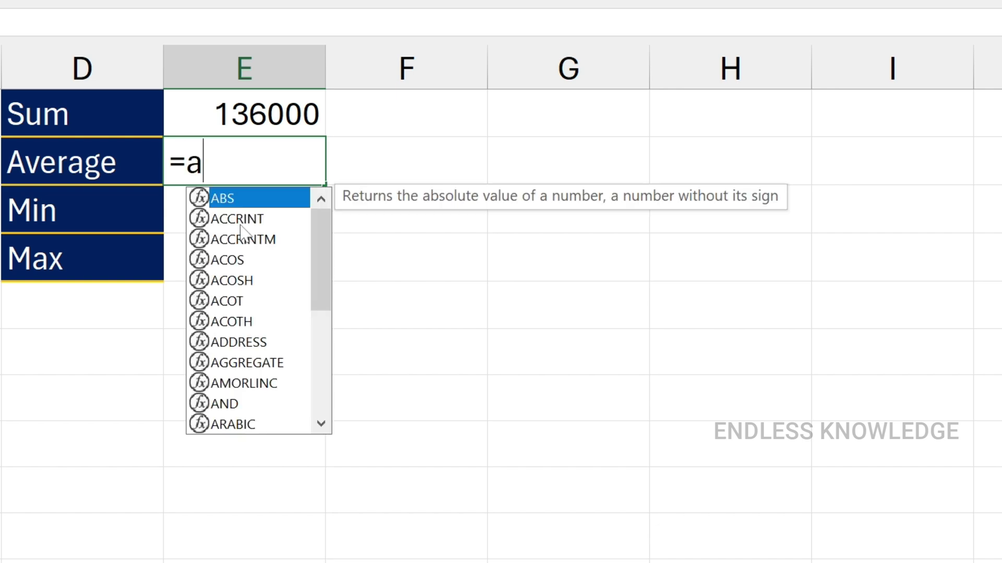
double_click(240, 222)
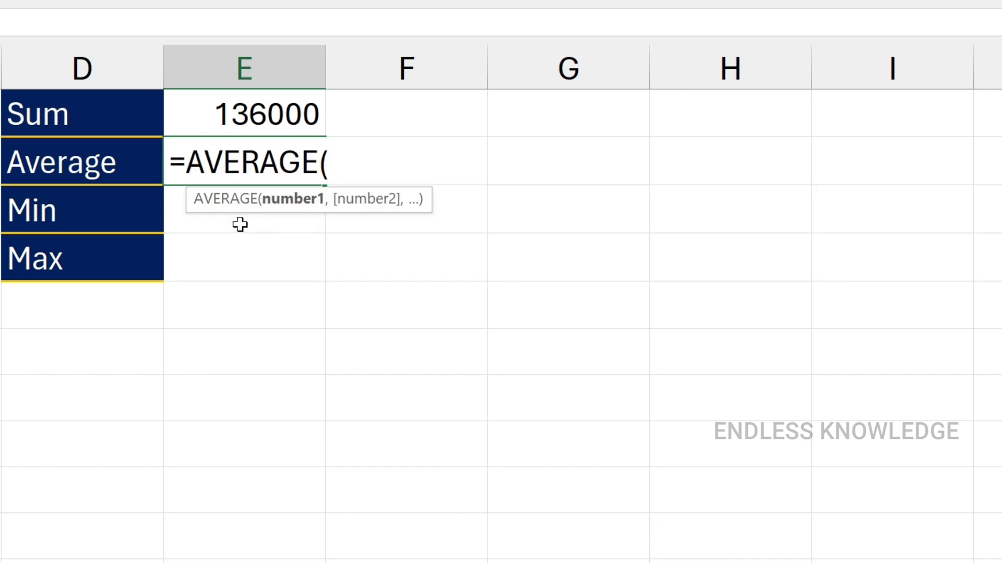
type("ind")
key("Down")
key("Tab")
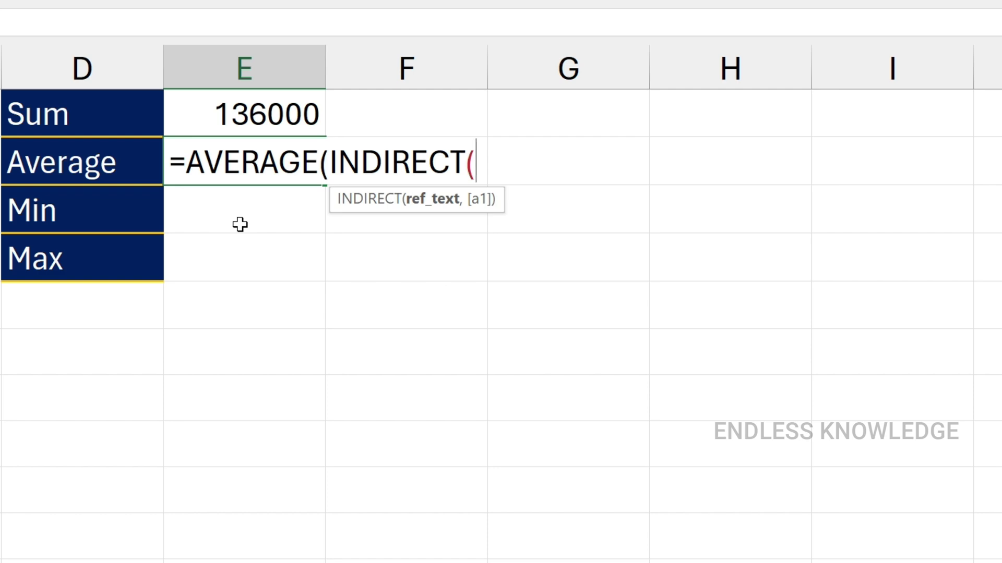
type("\"em_")
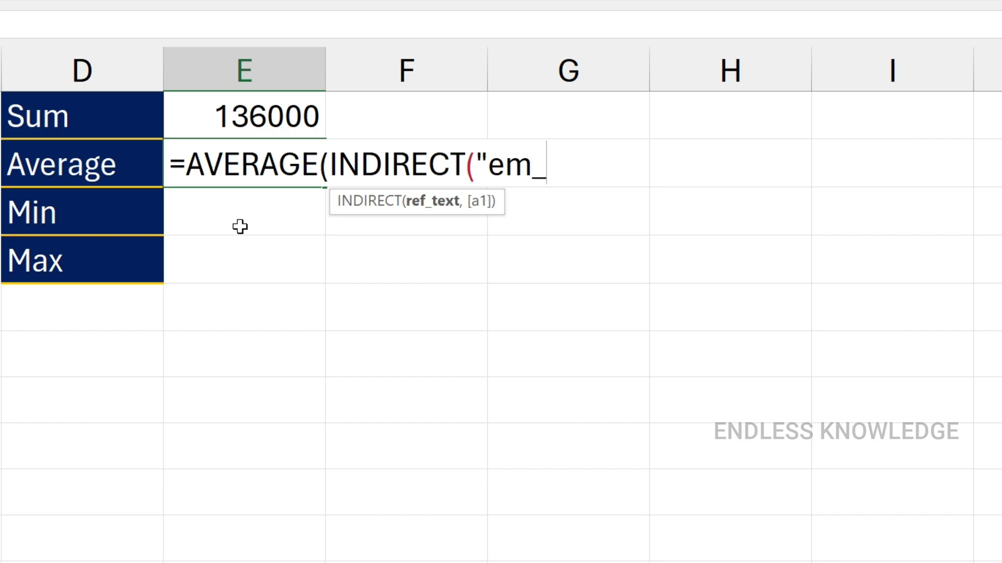
key("BackSpace")
key("BackSpace")
key("BackSpace")
key("BackSpace")
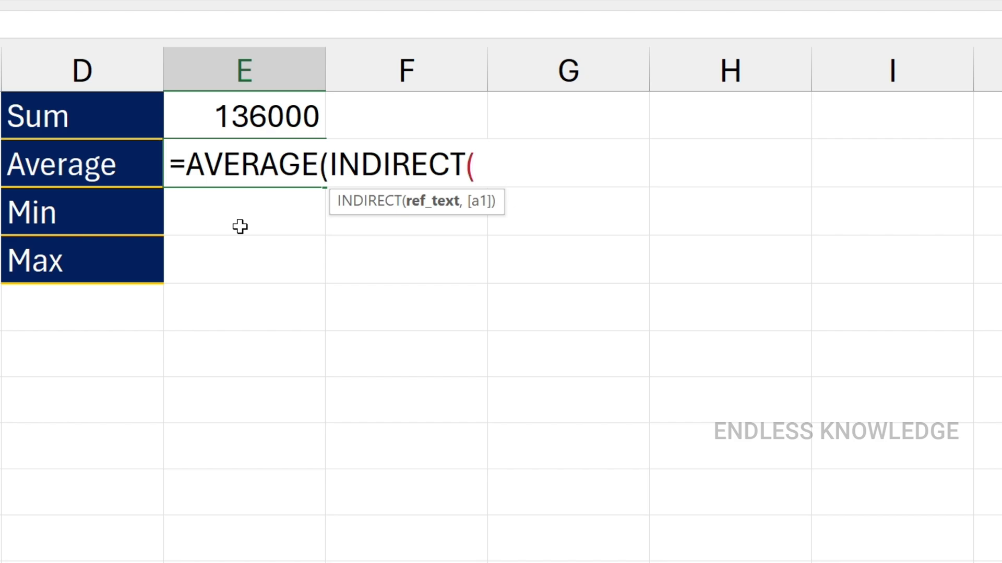
Step: Complete the E2 formula with the quoted sales range name as =AVERAGE(INDIRECT("Em_total_Sales"))
type("em")
key("Tab")
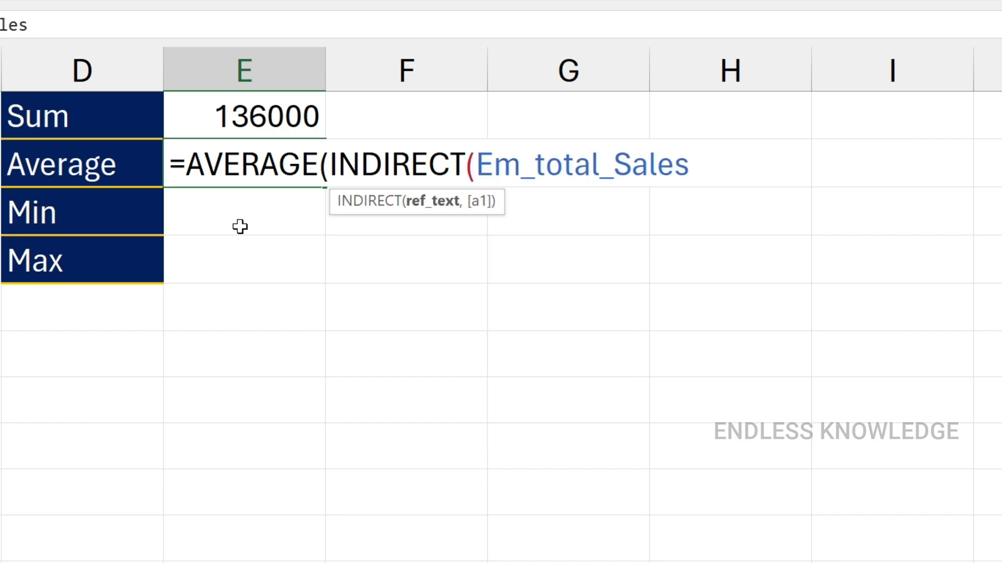
type("\"")
left_click(477, 166)
type("\"")
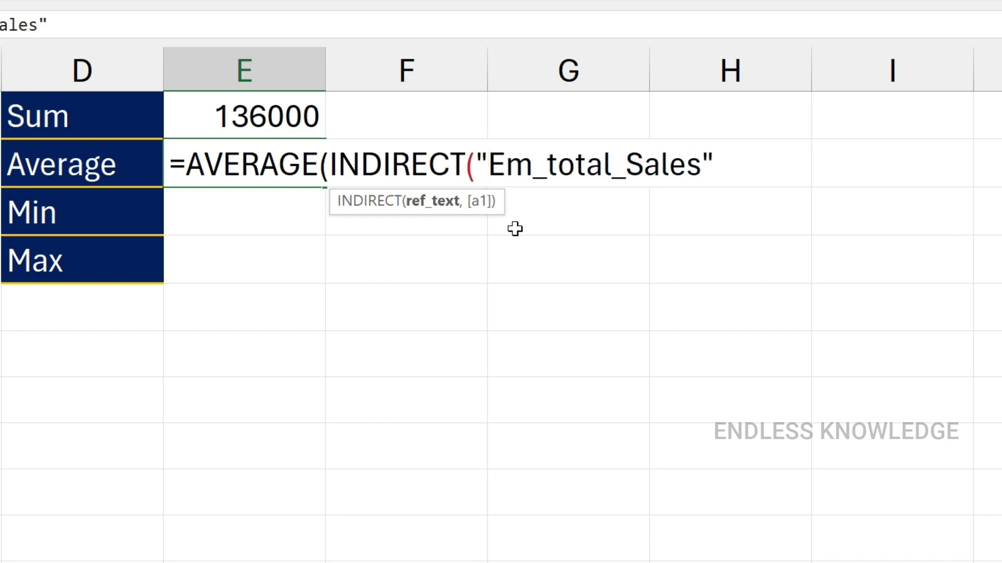
key("End")
type("))")
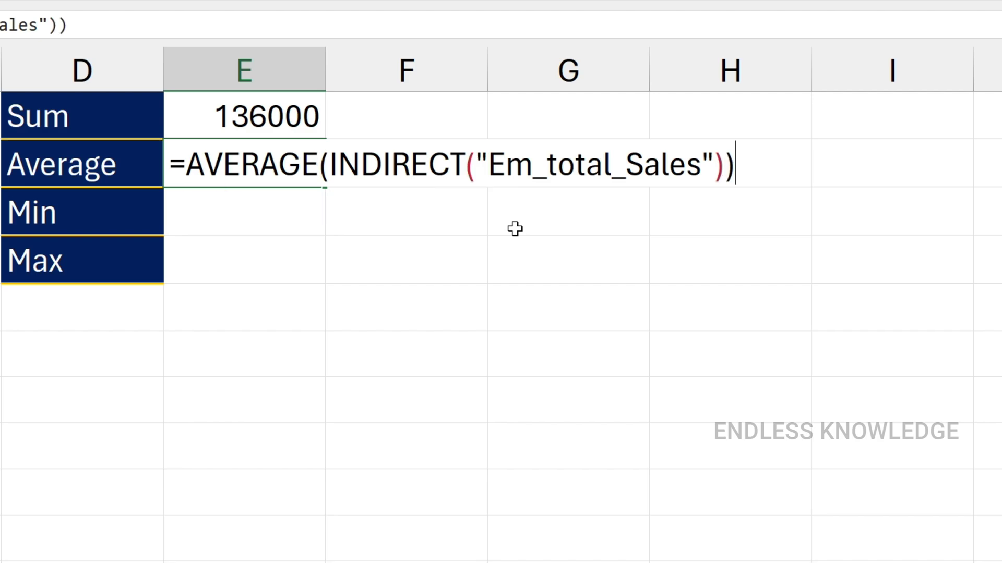
key("Return")
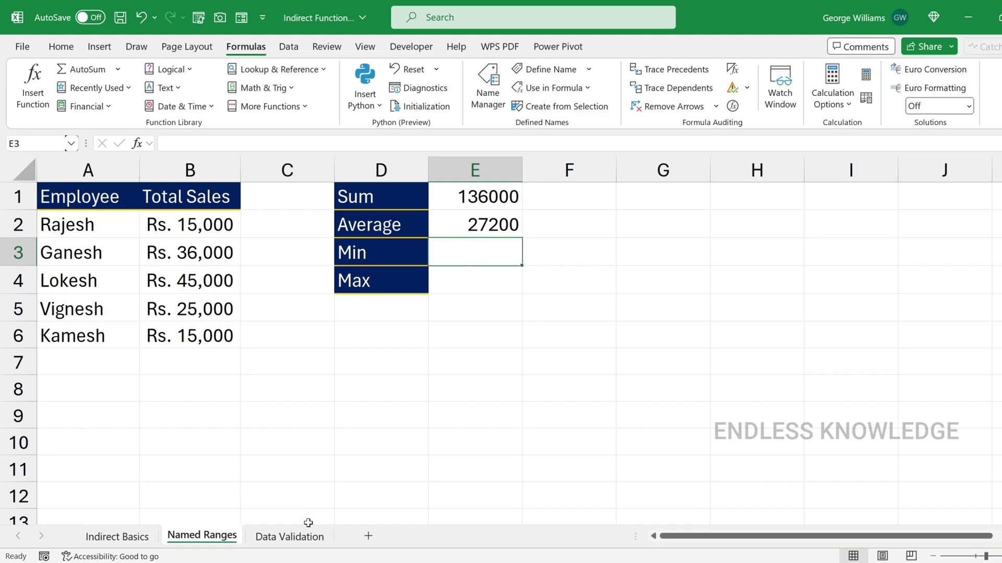
Step: On the Data Validation sheet, add a List validation to cell H1 beside Region, using A2:A5 as its source
left_click(289, 537)
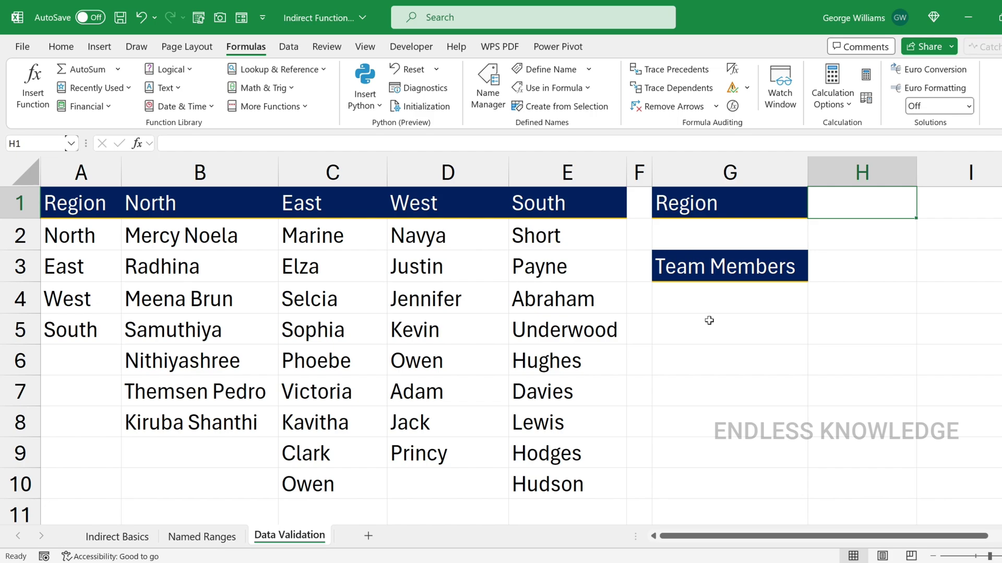
left_click_drag(81, 237, 89, 326)
left_click(835, 212)
left_click(288, 46)
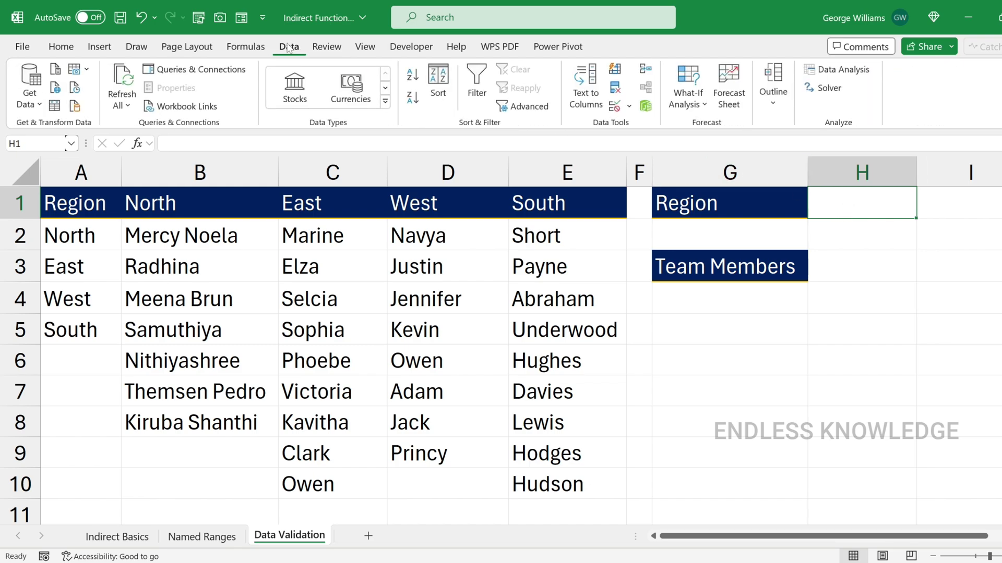
left_click(614, 106)
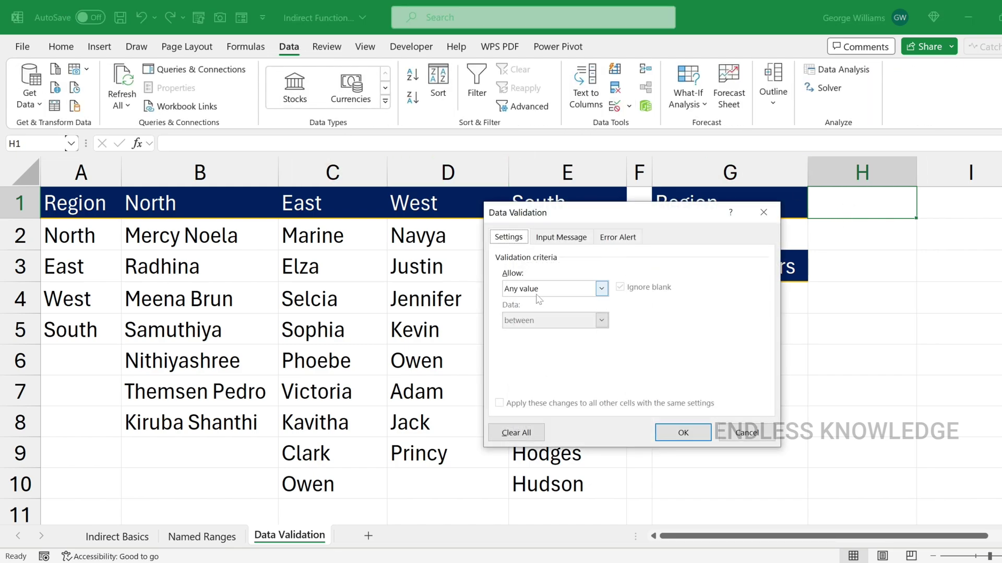
left_click(562, 290)
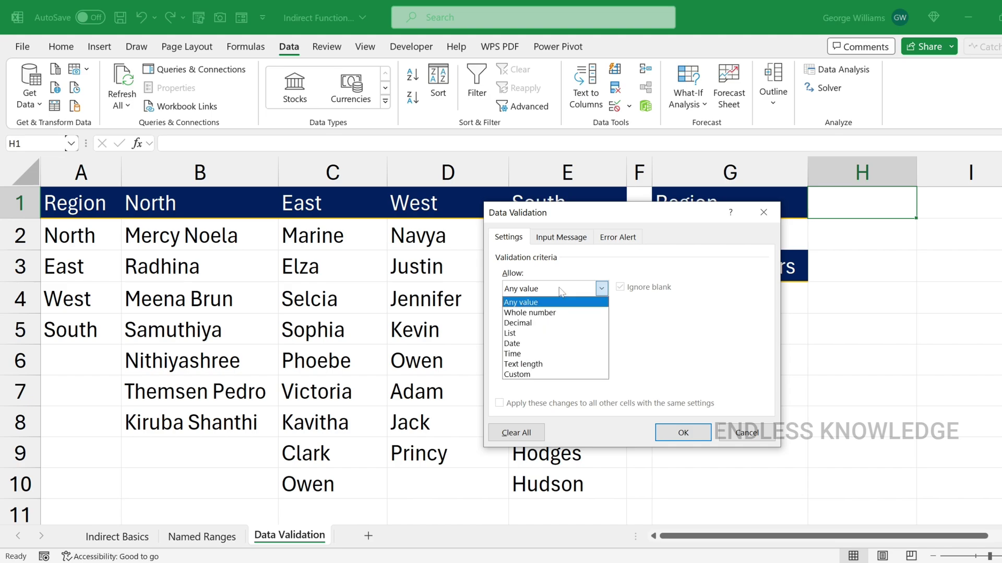
left_click(537, 333)
left_click(542, 350)
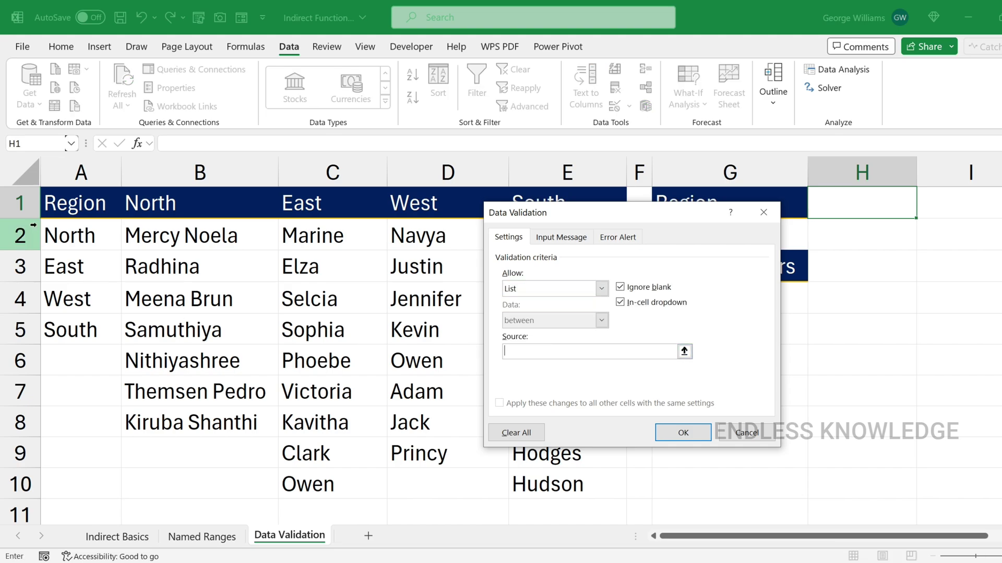
left_click_drag(82, 230, 115, 333)
left_click(682, 433)
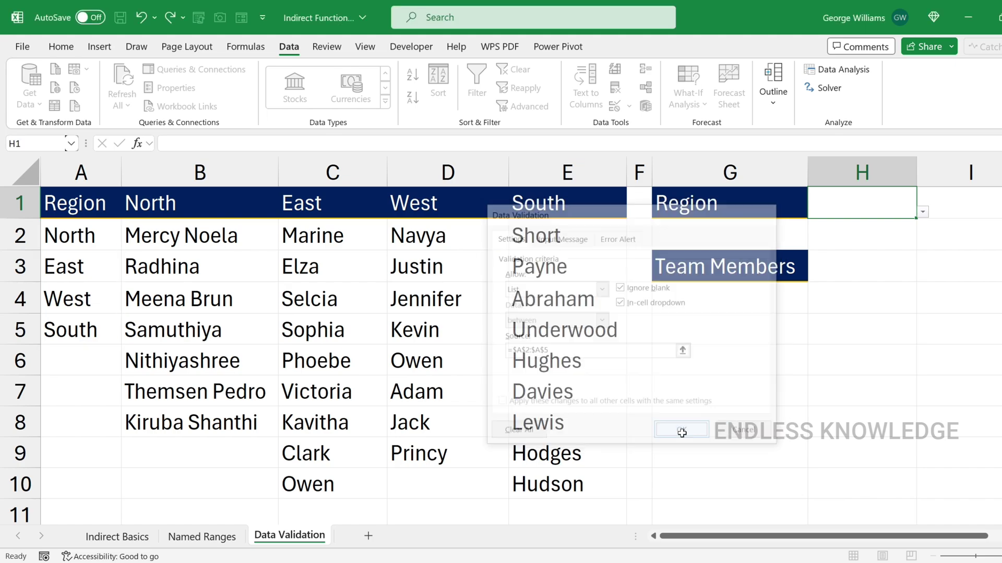
Step: Choose North from the region dropdown in H1 and highlight the North team members in B2:B8
left_click(923, 211)
left_click(864, 225)
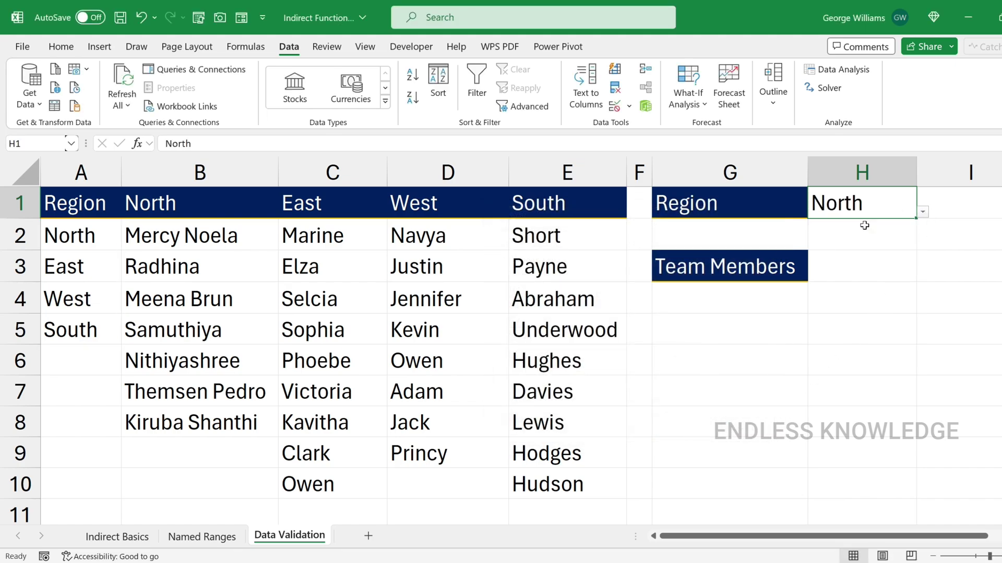
left_click(923, 211)
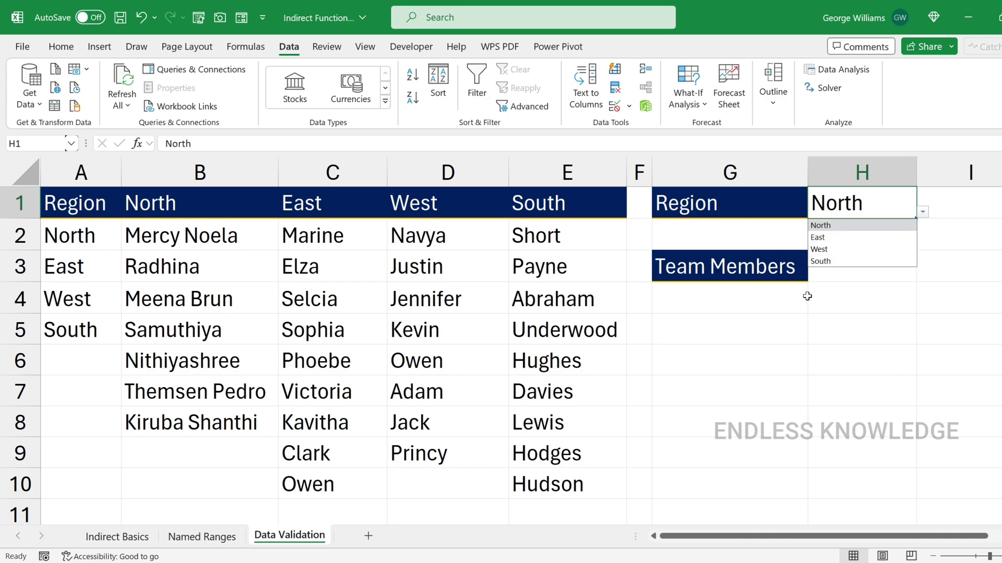
left_click(812, 277)
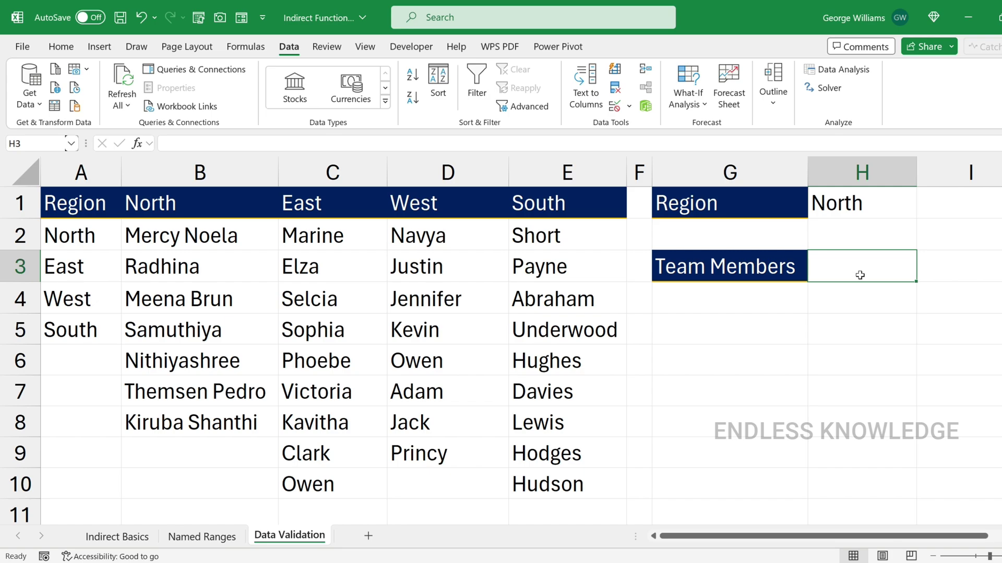
left_click(879, 204)
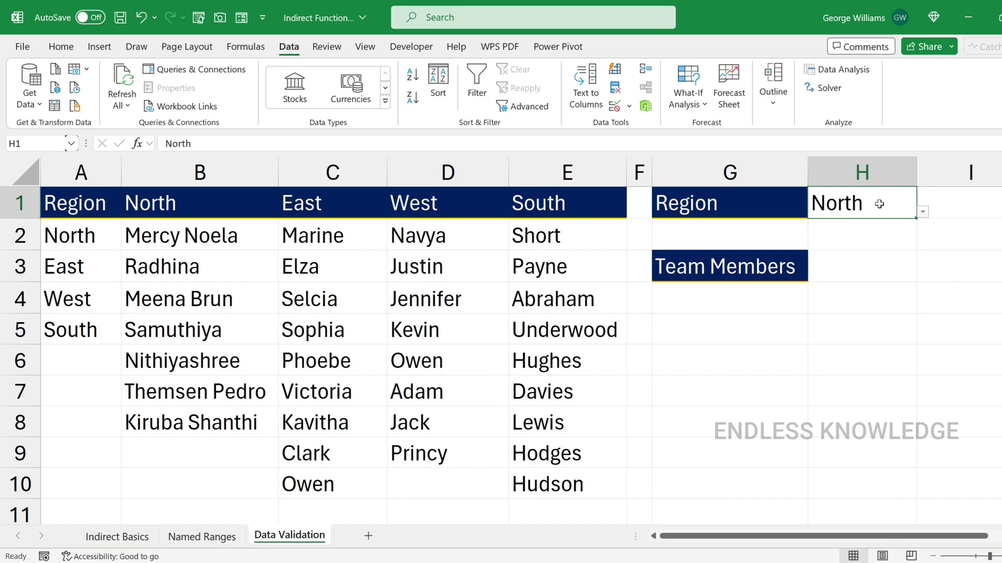
left_click(844, 269)
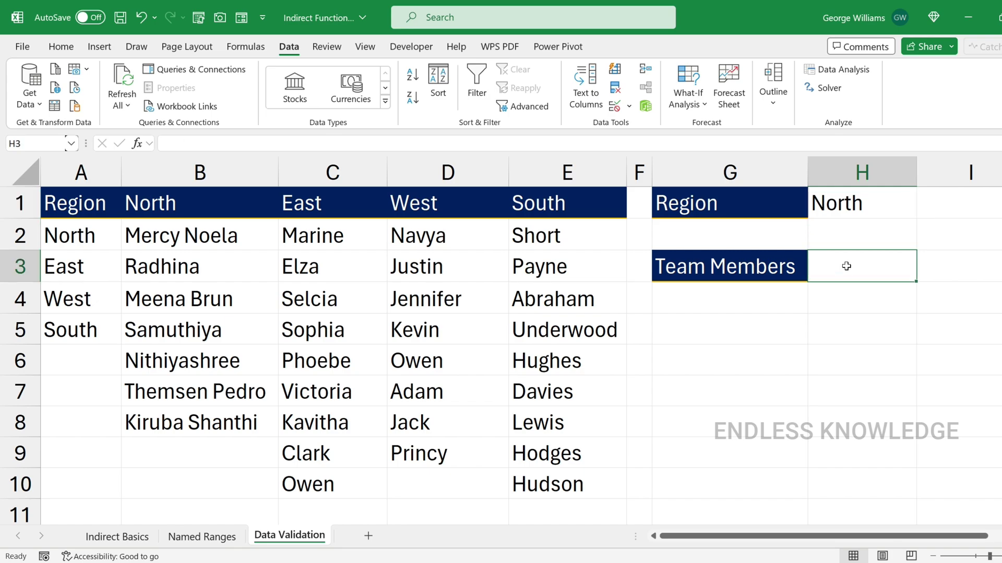
left_click(885, 207)
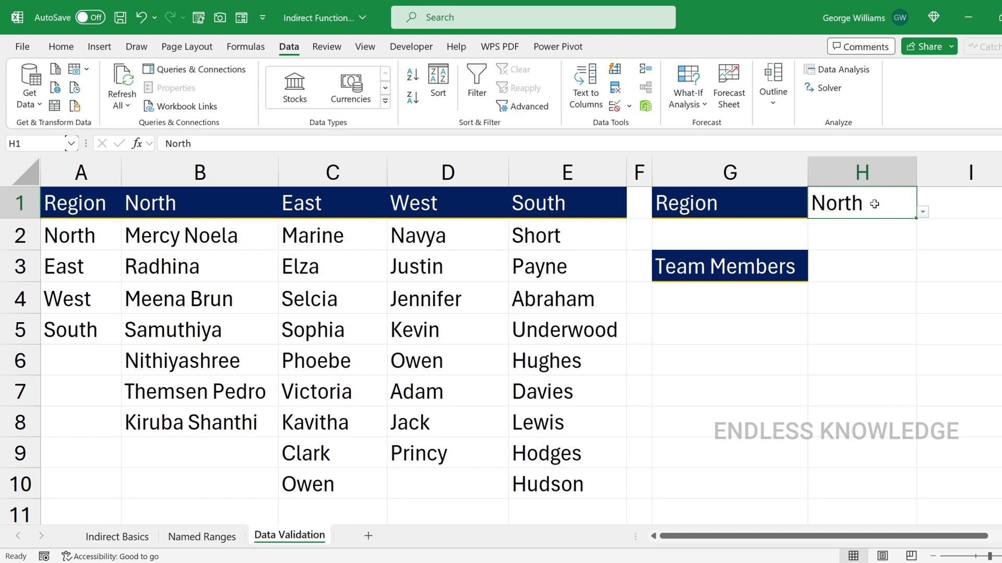
left_click(850, 268)
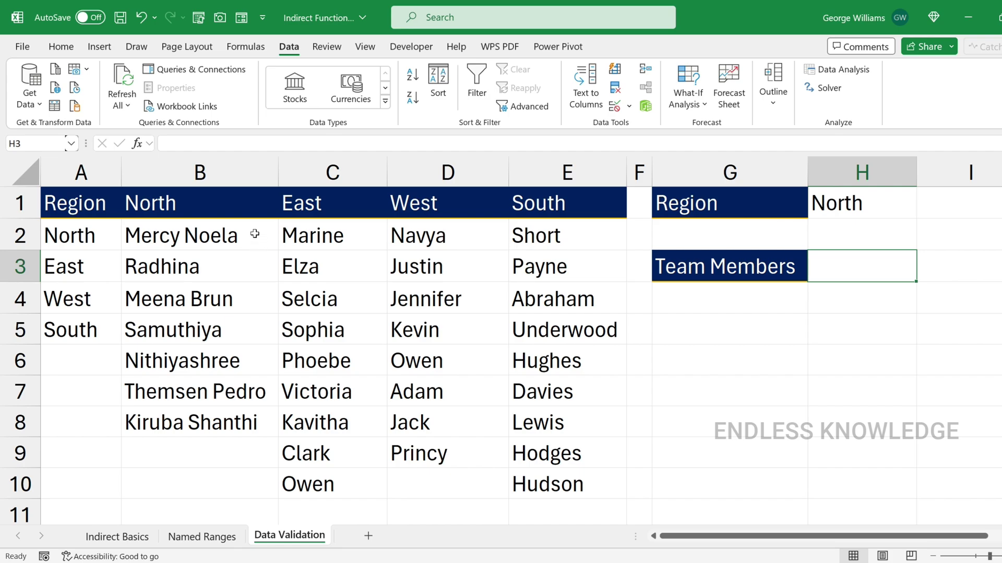
left_click_drag(255, 238, 257, 420)
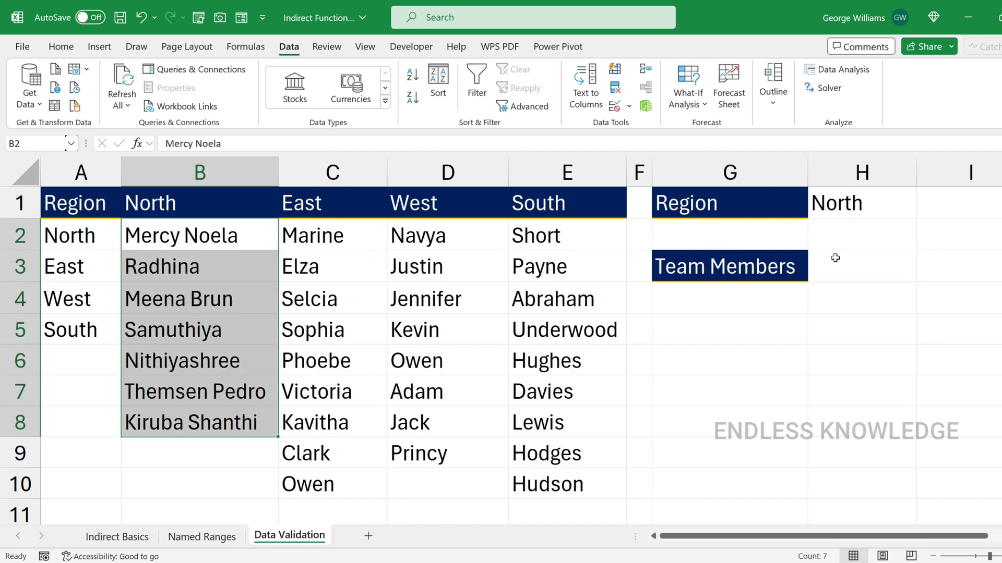
Step: Change the region in H1 to East, highlight the East team members in C2:C10, and return to H3
left_click(862, 205)
left_click(922, 212)
left_click(859, 237)
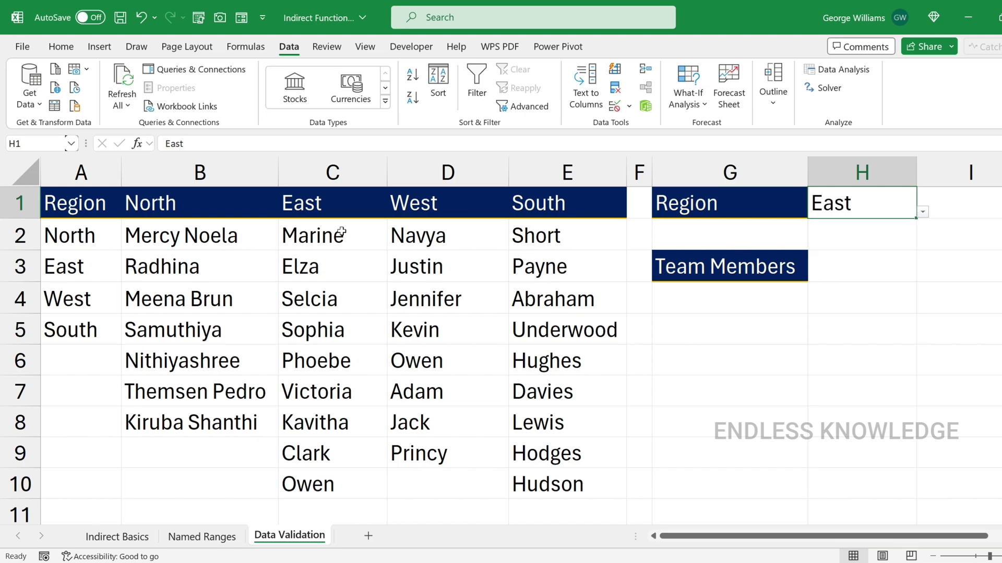
left_click_drag(342, 233, 355, 478)
left_click(838, 263)
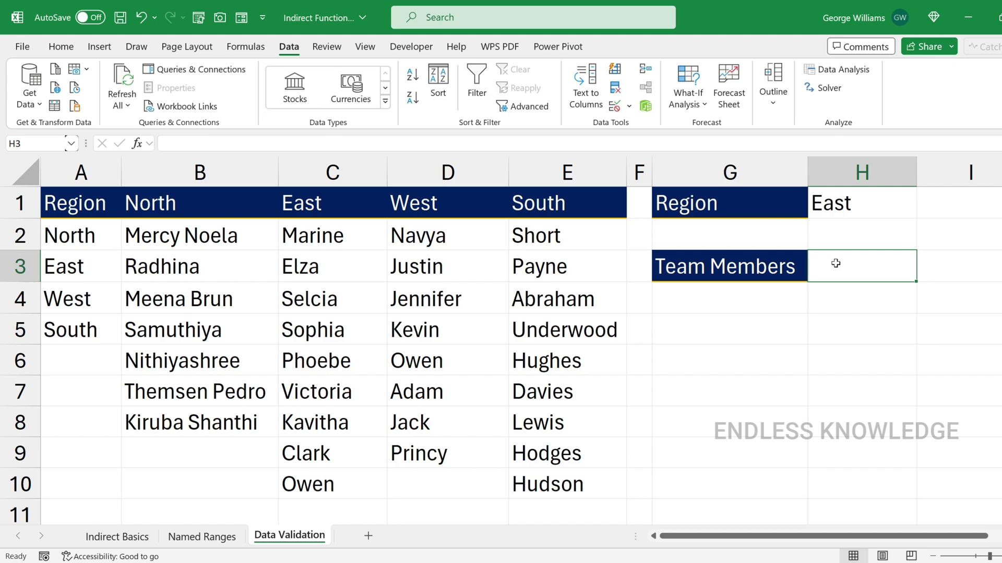
Step: Convert the region team lists in B1:E10 into an Excel table with headers
left_click_drag(187, 236, 555, 485)
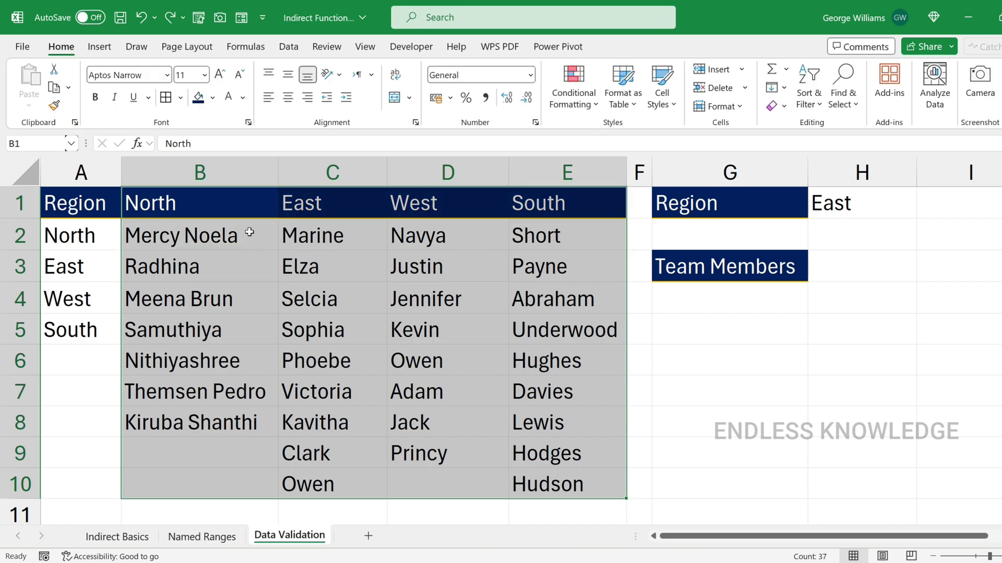
left_click_drag(228, 209, 583, 477)
key("ctrl+t")
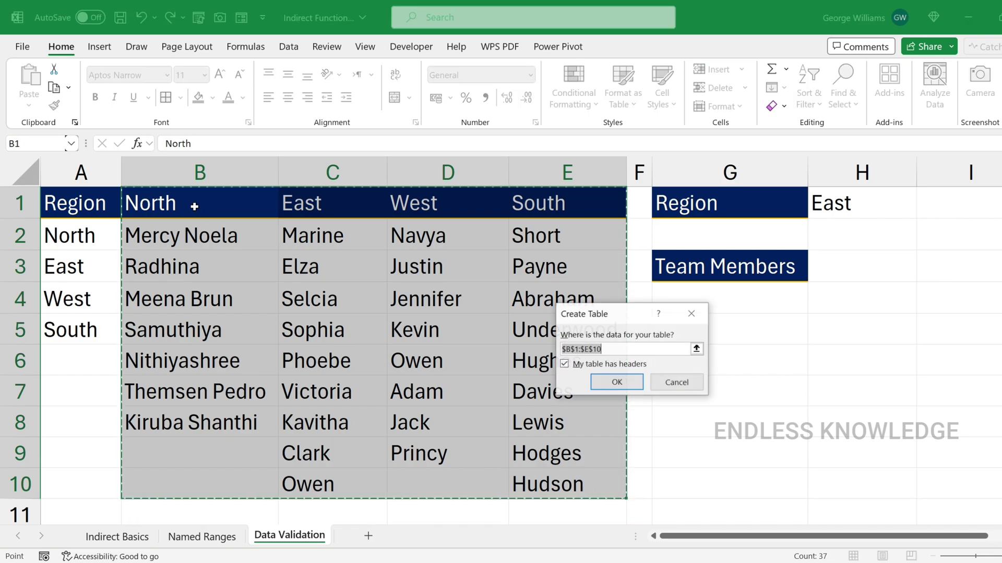
left_click(616, 382)
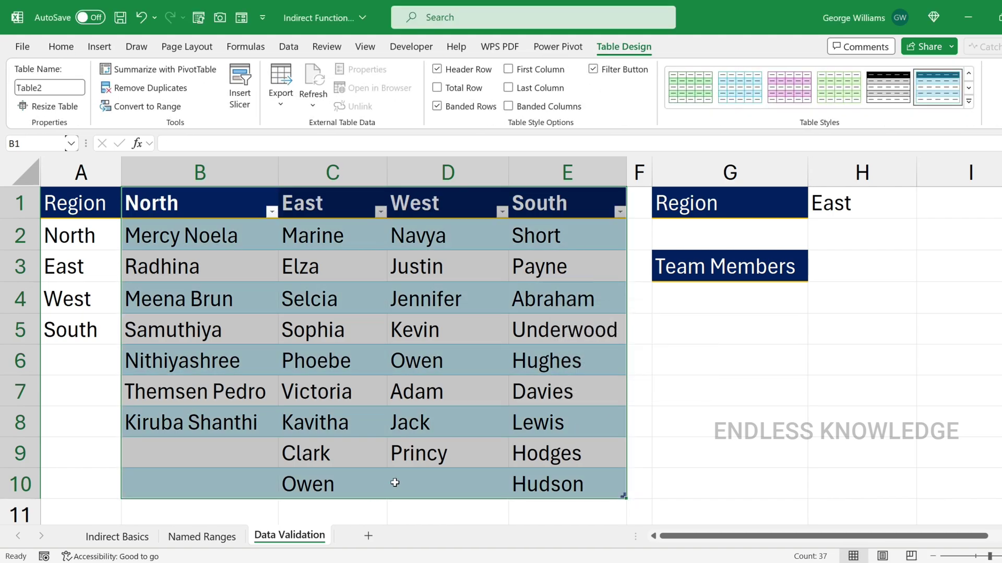
Step: Define the named range north for the North team members in B2:B8
left_click(250, 363)
left_click(207, 228)
left_click_drag(208, 227, 196, 418)
left_click(31, 144)
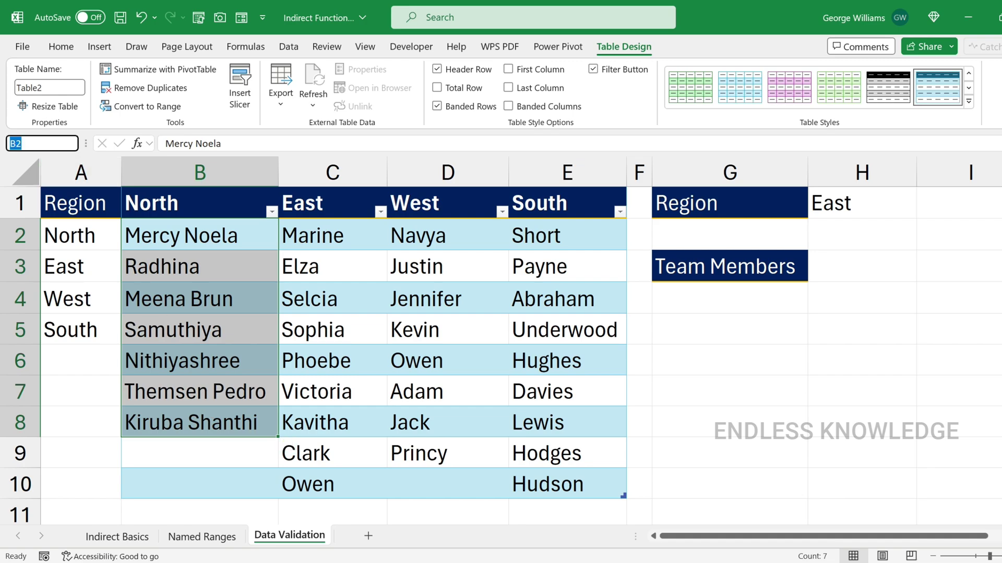
type("noth")
key("BackSpace")
type("rth")
key("Return")
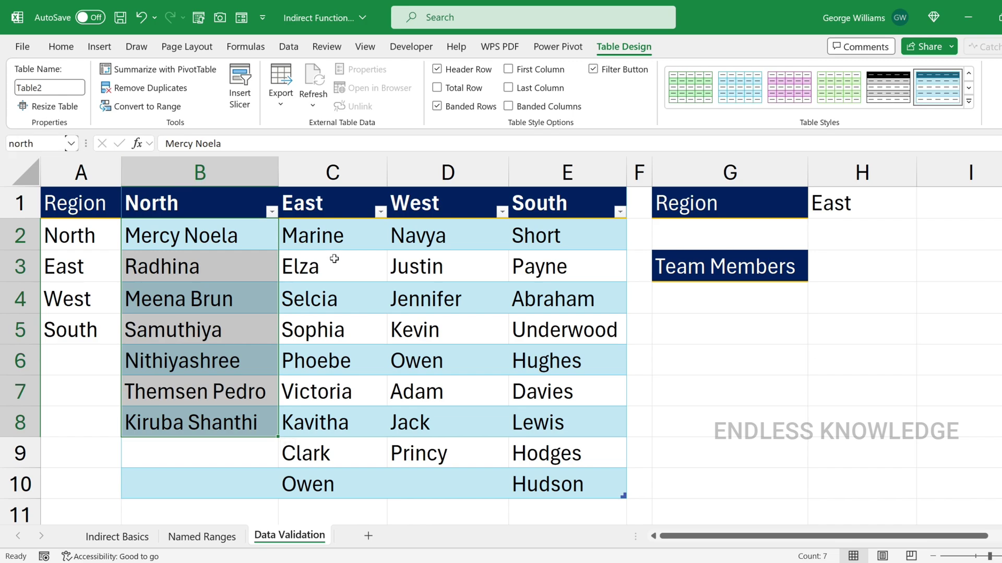
Step: Define the named range East for the East team members in C2:C10
left_click_drag(344, 243, 347, 481)
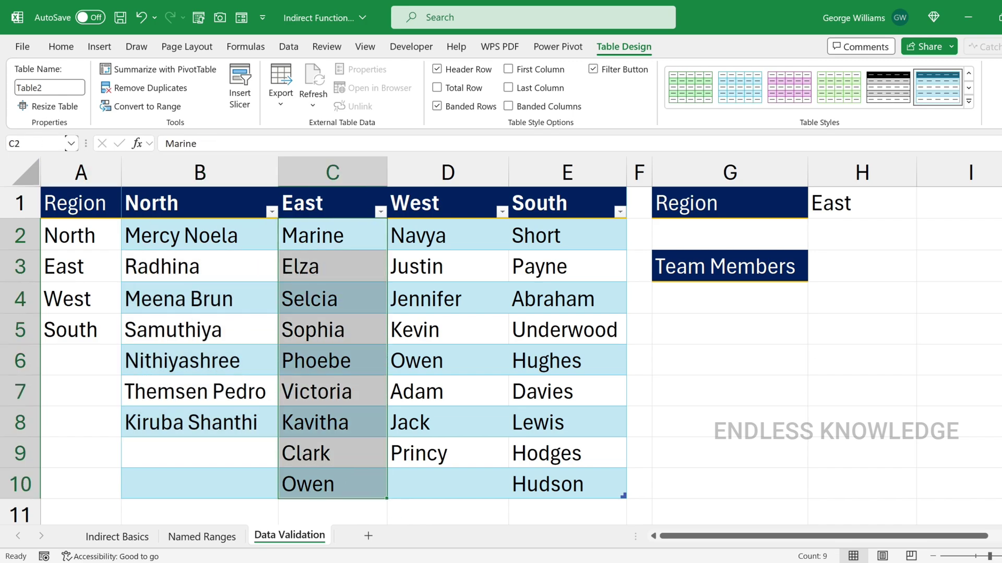
left_click(41, 144)
type("East")
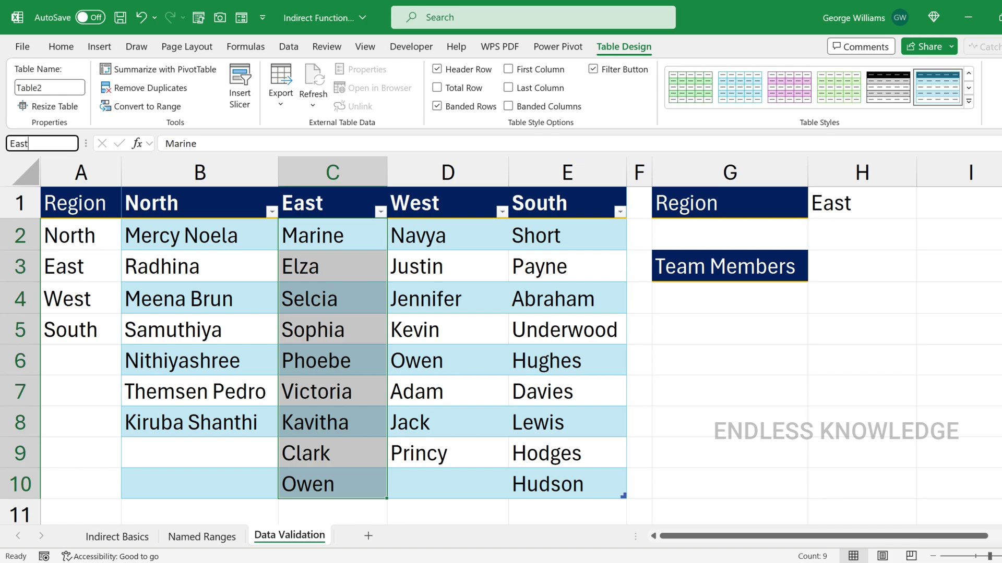
key("Return")
Step: Define the named ranges west for D2:D9 and south for E2:E10
left_click_drag(464, 242, 461, 439)
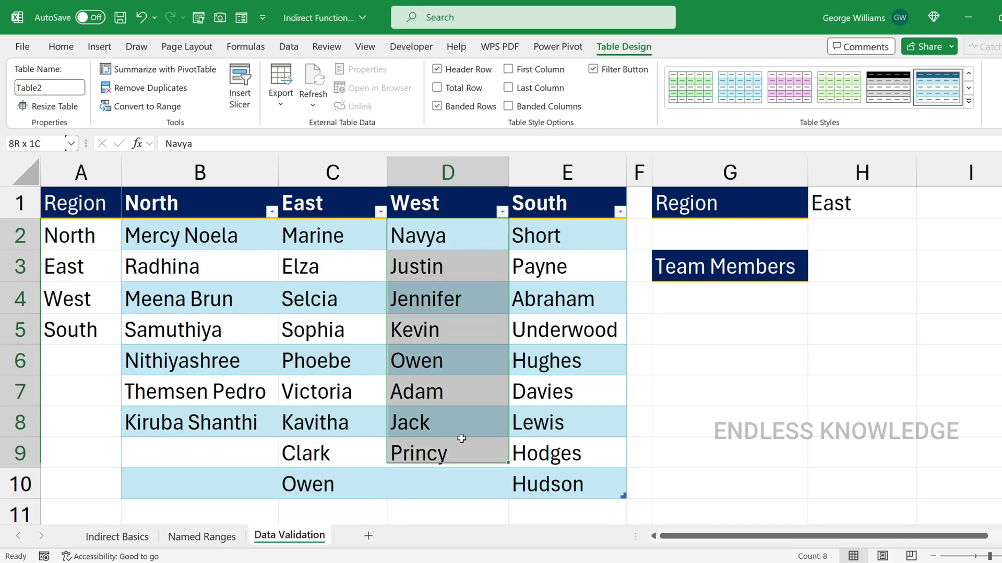
left_click(41, 144)
type("s")
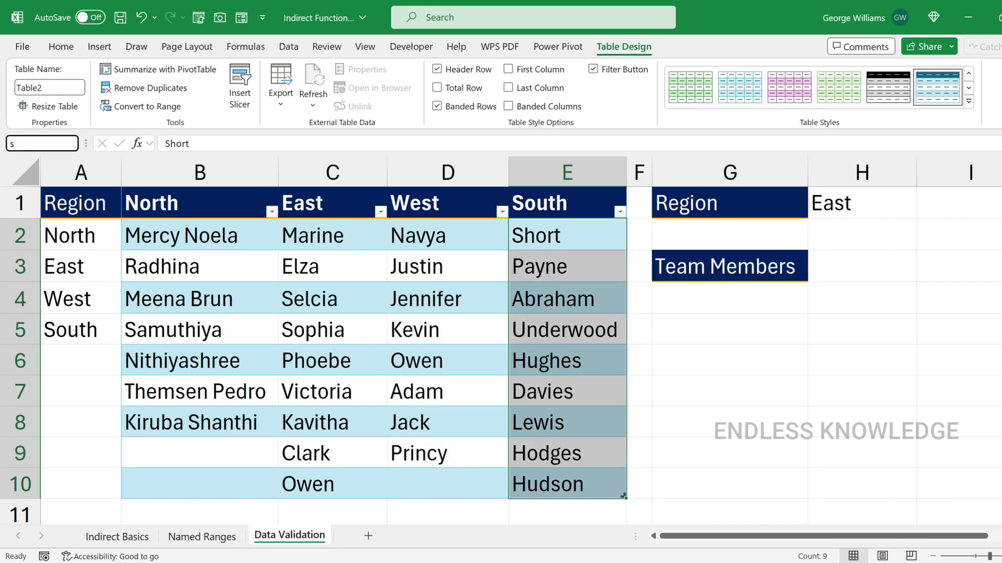
type("outh")
key("Return")
left_click(553, 479)
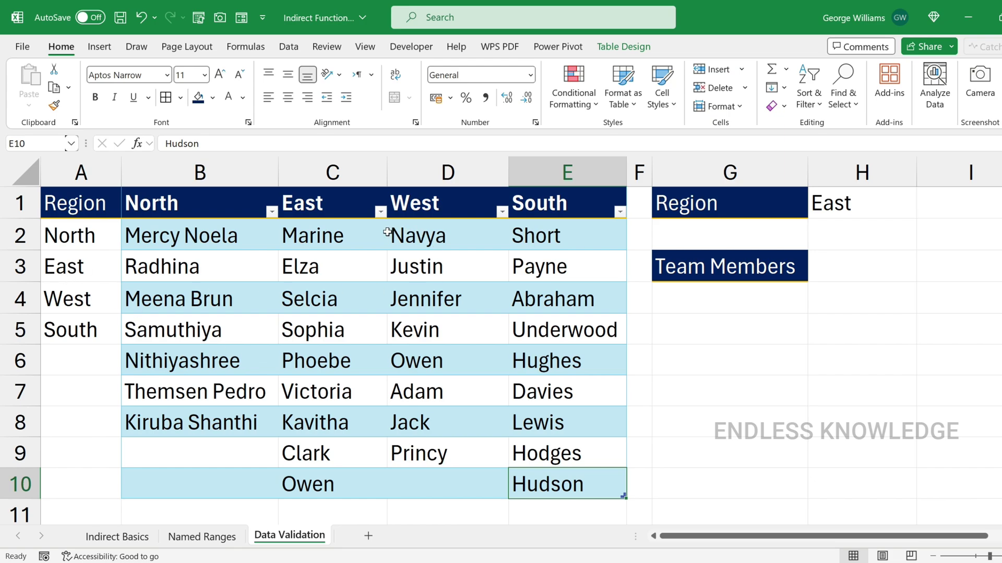
Step: Review the defined names against the East list in C2:C10 and check the region options in H1
left_click_drag(363, 233, 333, 485)
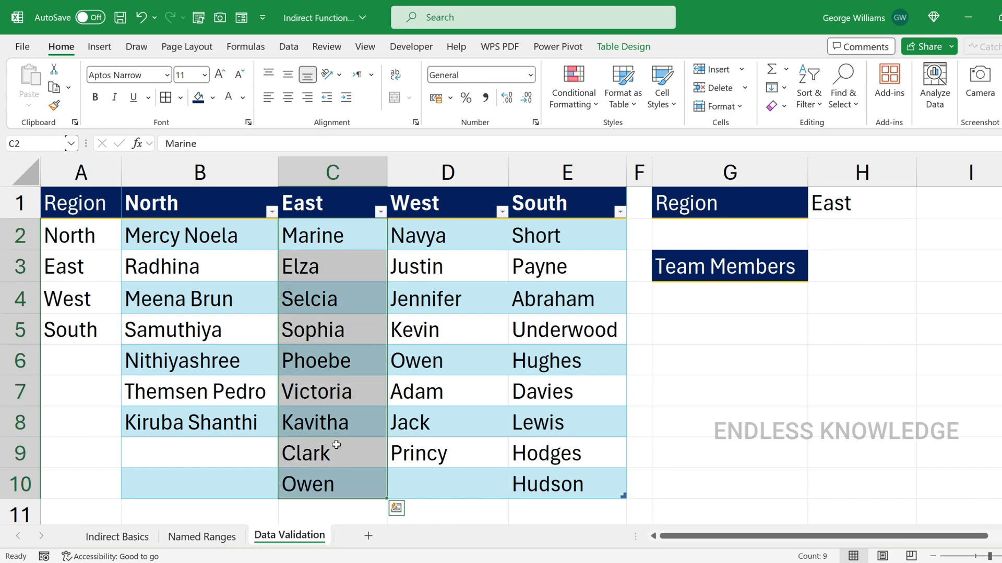
left_click(71, 143)
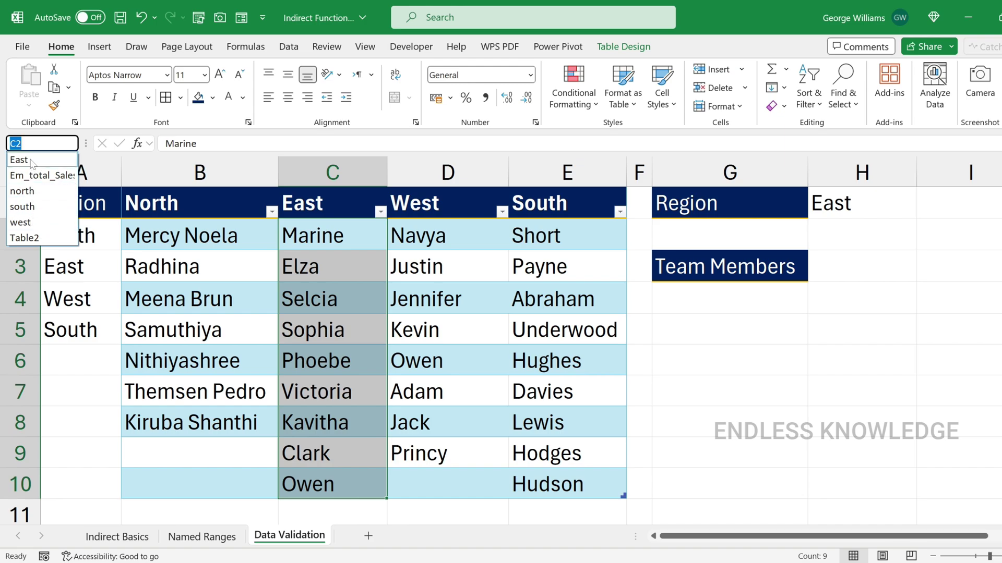
key("Escape")
left_click_drag(353, 235, 345, 470)
left_click(856, 198)
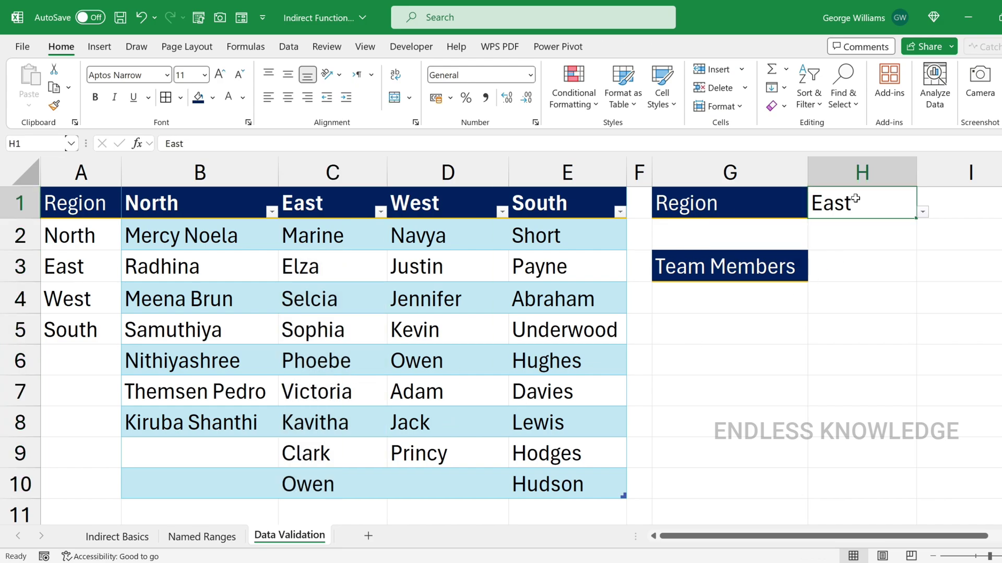
left_click(923, 214)
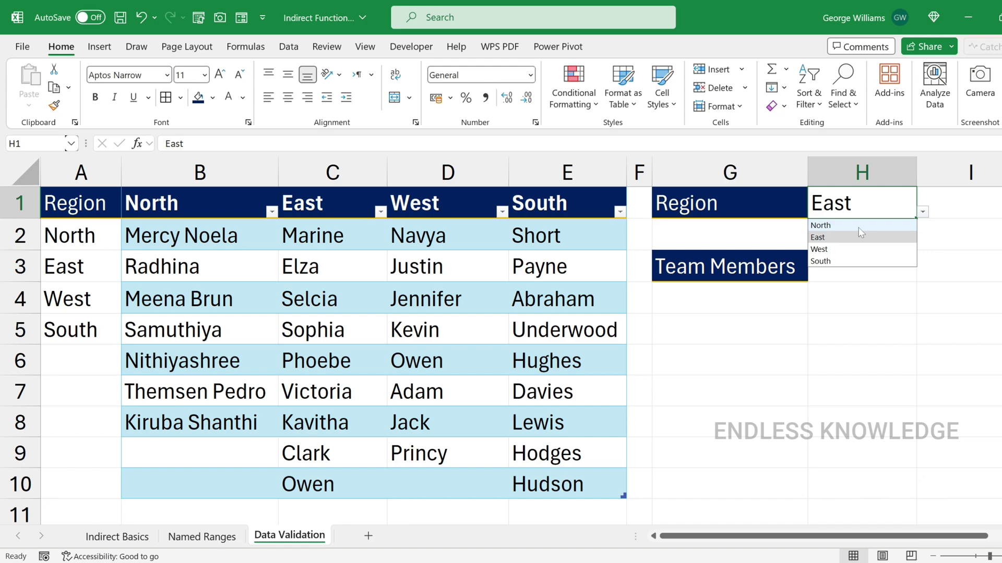
Step: Add a List validation to cell H3 beside Team Members, using =indirect(h1) as its source
left_click(844, 275)
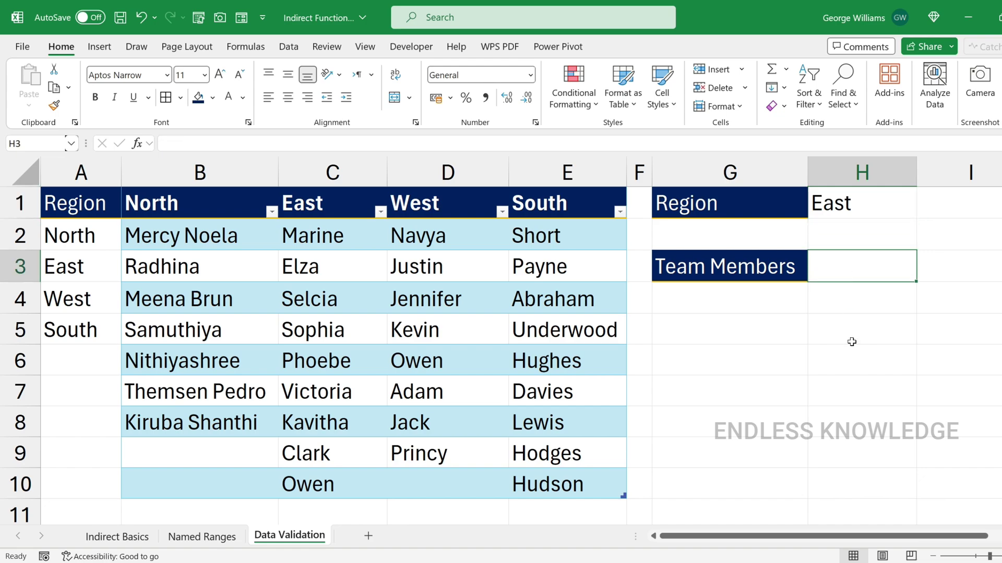
left_click(293, 48)
left_click(614, 106)
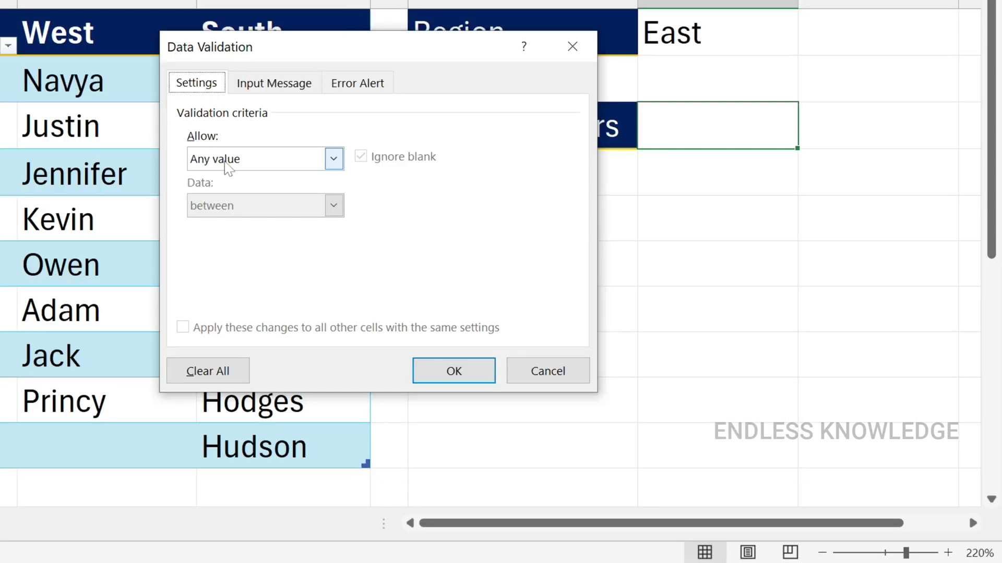
left_click(241, 158)
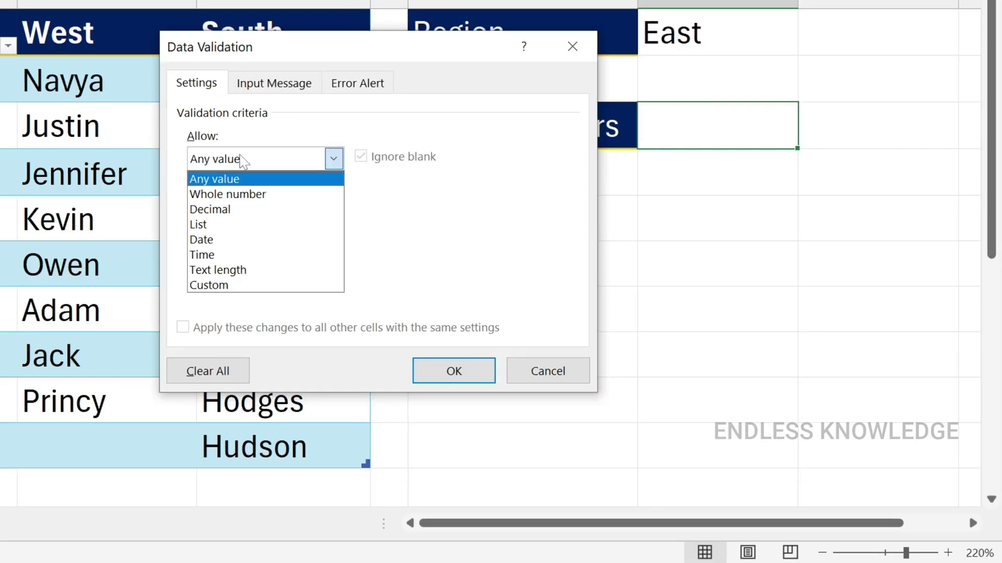
left_click(235, 225)
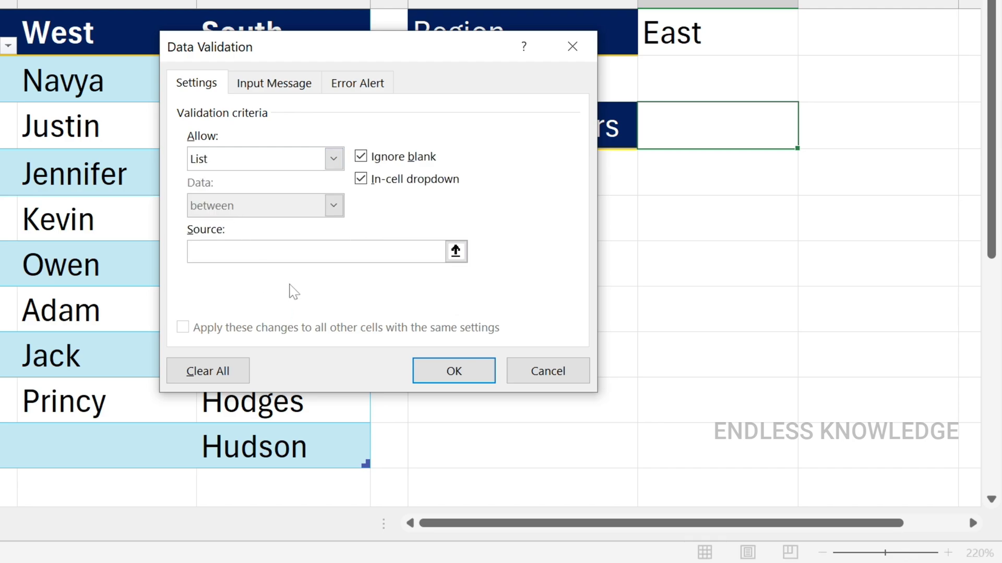
type("=indirect(")
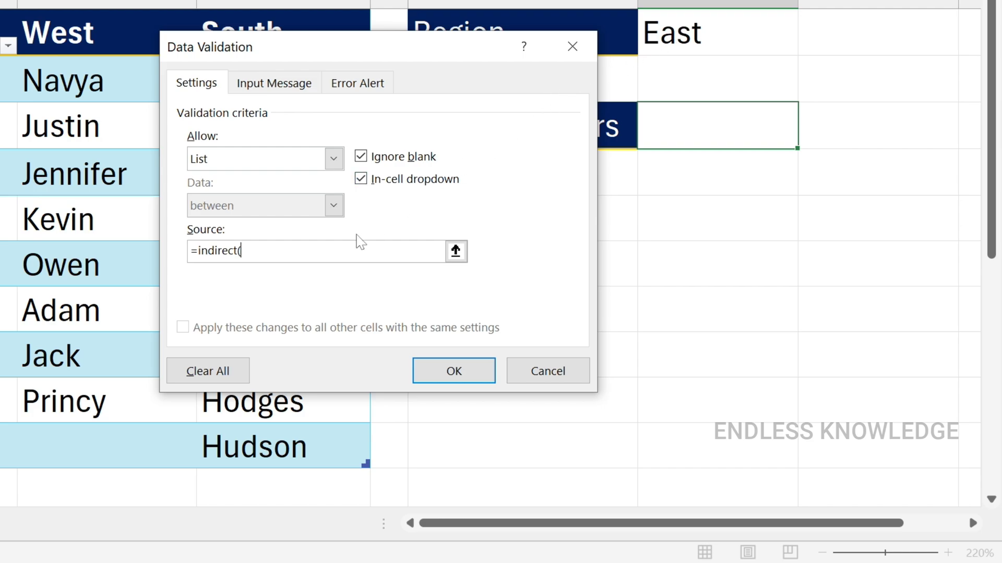
type("h1)")
left_click(453, 365)
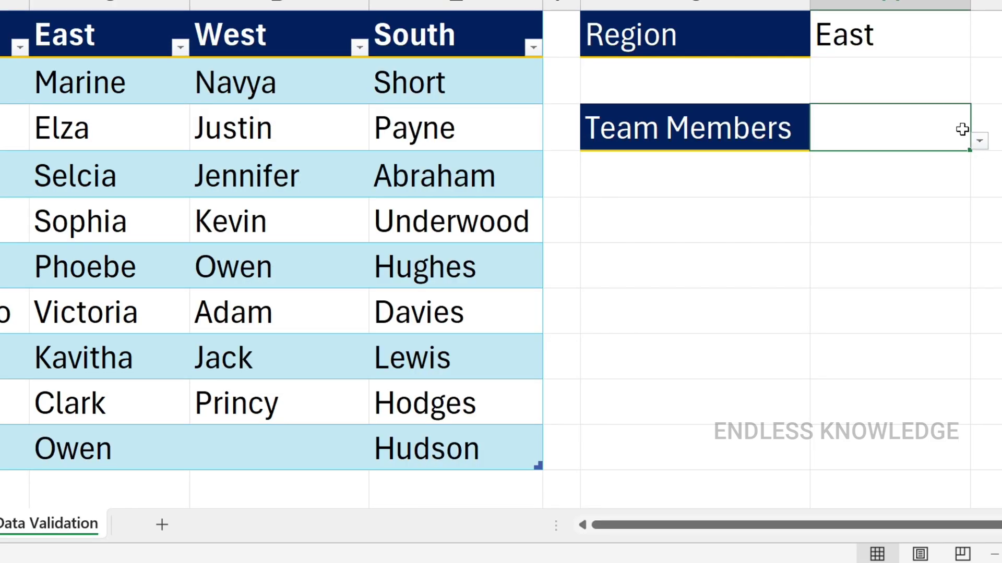
Step: With the region in H1 set to East, choose the fourth East team member from the dropdown in H3
left_click(893, 34)
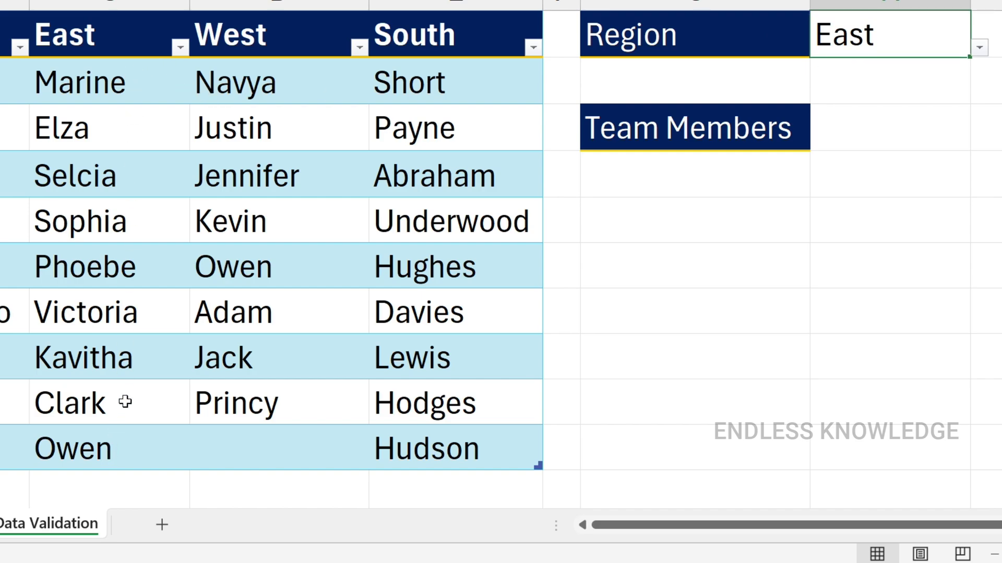
left_click(829, 126)
left_click(980, 141)
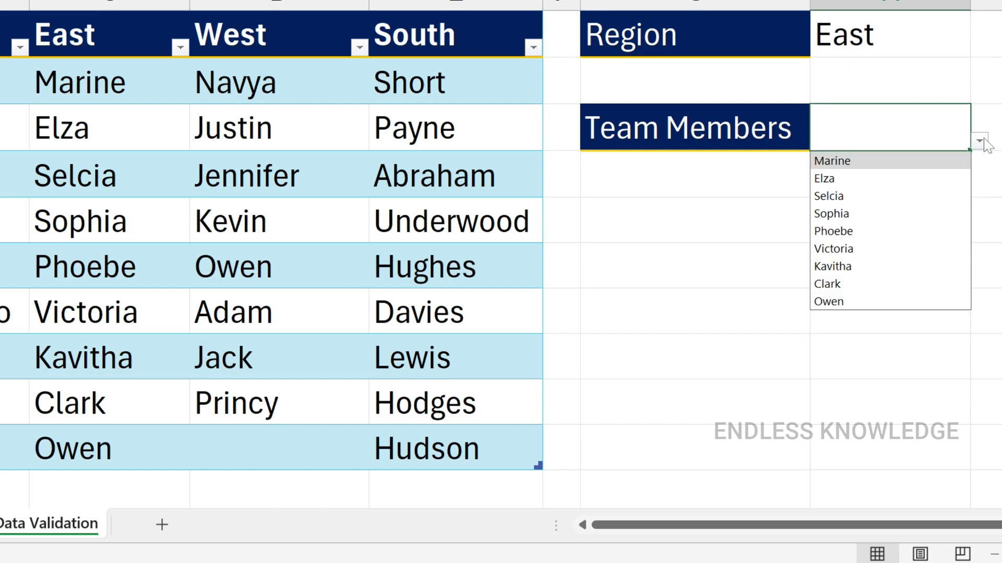
left_click(876, 213)
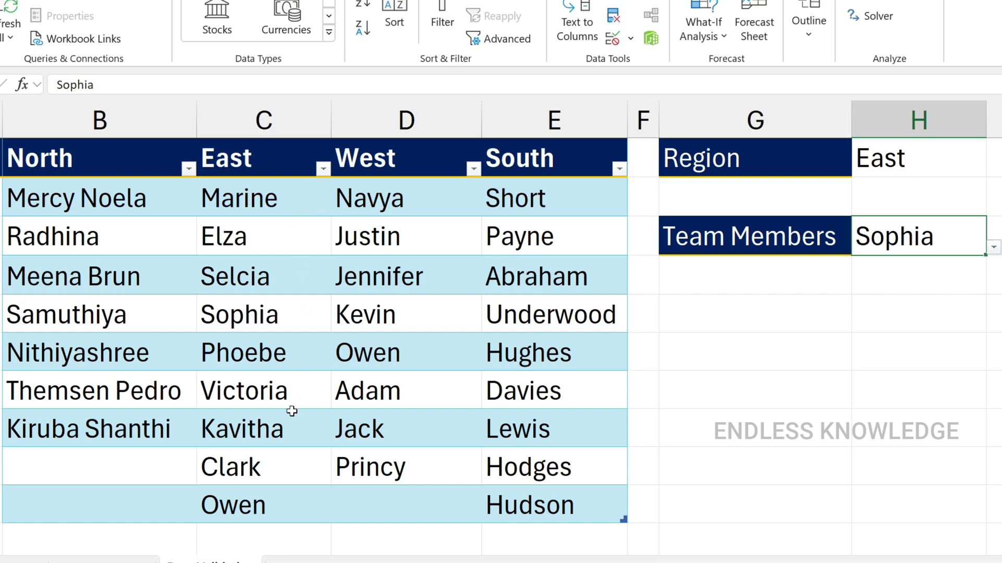
Step: Change the region in H1 to West and choose the third West team member in H3
left_click(950, 152)
left_click(994, 171)
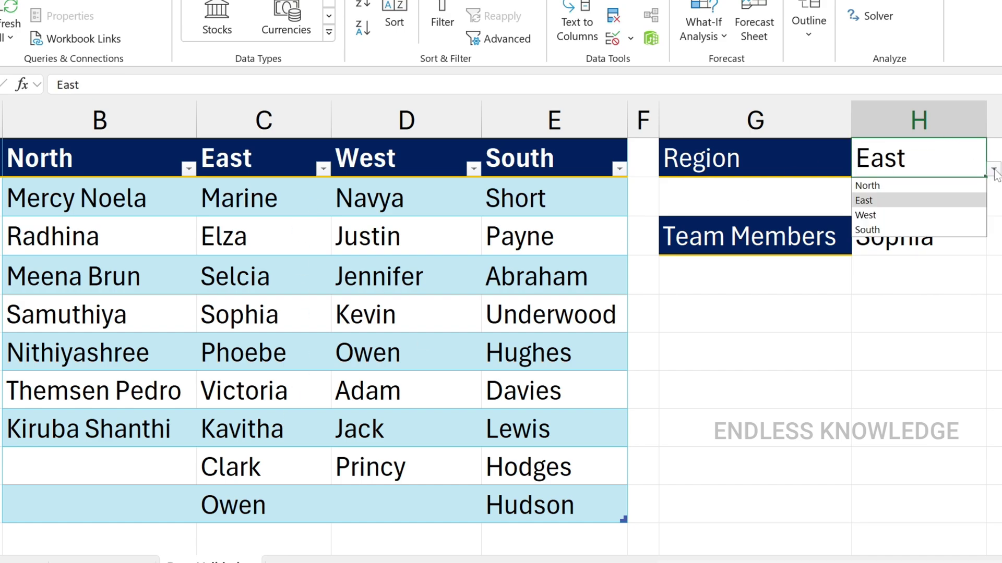
left_click(939, 214)
left_click(945, 239)
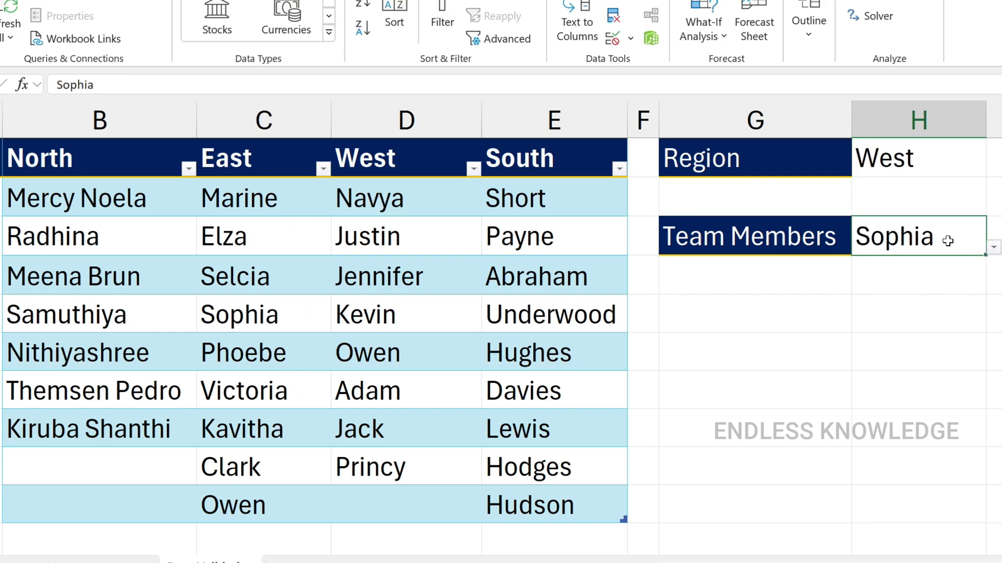
left_click(994, 248)
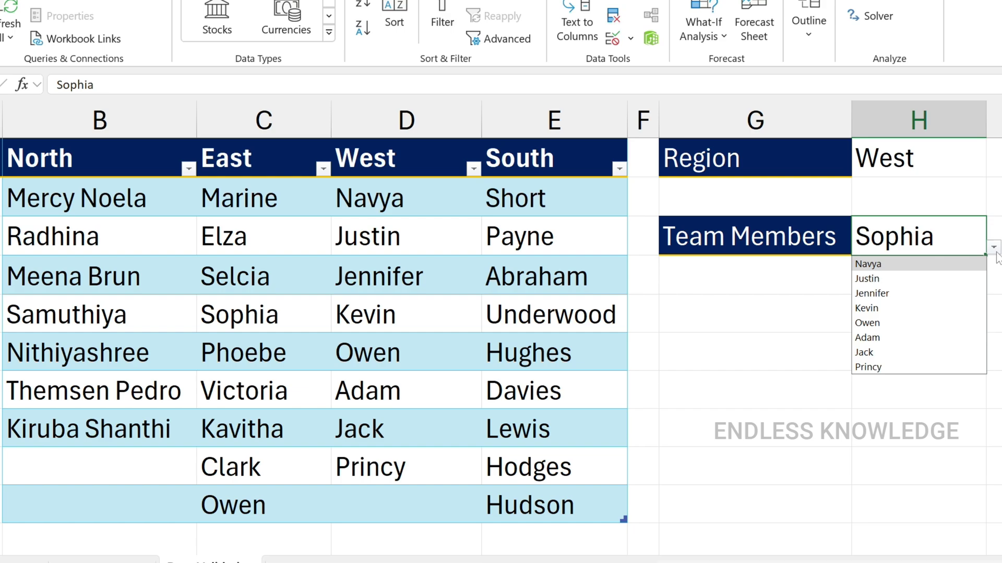
left_click(936, 290)
Step: Change the region in H1 to North and choose the first North team member in H3
left_click(937, 172)
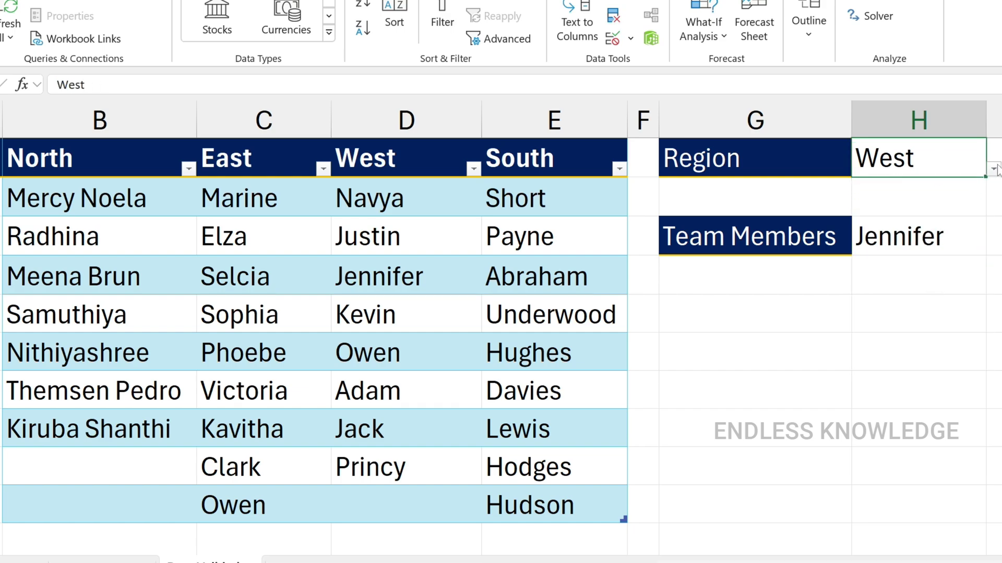
left_click(994, 168)
left_click(939, 183)
left_click(942, 237)
left_click(994, 248)
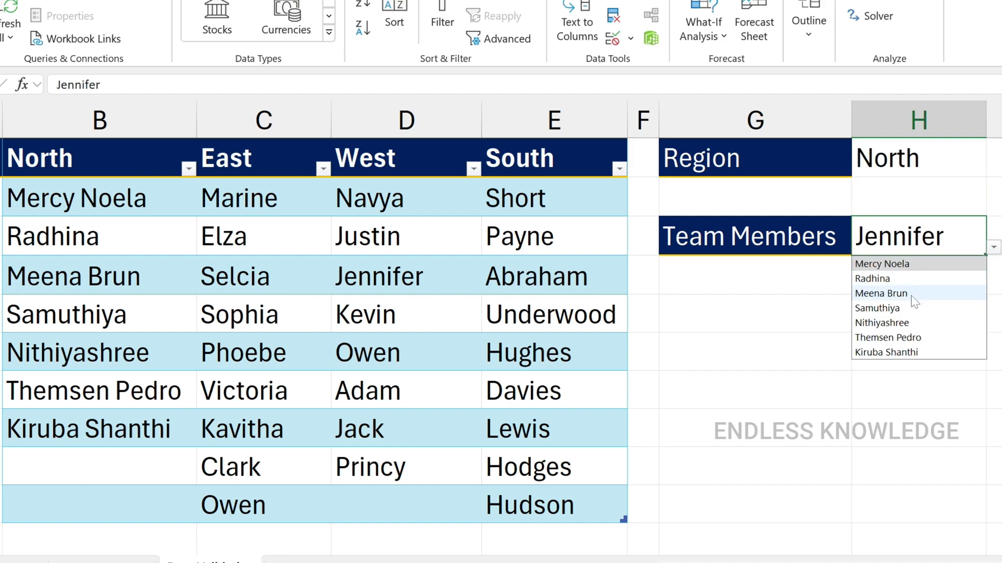
left_click(915, 266)
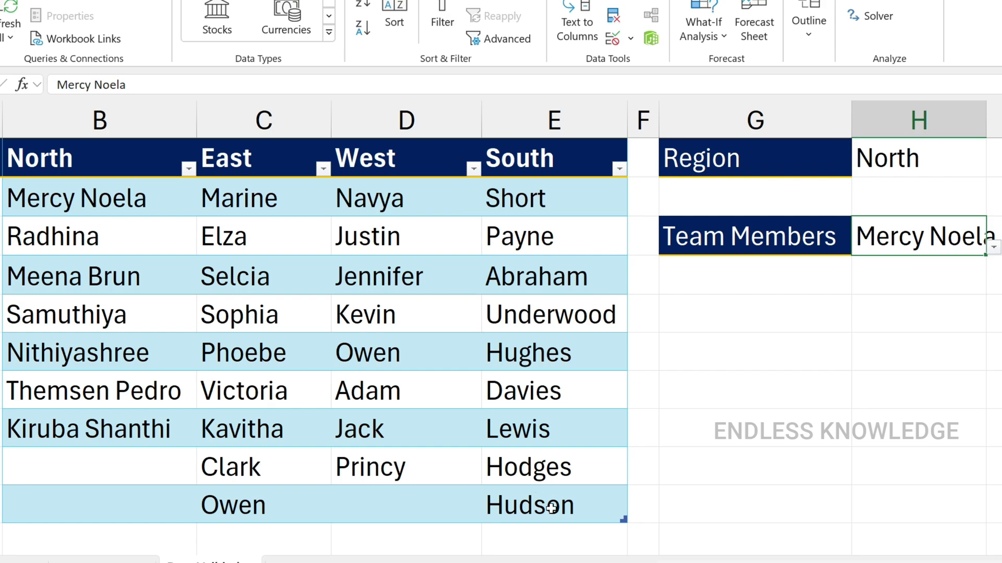
Step: Add a new team member's first name to the South list in cell E11, directly below the table
scroll(552, 481, "down", 1)
left_click(576, 433)
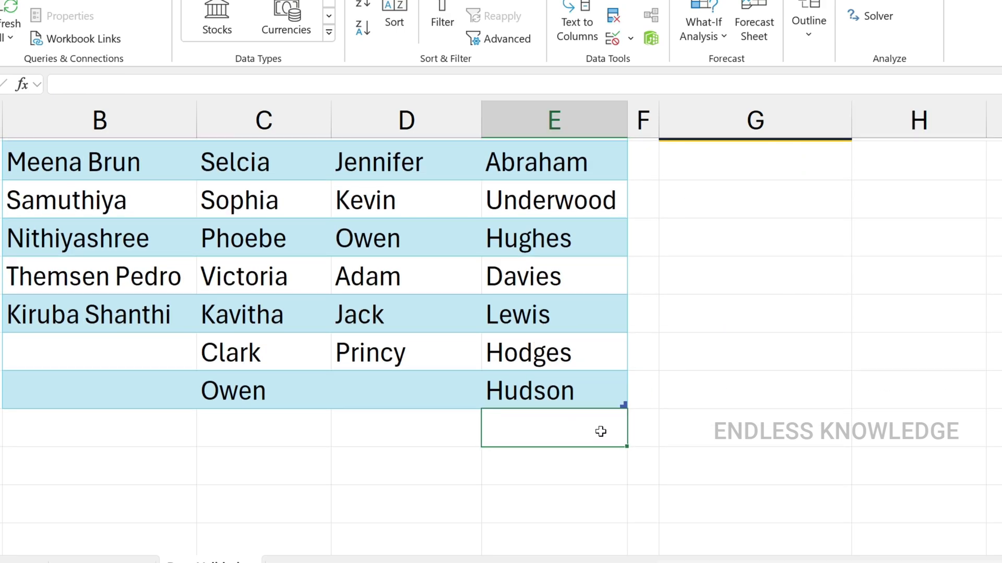
type("G")
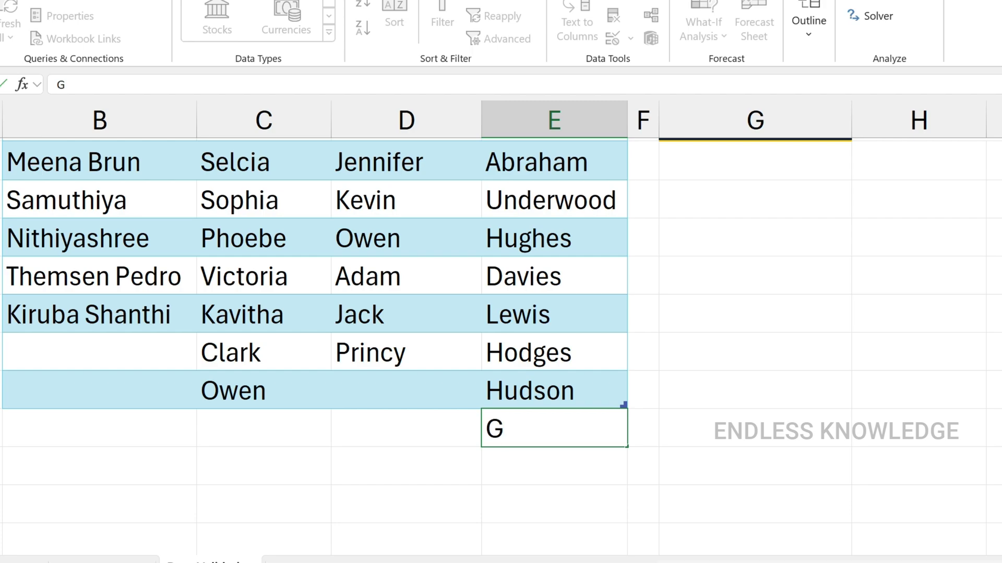
type("eorge")
key("Return")
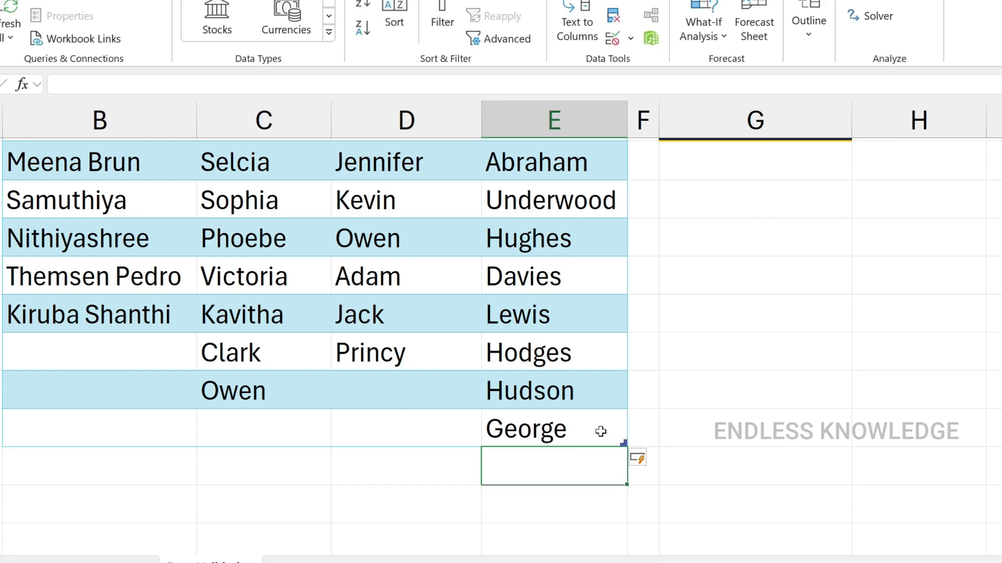
Step: Change the region in H1 to South and choose the newly added last team member in H3
scroll(600, 432, "up", 1)
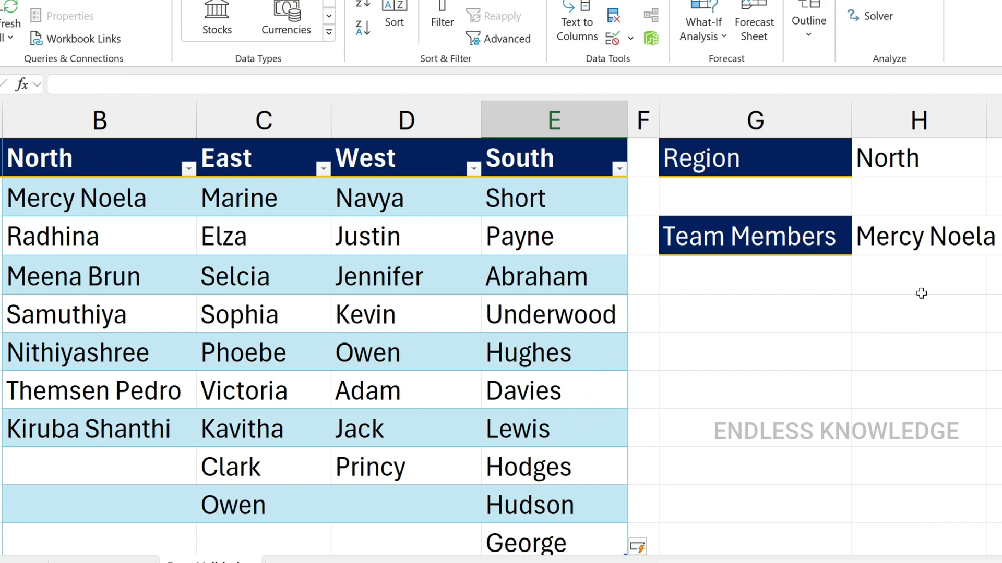
left_click(942, 234)
left_click(933, 161)
left_click(993, 169)
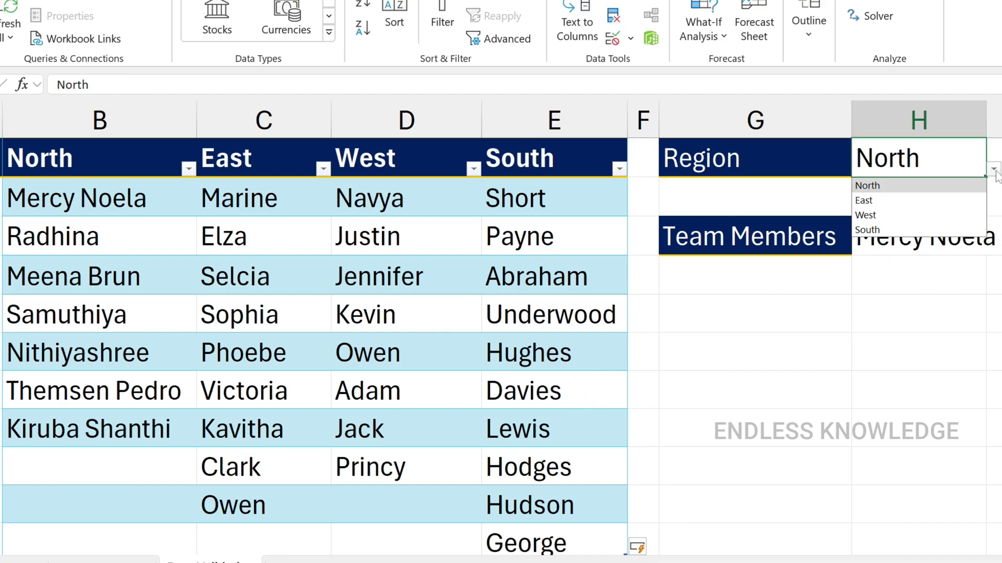
left_click(908, 230)
left_click(975, 240)
left_click(993, 247)
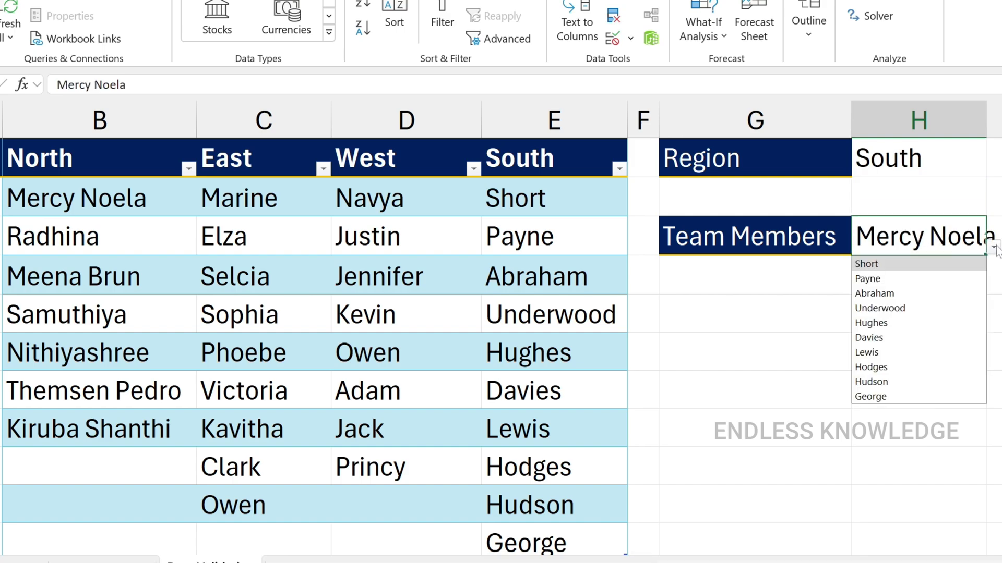
left_click(877, 397)
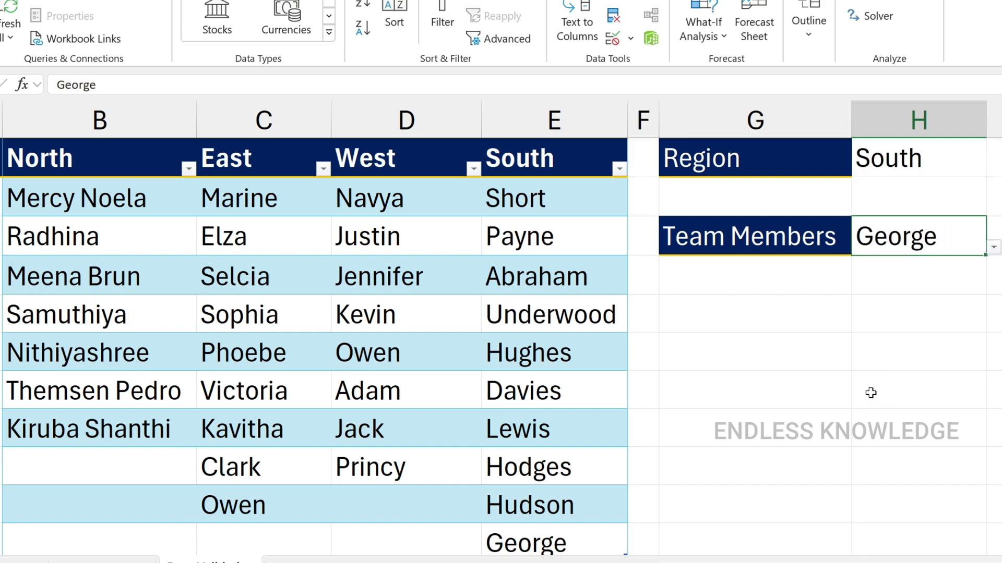